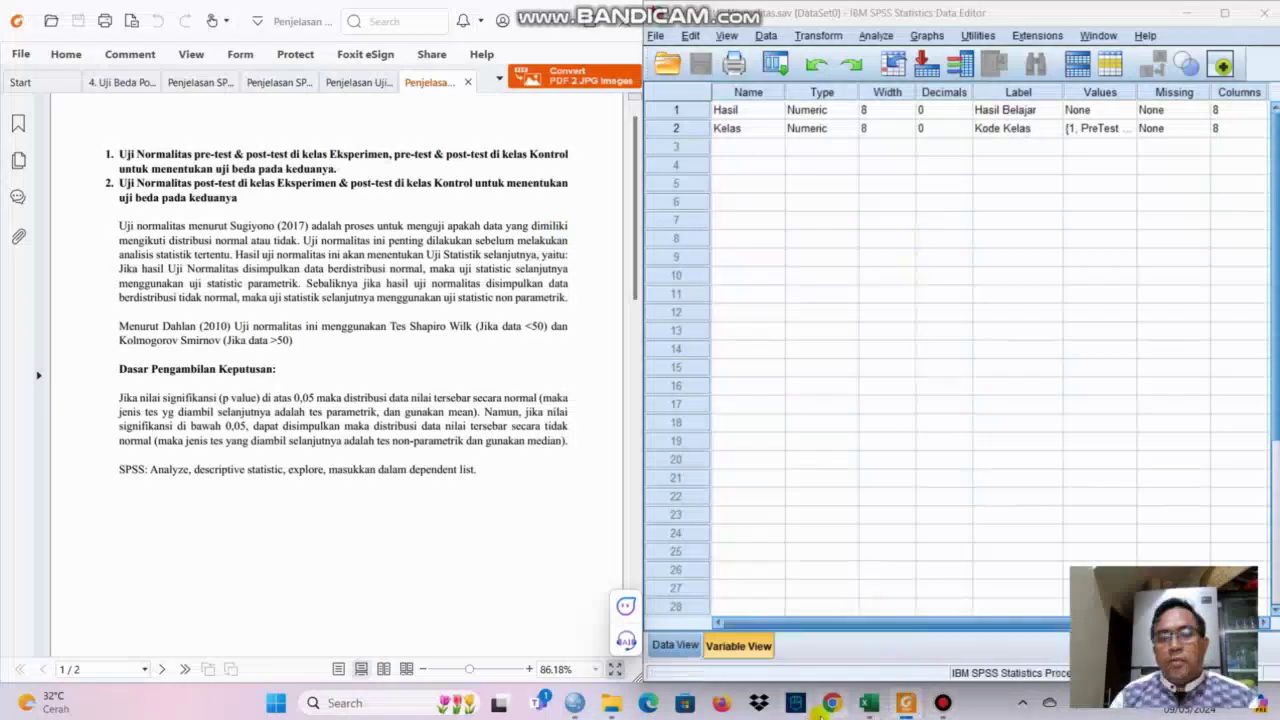
Review the biology learning score table in Excel, then return to the normality test explanation PDF beside the SPSS data set.
click(870, 705)
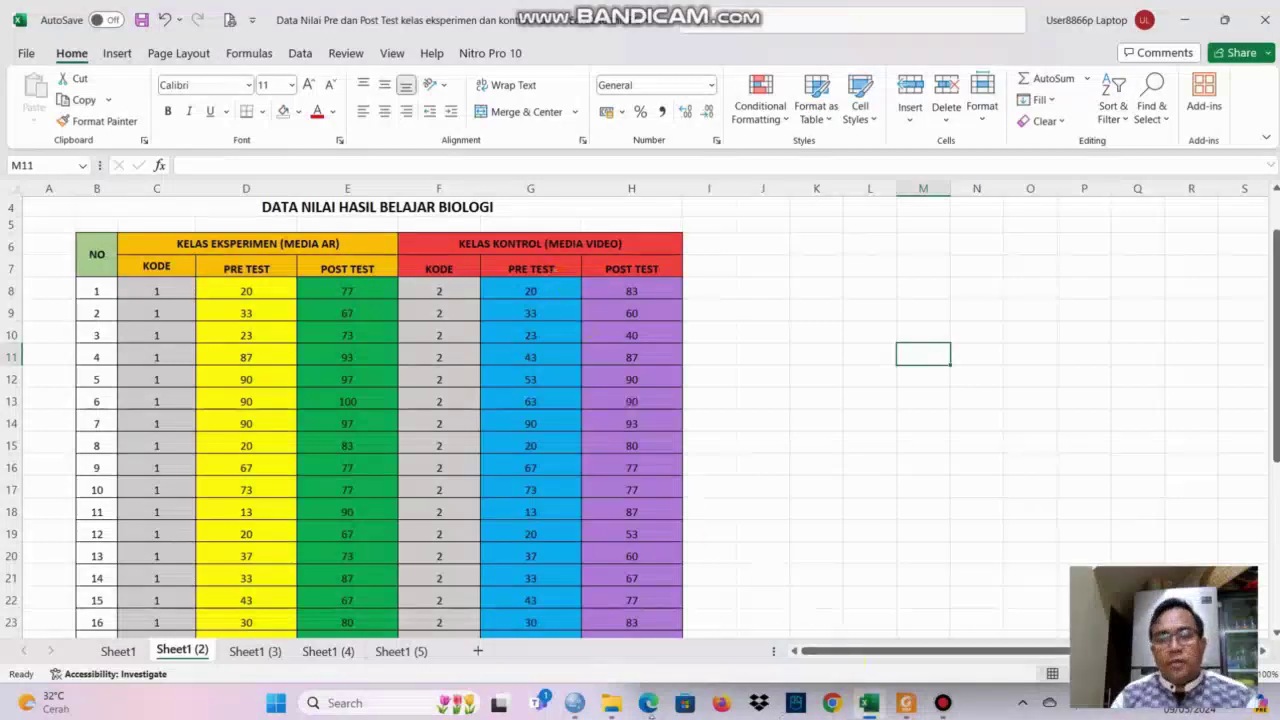
mouse_move(575, 703)
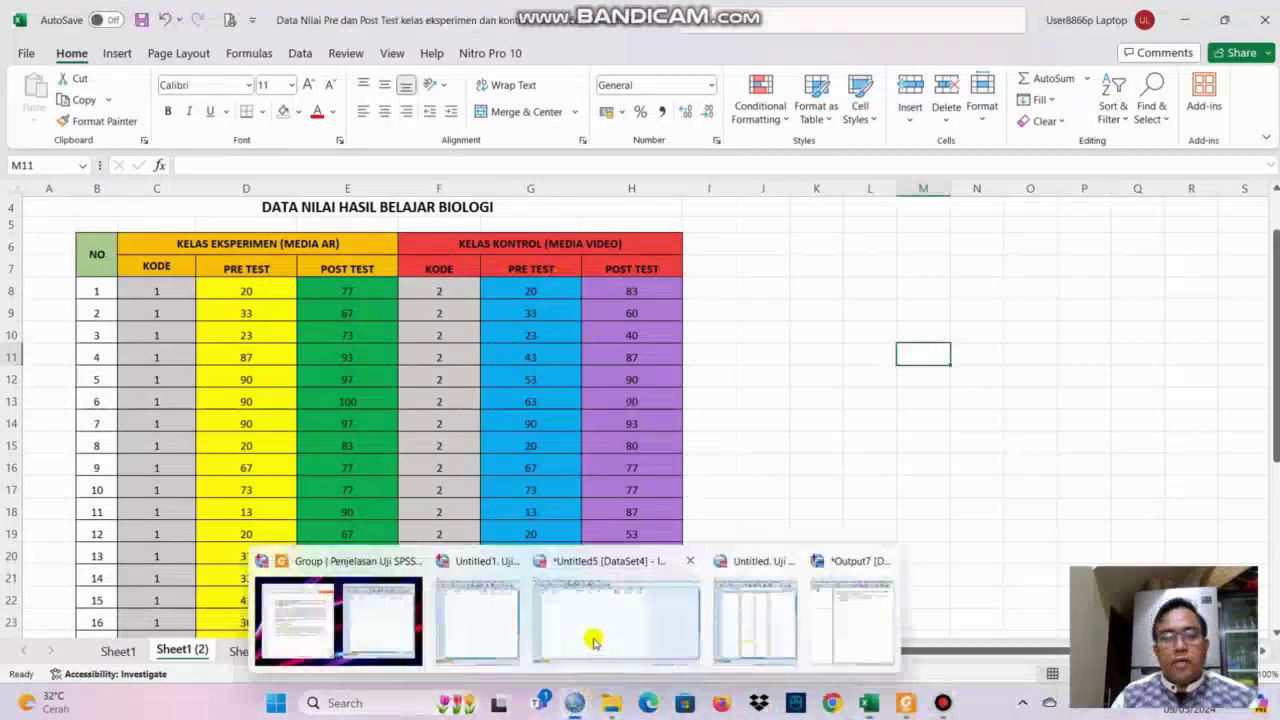
click(457, 614)
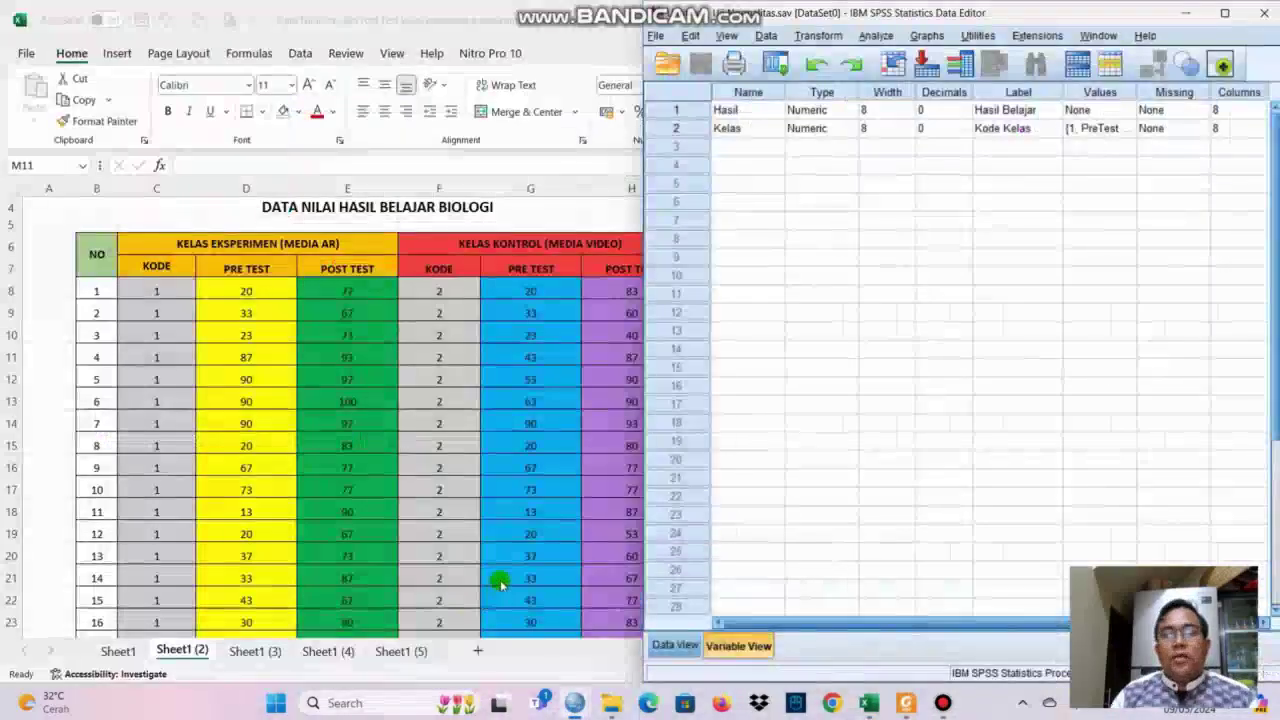
click(905, 703)
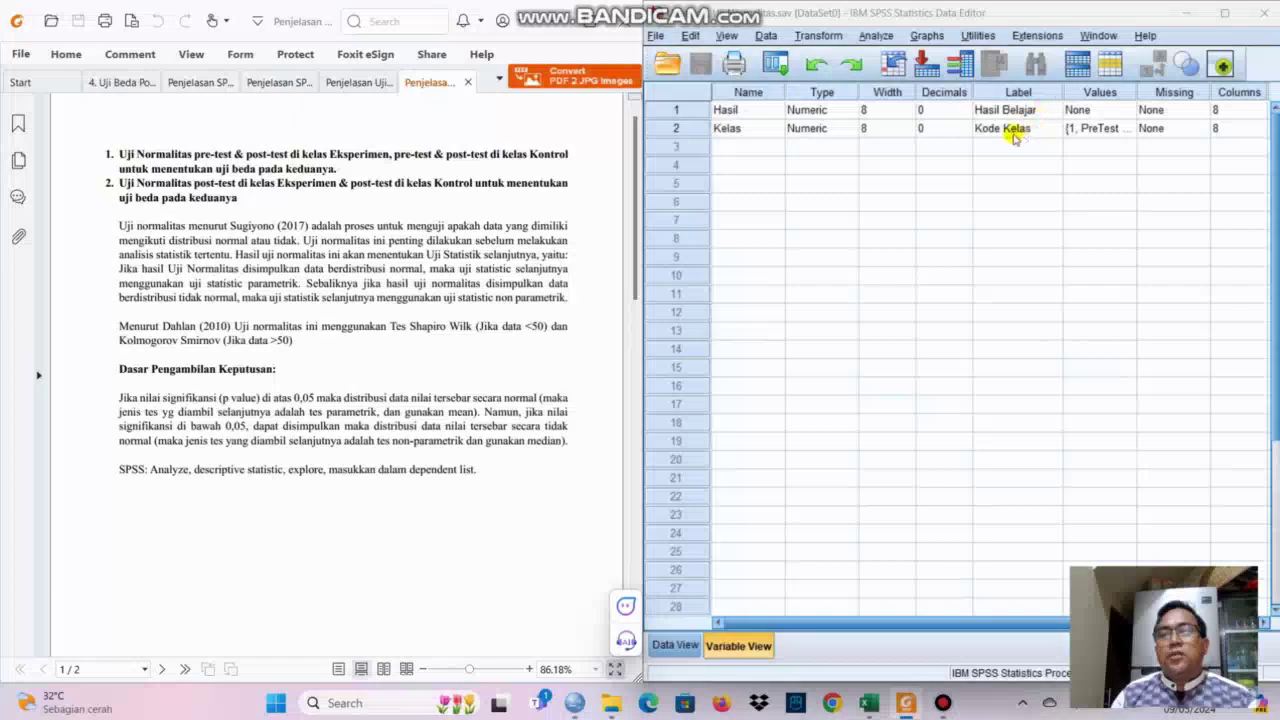
Review the value labels assigned to the Kelas variable and close them without changes.
click(1117, 133)
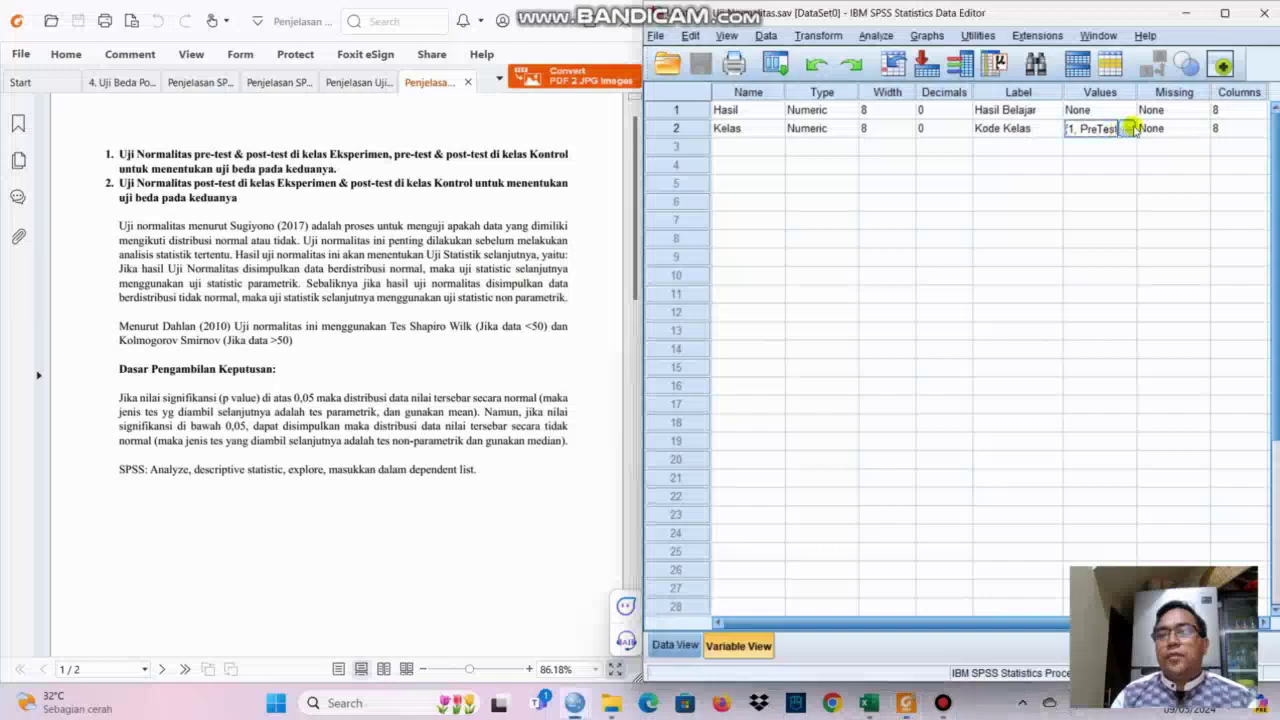
click(1129, 128)
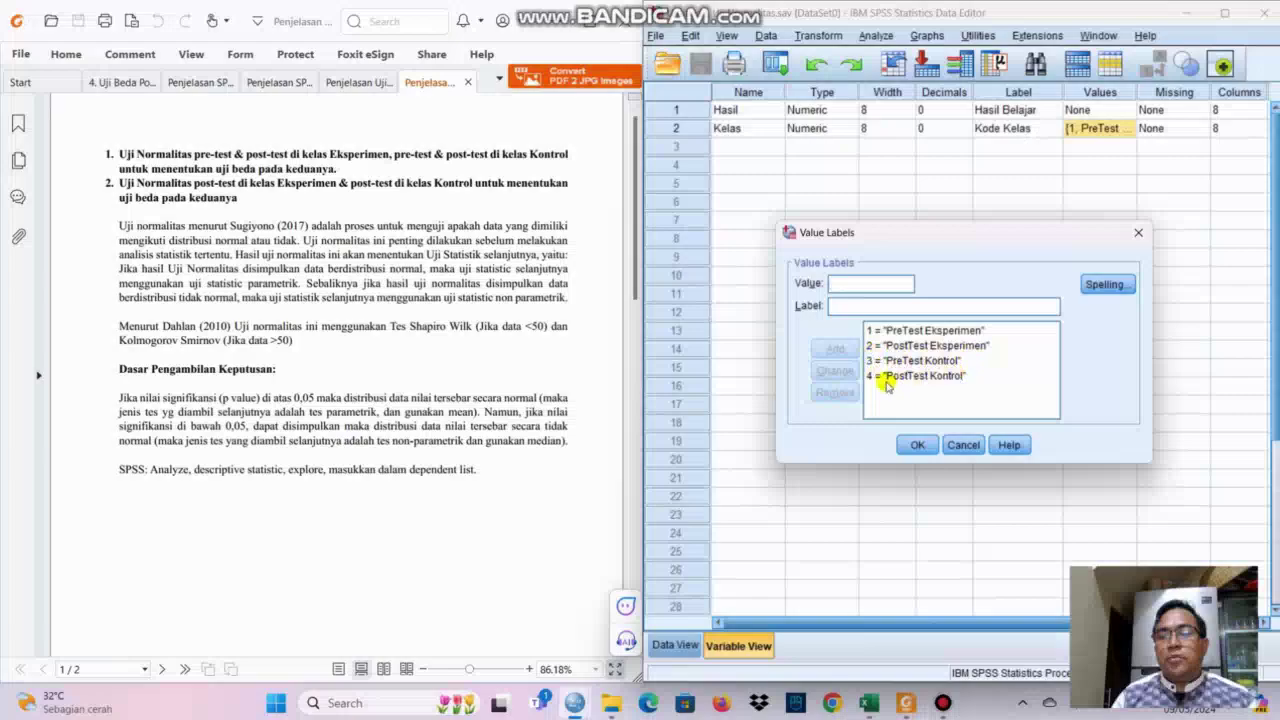
click(916, 444)
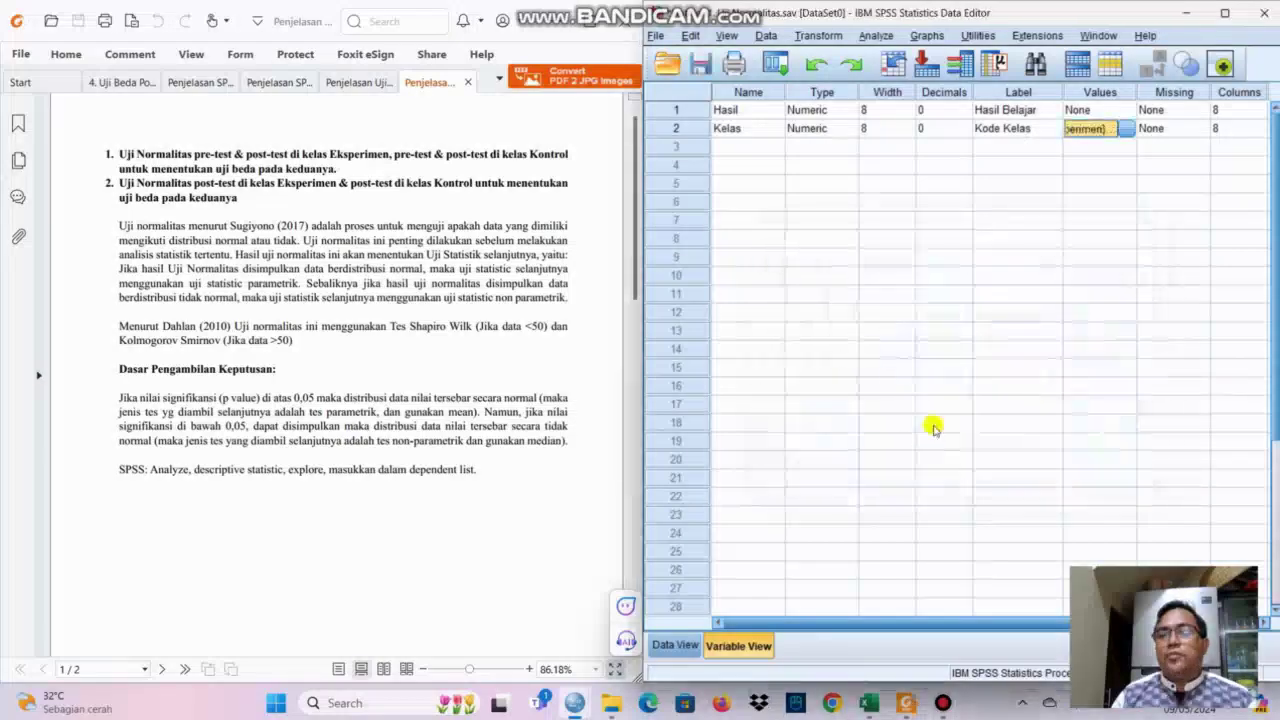
Check the measurement levels of Hasil and Kelas, and view the data set from its first case.
drag(889, 607, 895, 618)
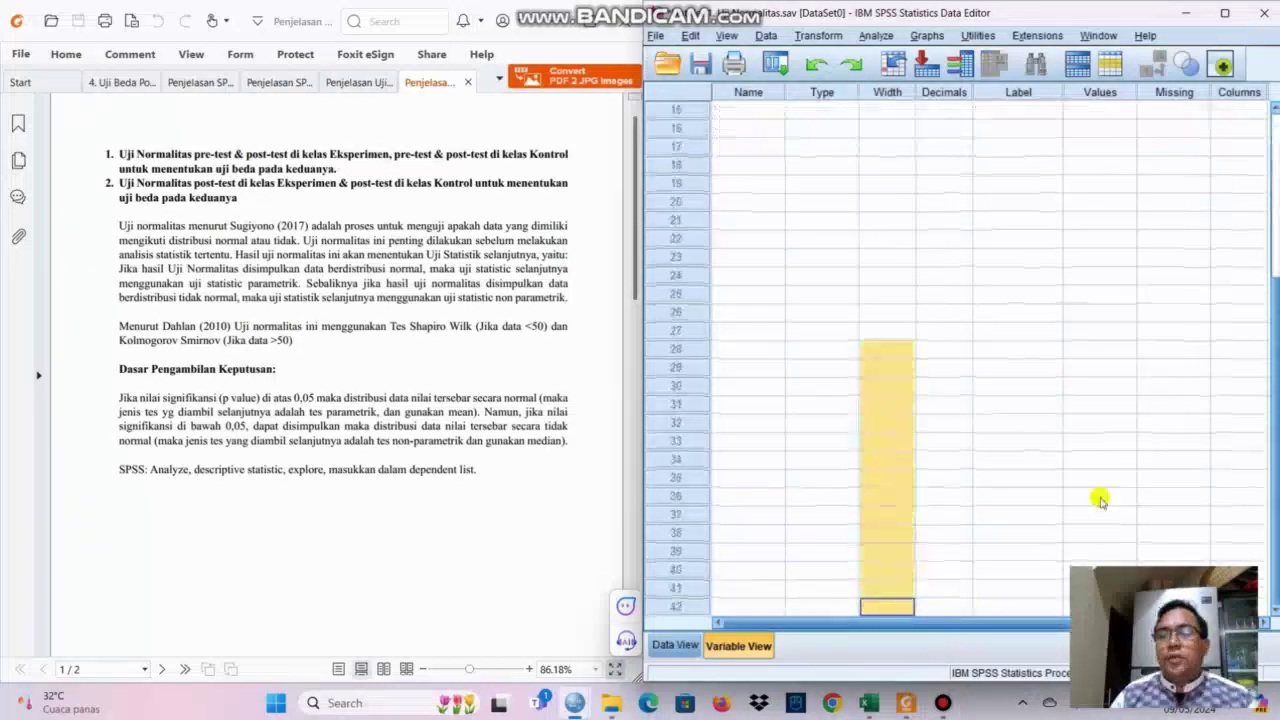
scroll(1276, 214, up, 5)
drag(942, 623, 1066, 620)
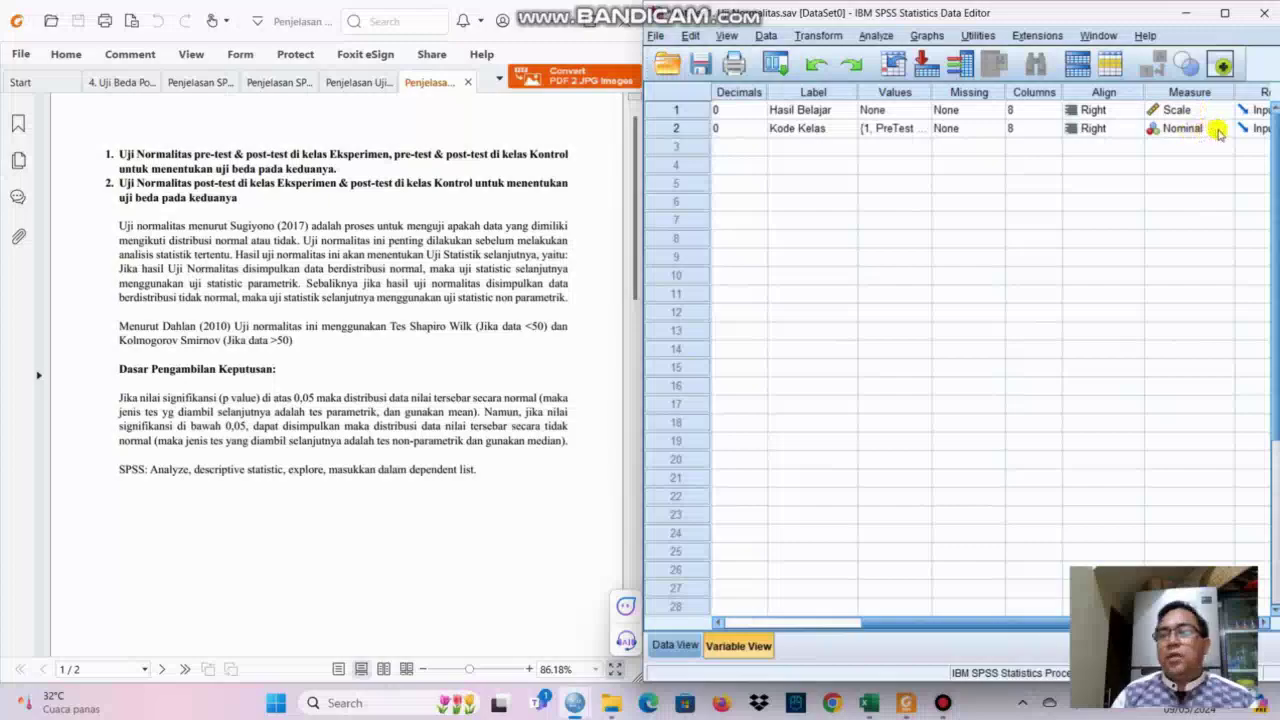
click(676, 646)
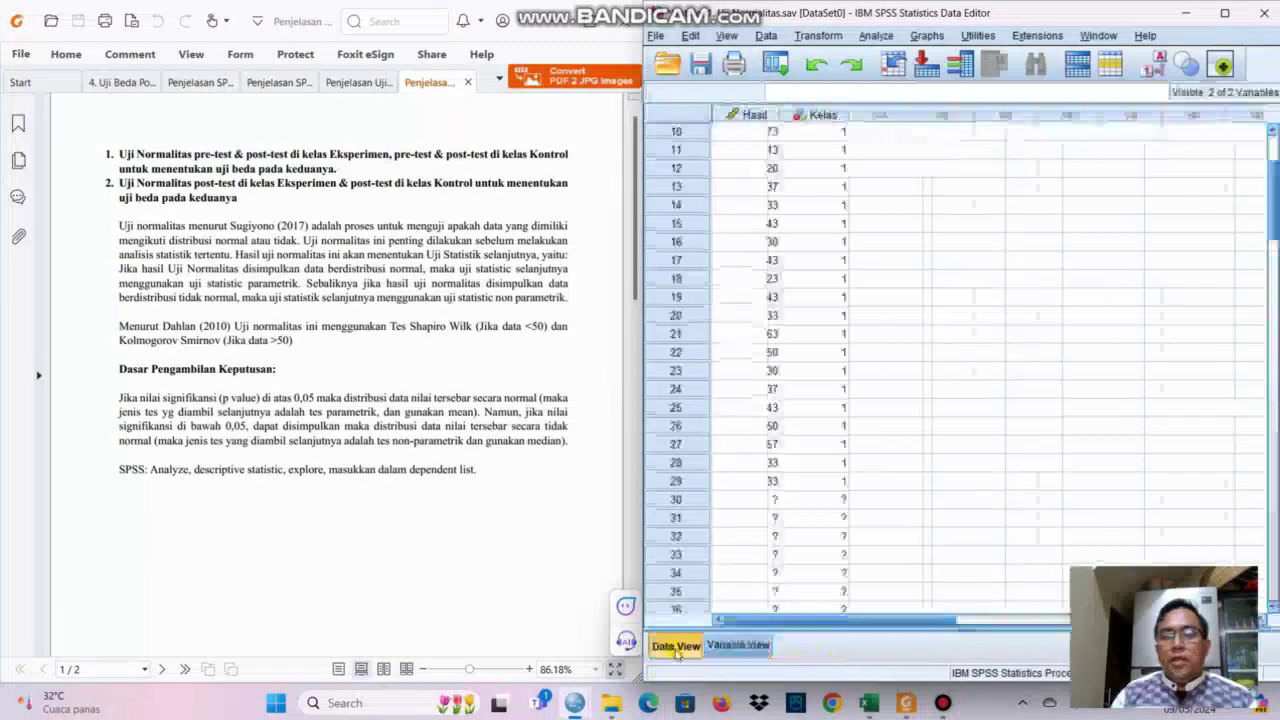
drag(1275, 207, 1275, 165)
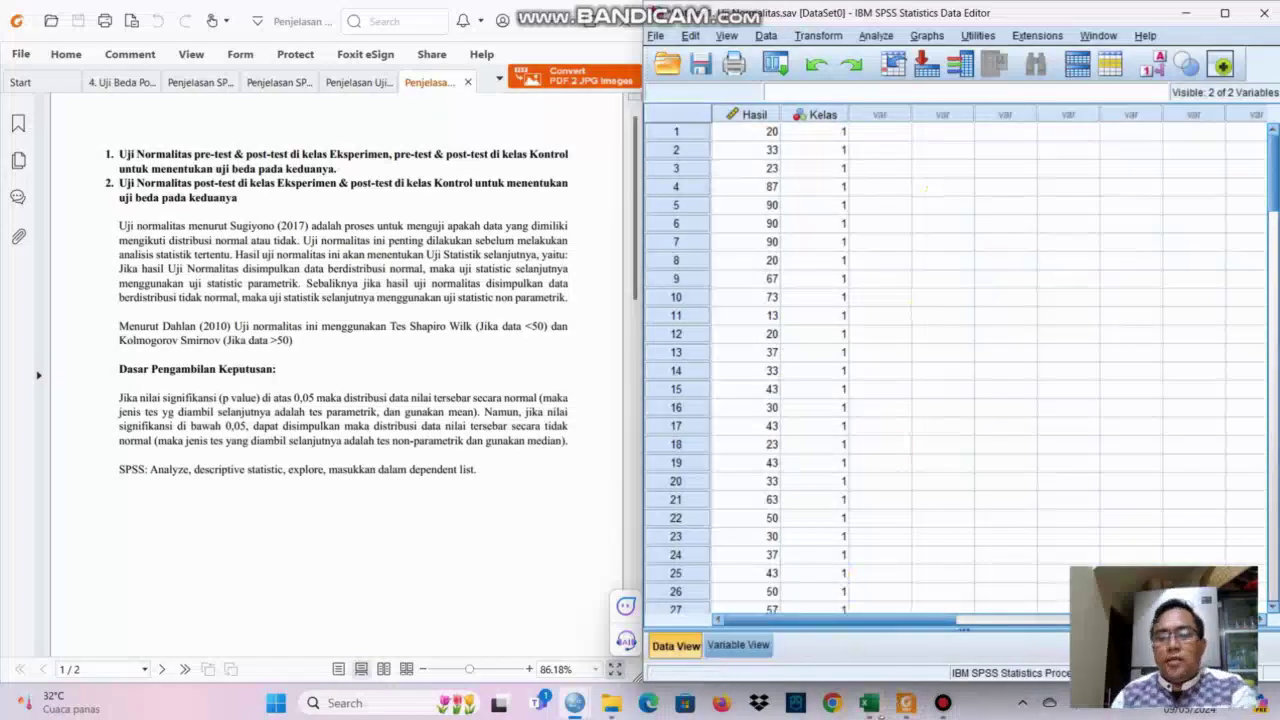
Switch to Excel and copy the experimental class's 30 pre-test scores in D8:D37.
click(869, 703)
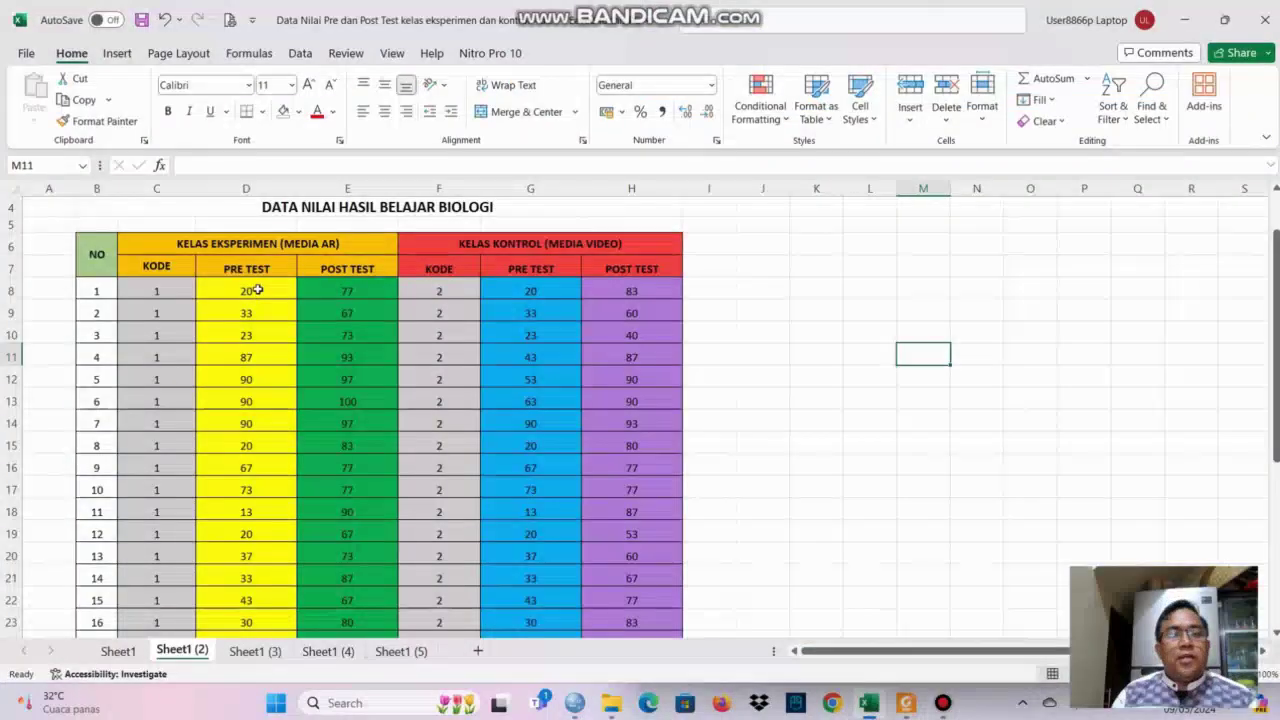
click(258, 290)
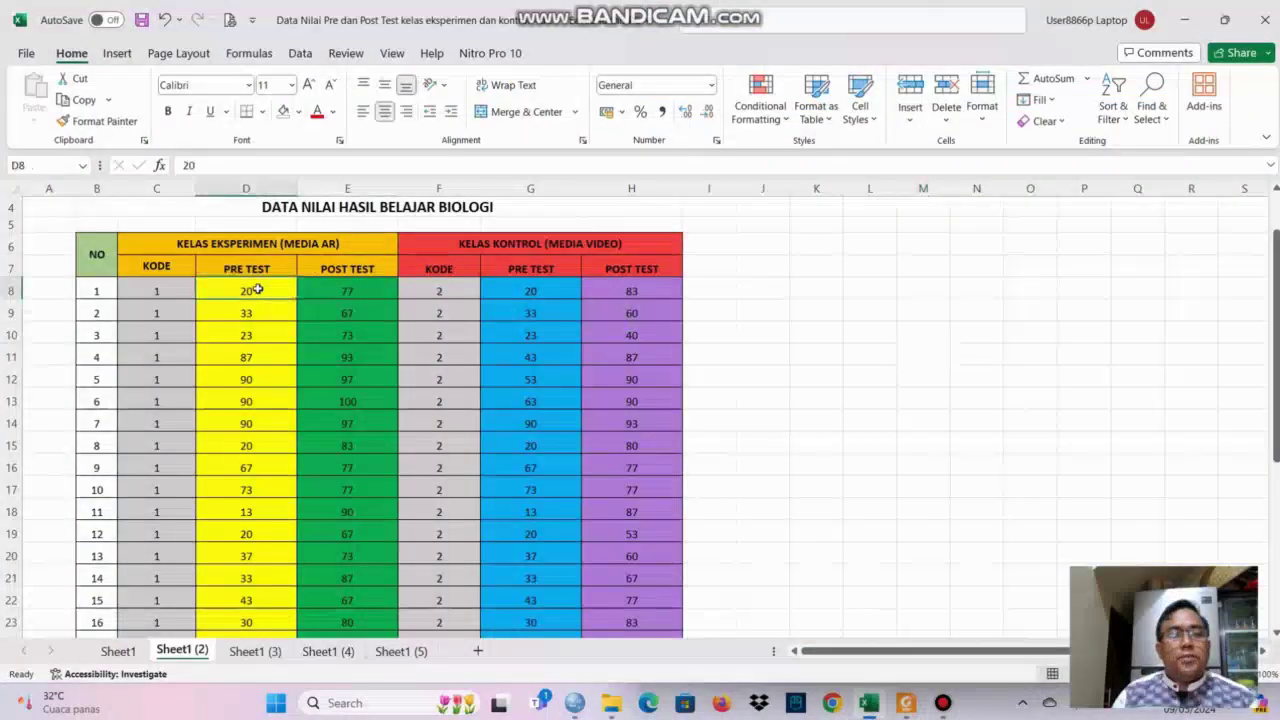
drag(258, 290, 290, 567)
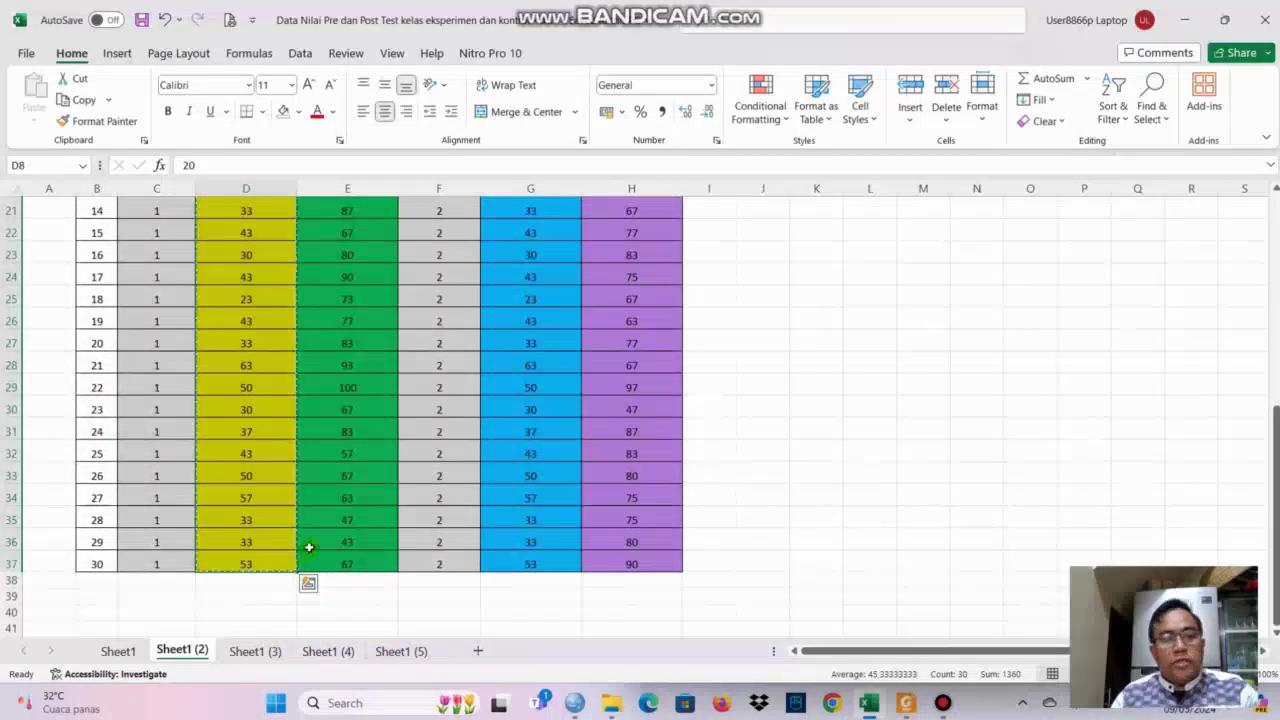
key(ctrl+c)
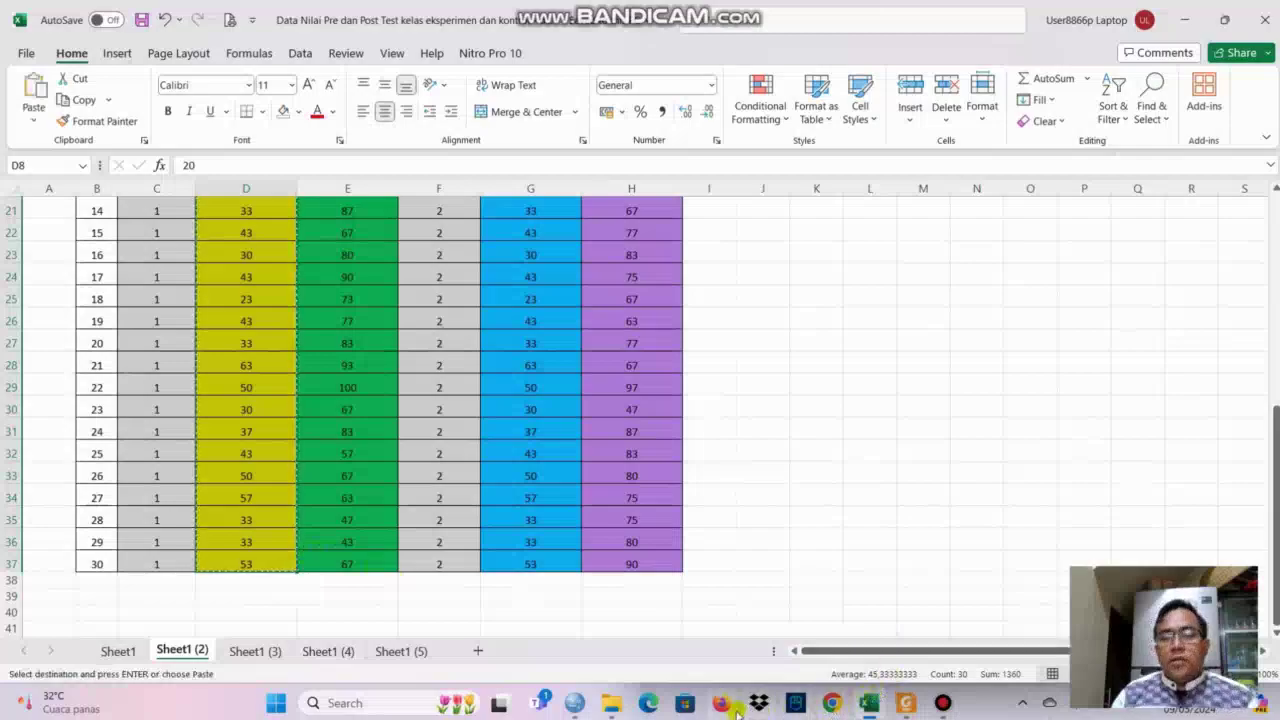
Switch back to the SPSS normality data set and select the first case of the Hasil variable.
click(575, 705)
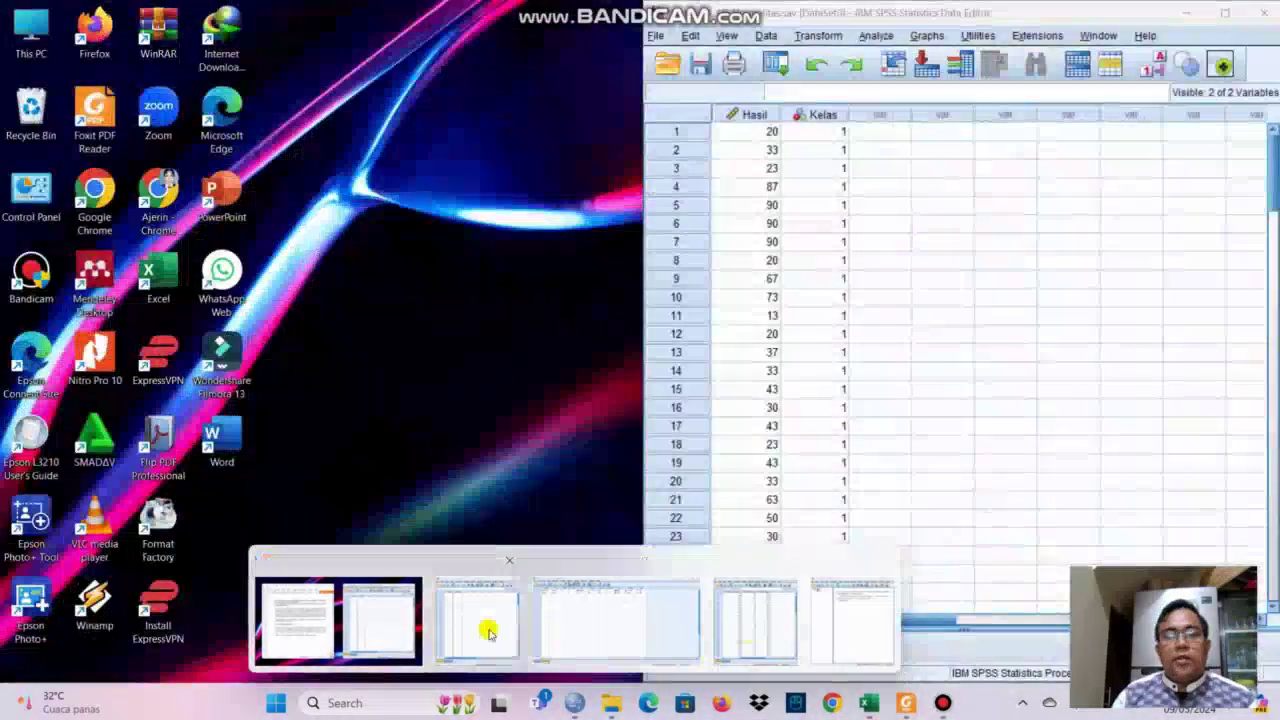
click(491, 629)
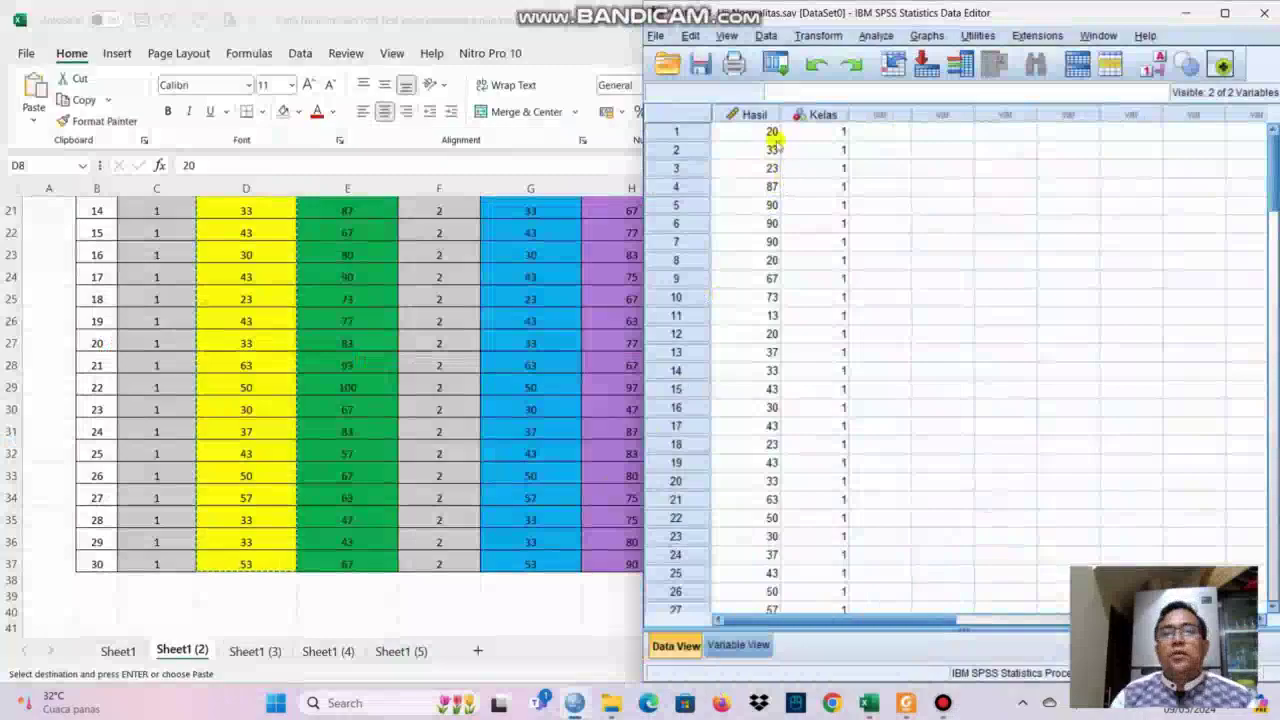
click(757, 131)
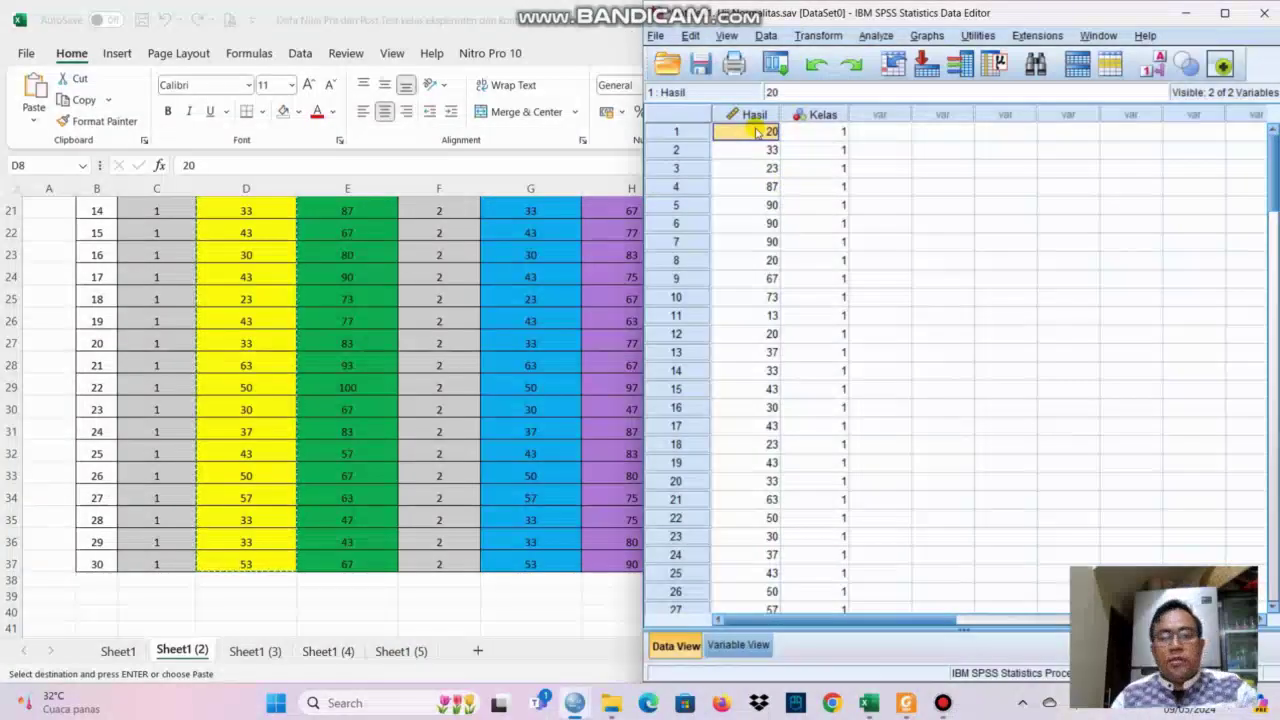
click(752, 116)
Examine how the Hasil scores are stacked by Kelas codes 1 to 4 down the data set.
scroll(771, 177, down, 5)
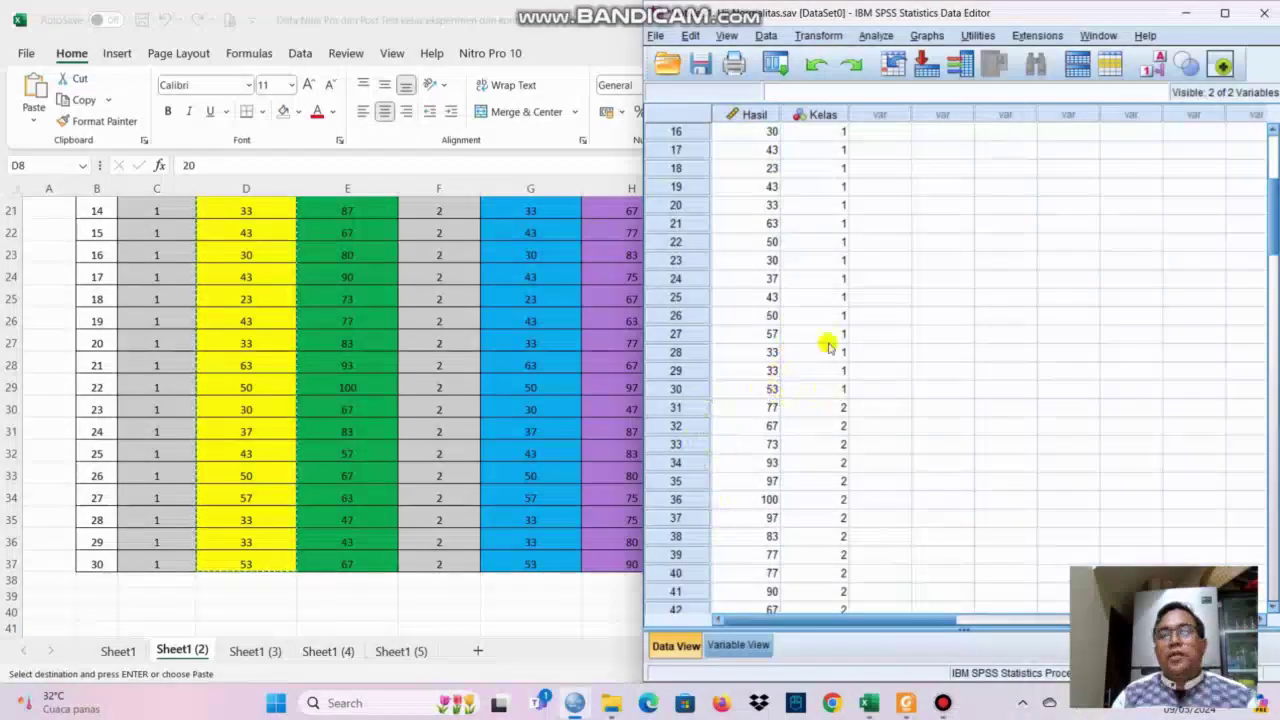
scroll(823, 300, up, 5)
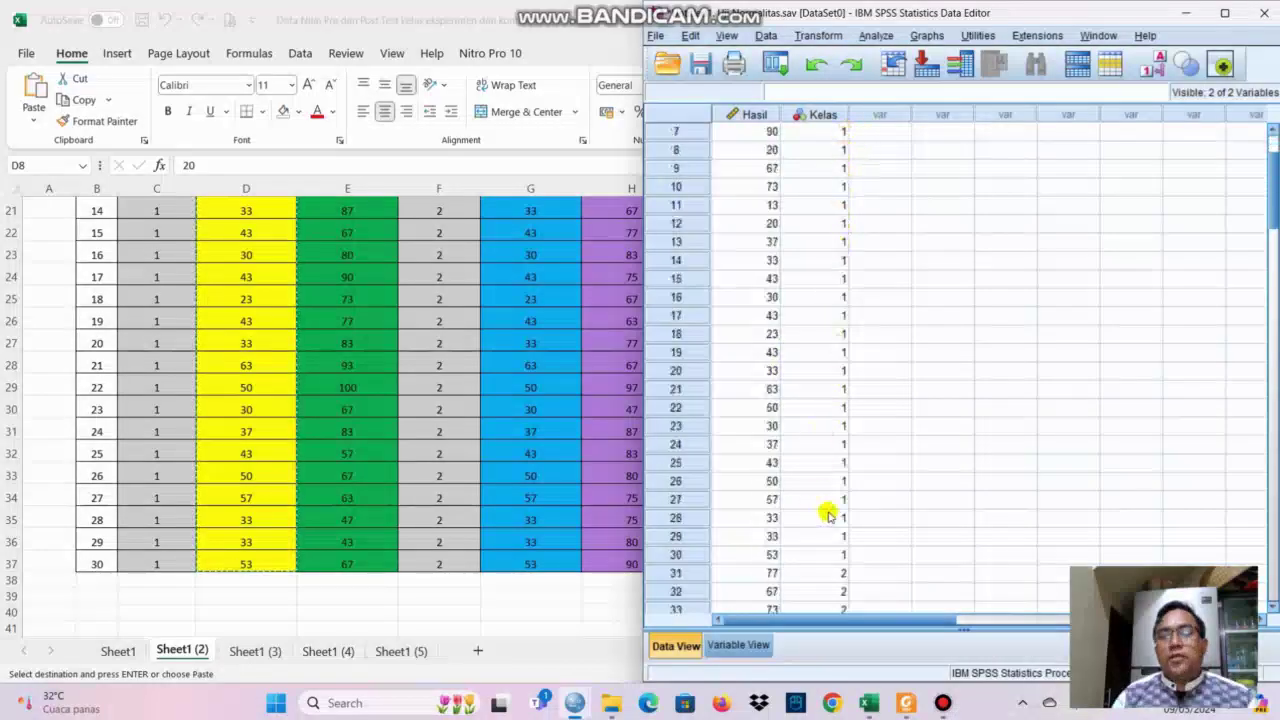
scroll(825, 540, down, 3)
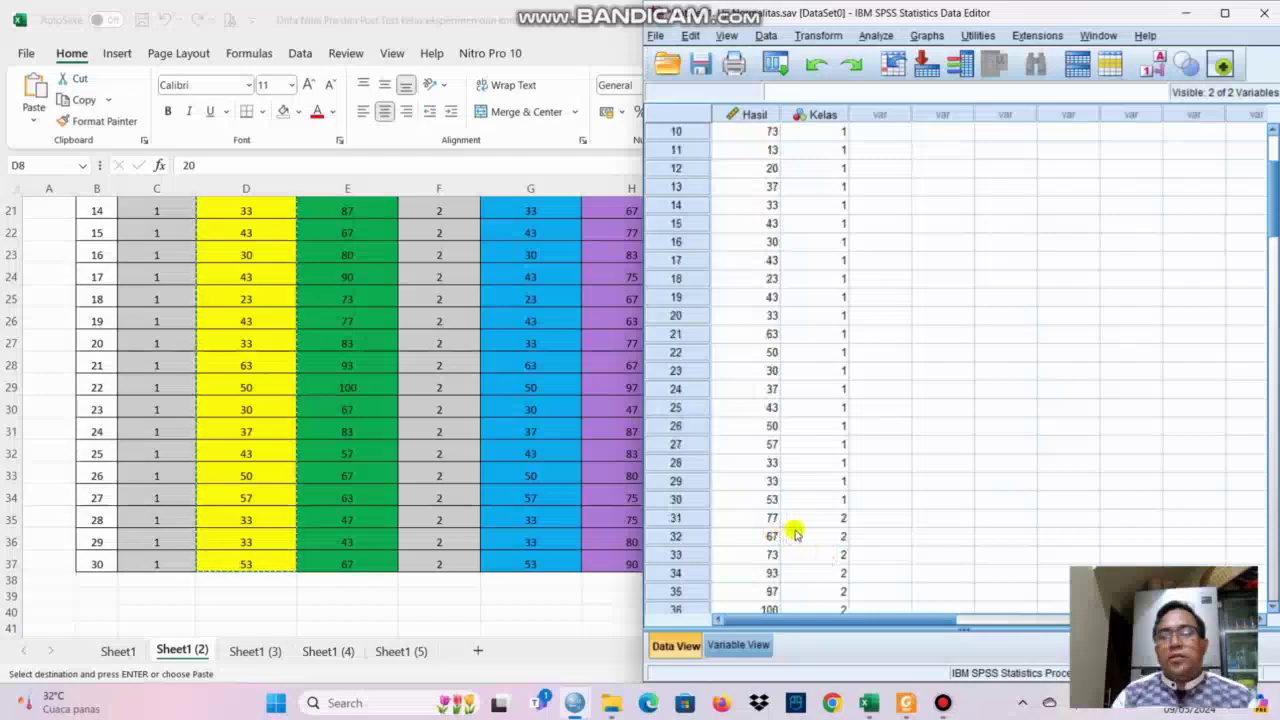
scroll(775, 545, down, 3)
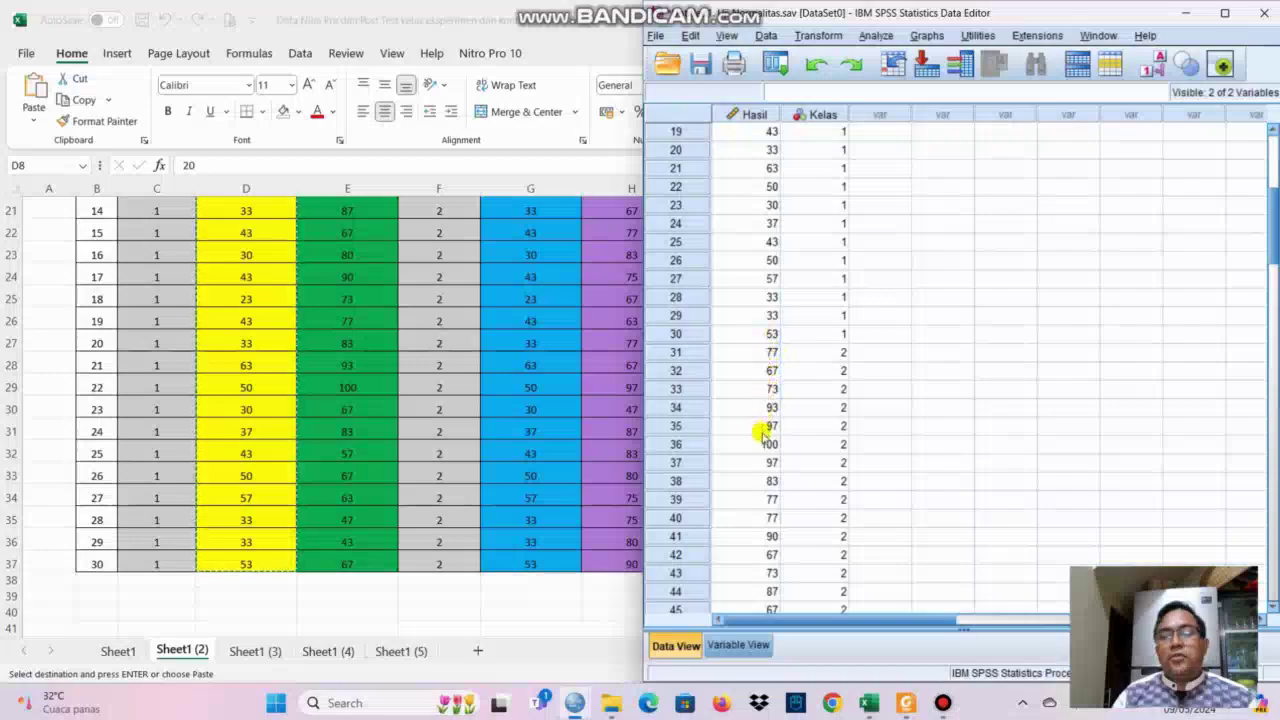
scroll(825, 410, down, 9)
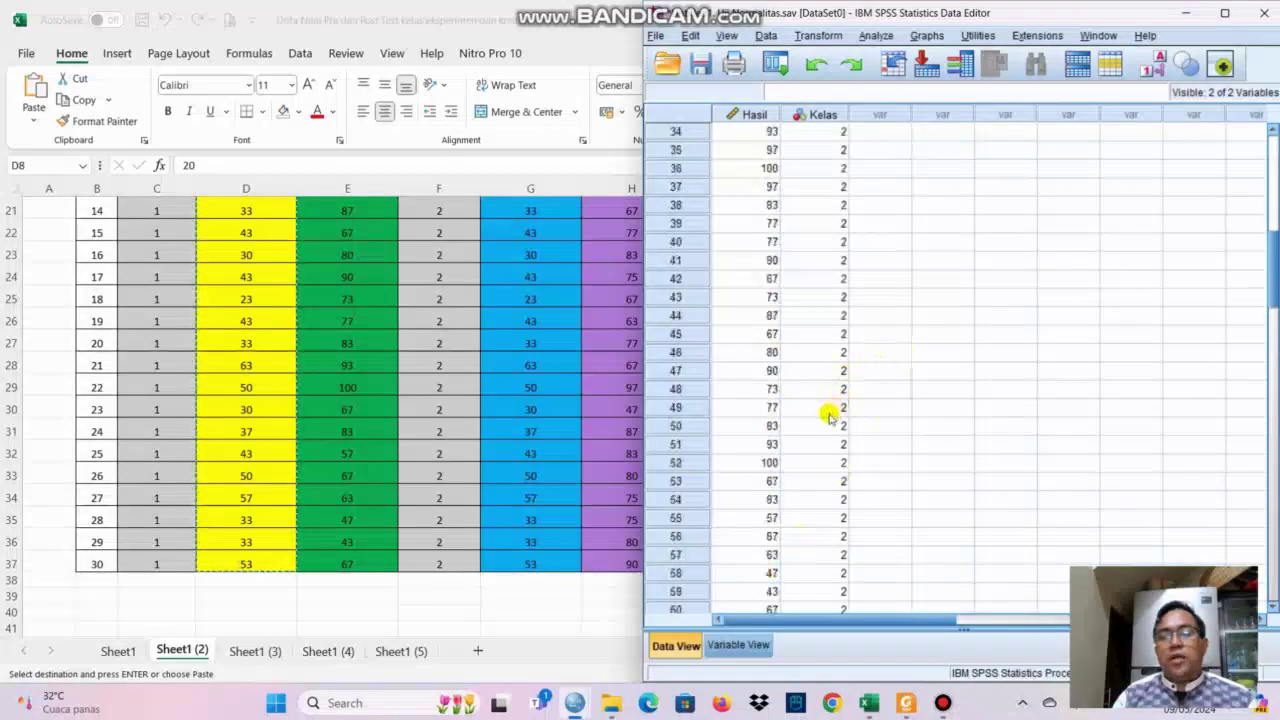
click(771, 408)
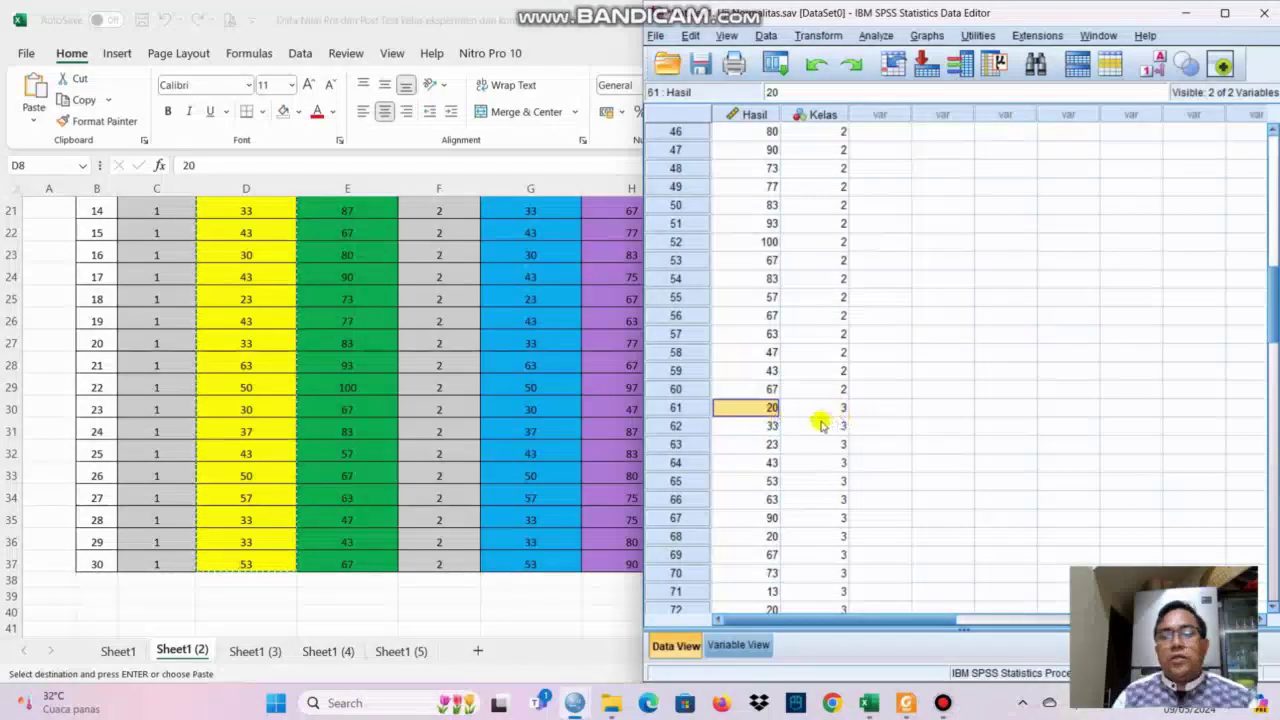
scroll(817, 422, down, 9)
scroll(815, 430, down, 4)
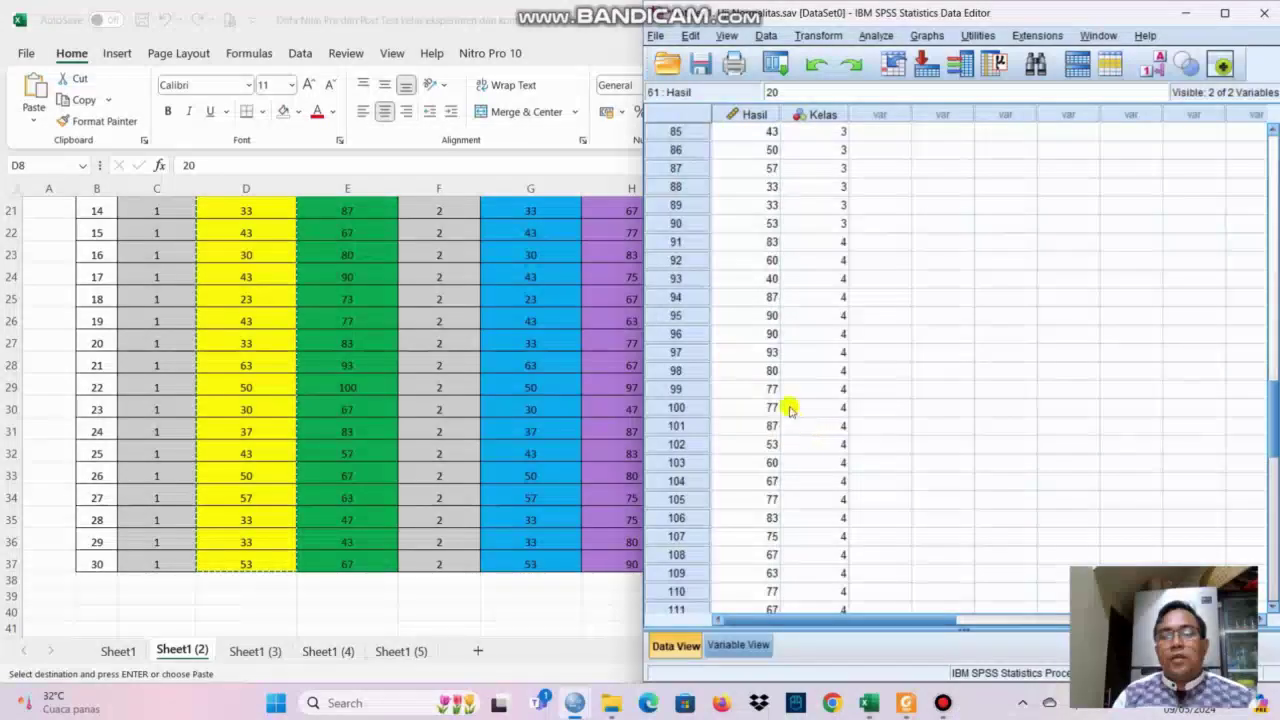
click(772, 242)
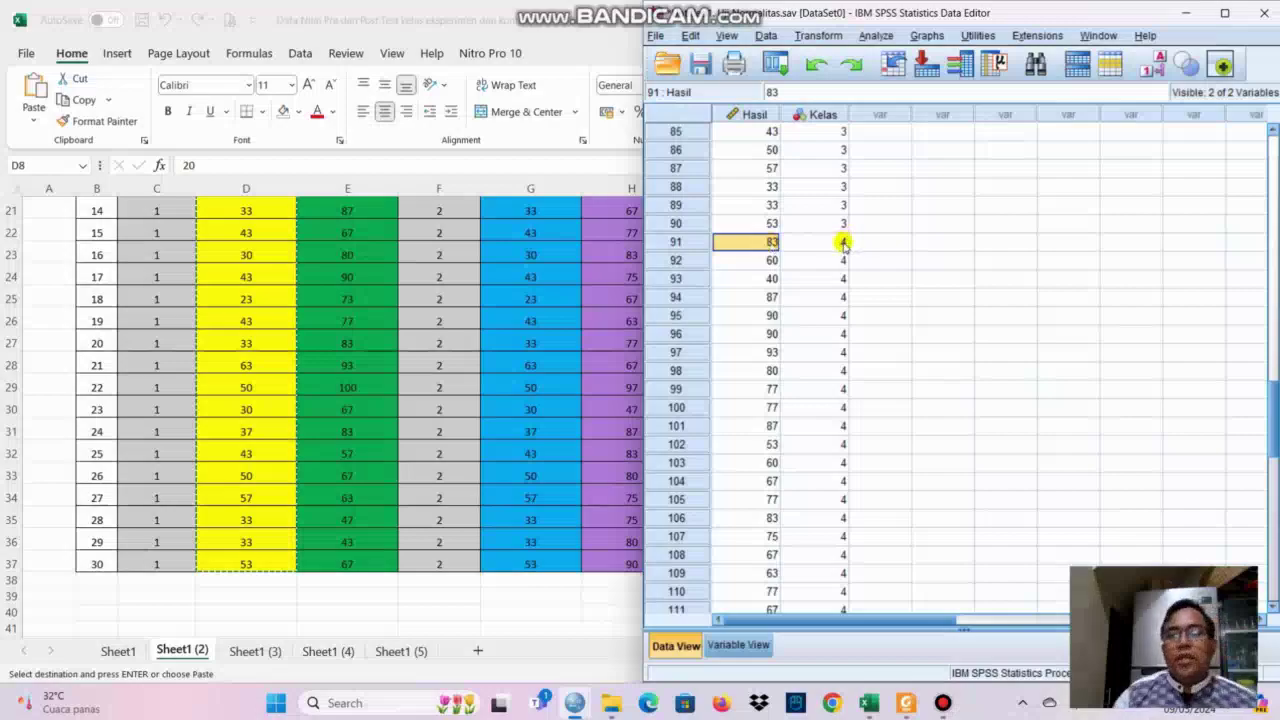
click(914, 228)
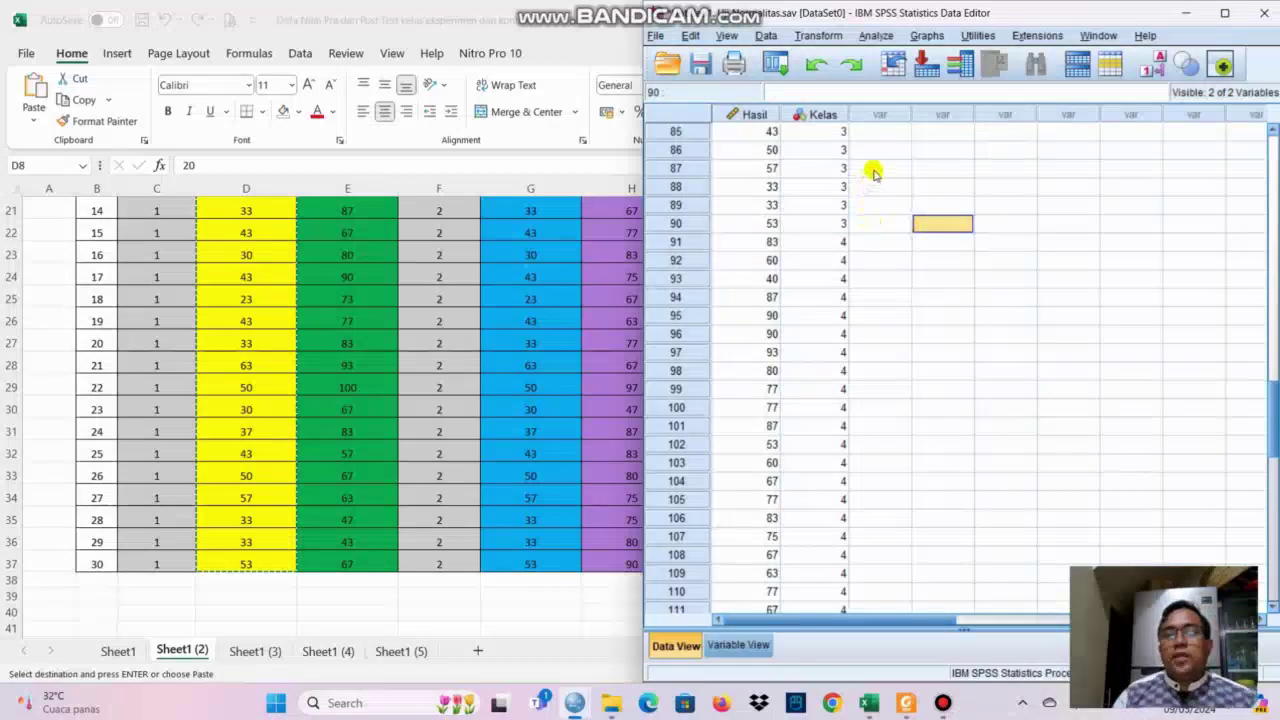
Open the Explore analysis and clear Hasil Belajar from the dependent list and Kode Kelas from the factor list.
click(873, 36)
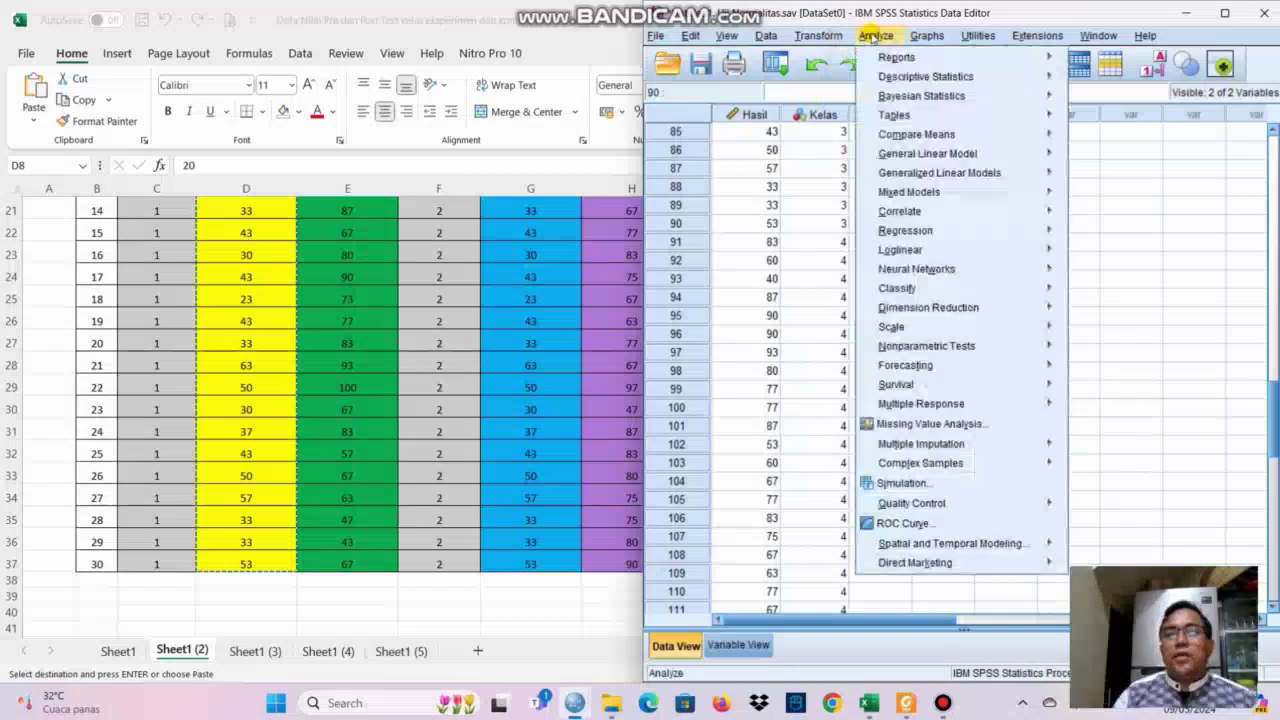
mouse_move(934, 80)
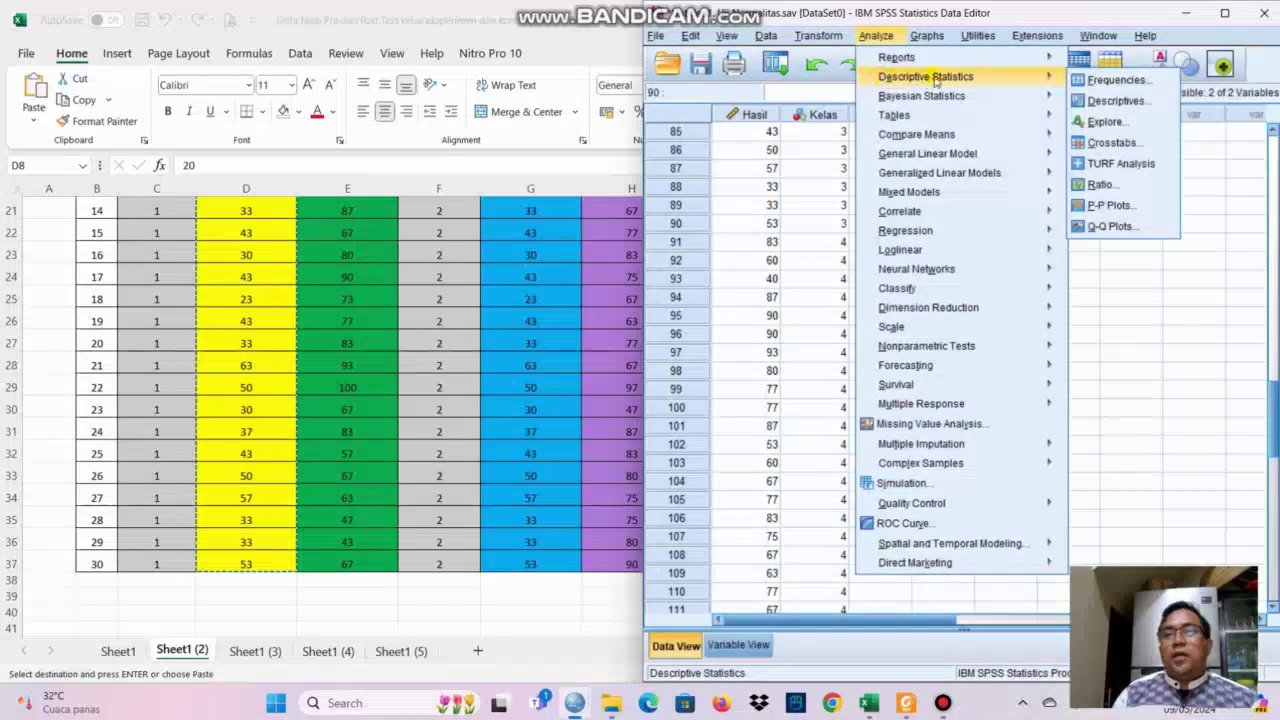
click(1103, 122)
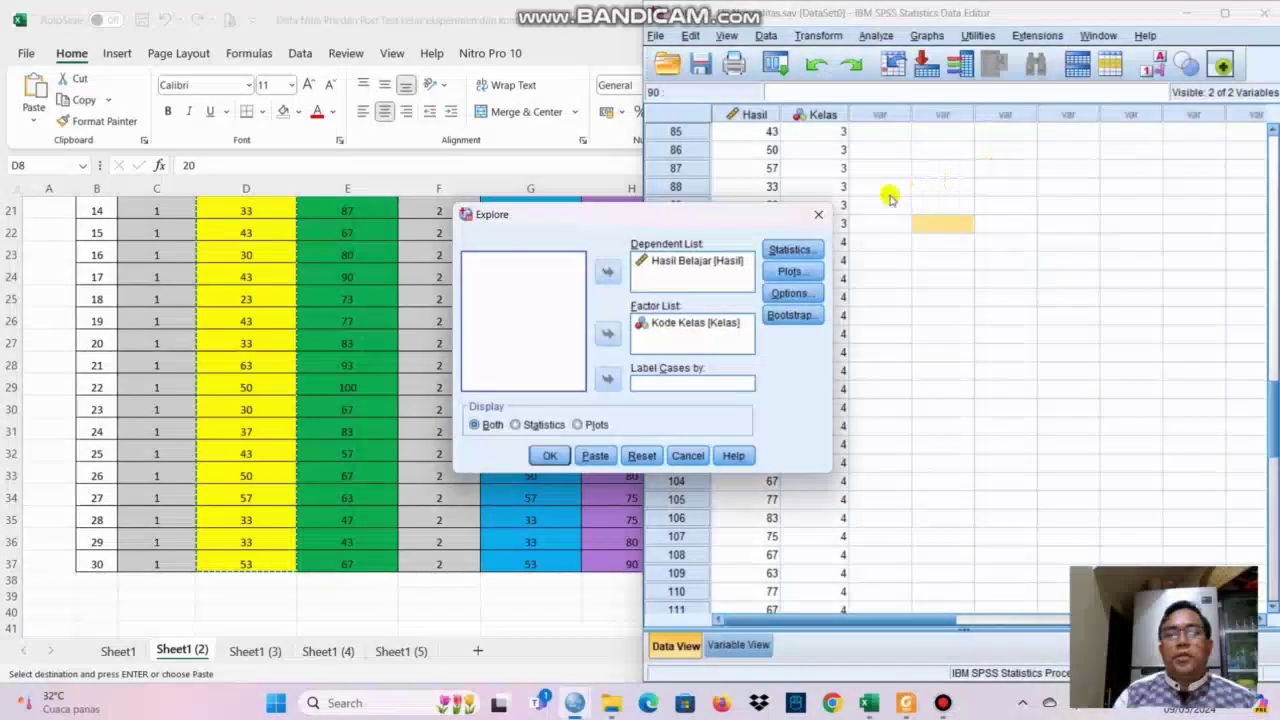
click(669, 262)
click(607, 271)
click(658, 322)
click(610, 336)
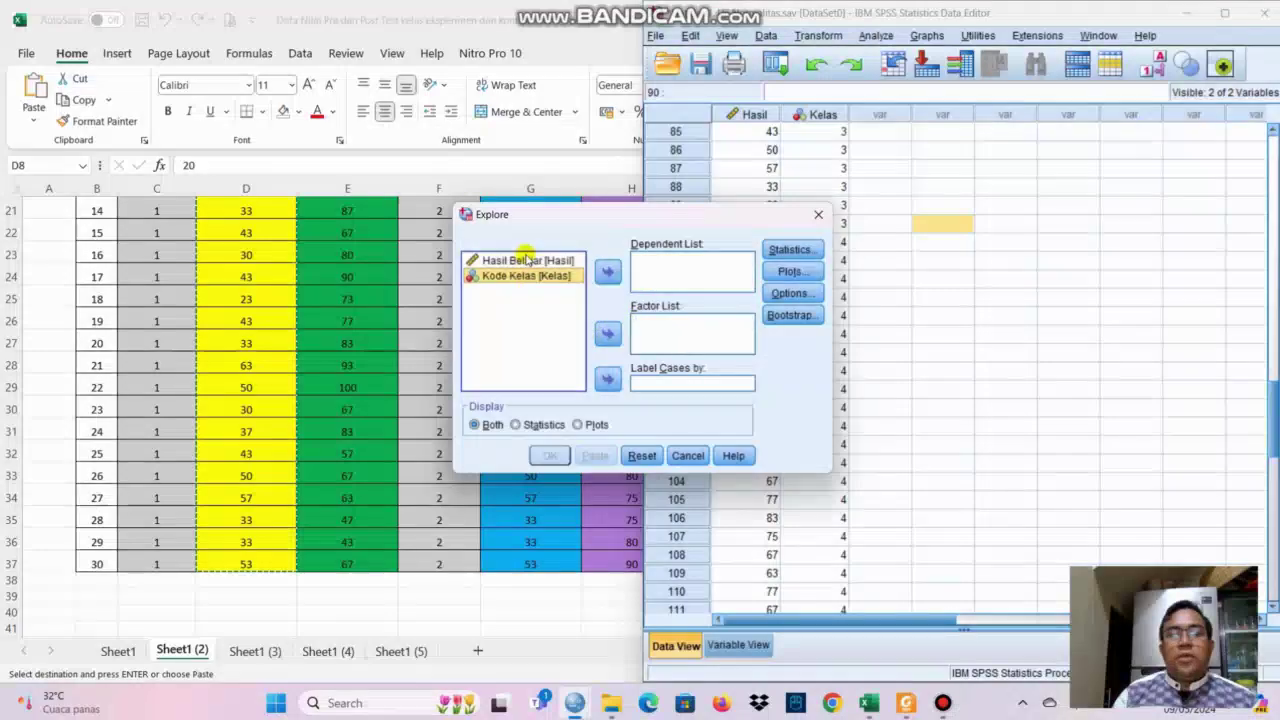
Assign Hasil Belajar as the dependent variable and Kode Kelas as the factor in the Explore analysis.
click(525, 260)
click(606, 272)
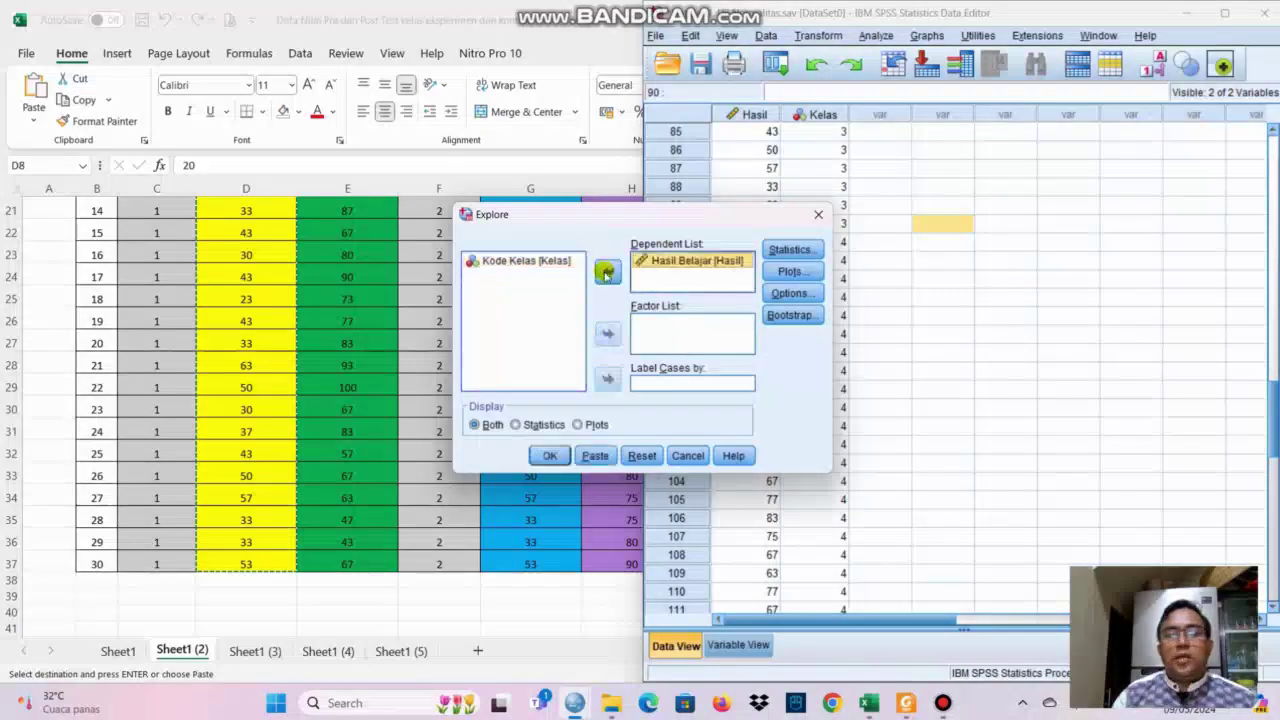
click(549, 263)
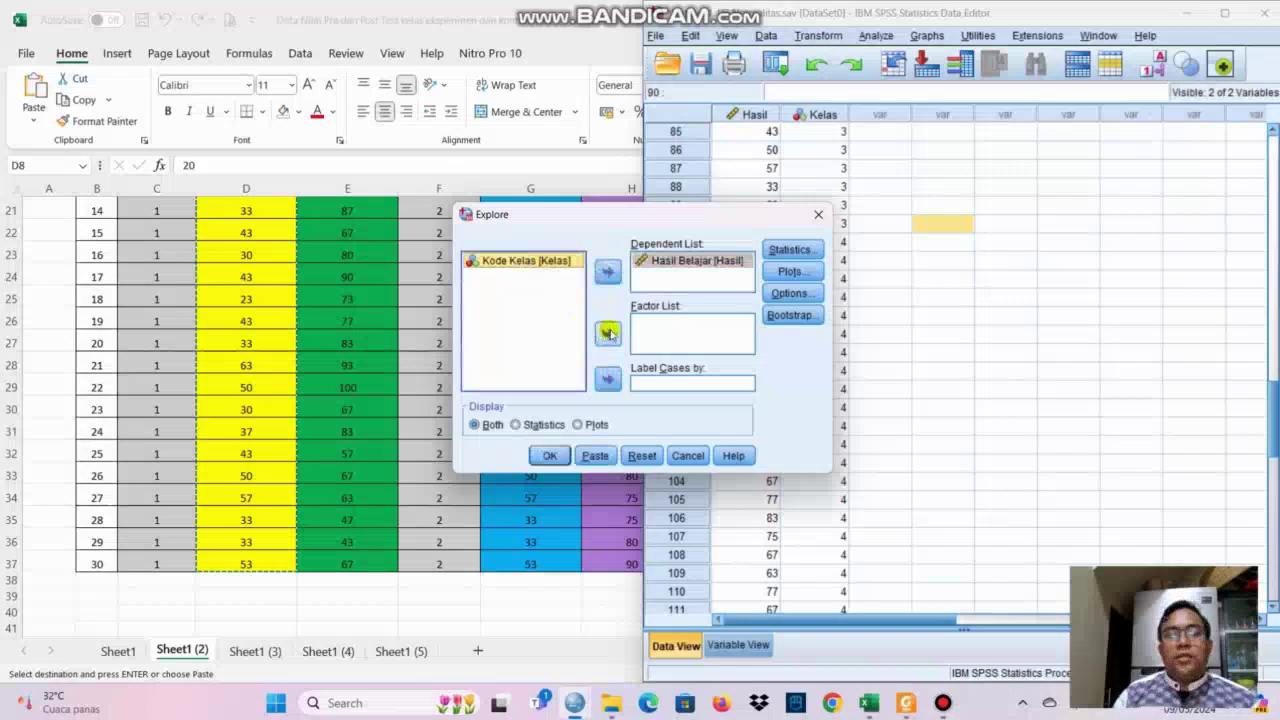
click(606, 334)
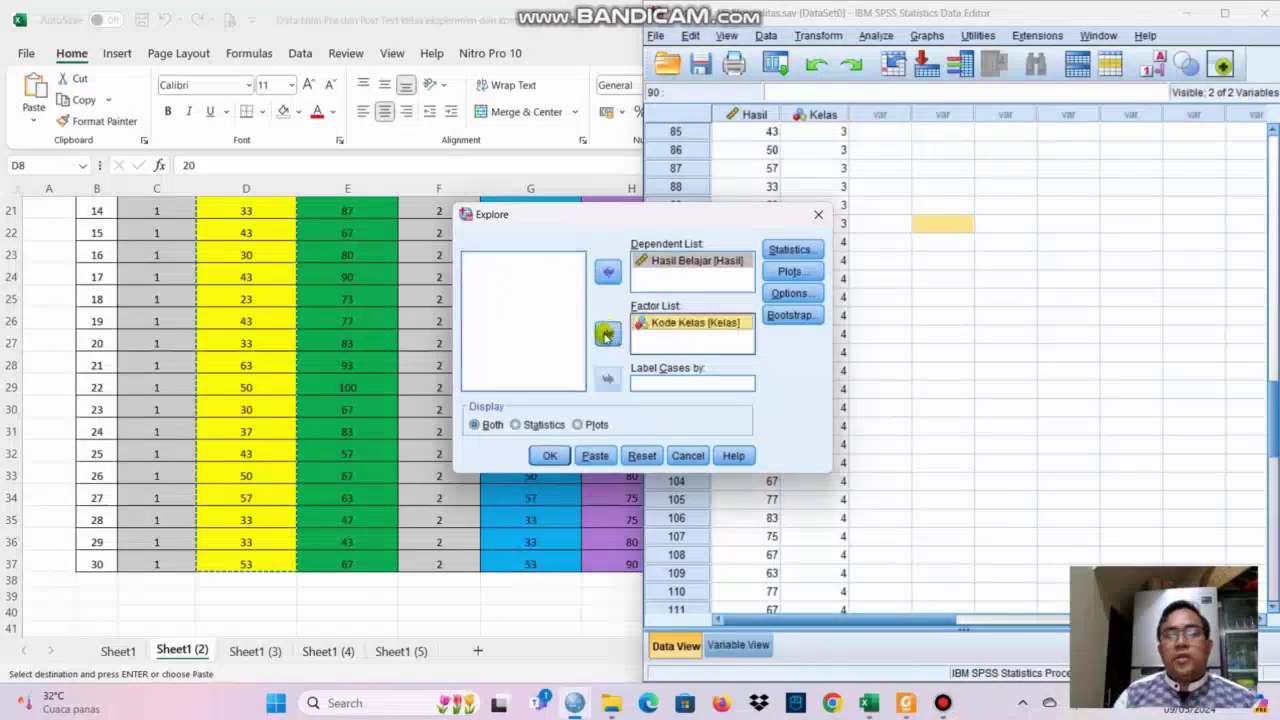
Run the Explore analysis with a histogram and normality plots with tests, keeping the boxplots as factor levels together.
click(800, 273)
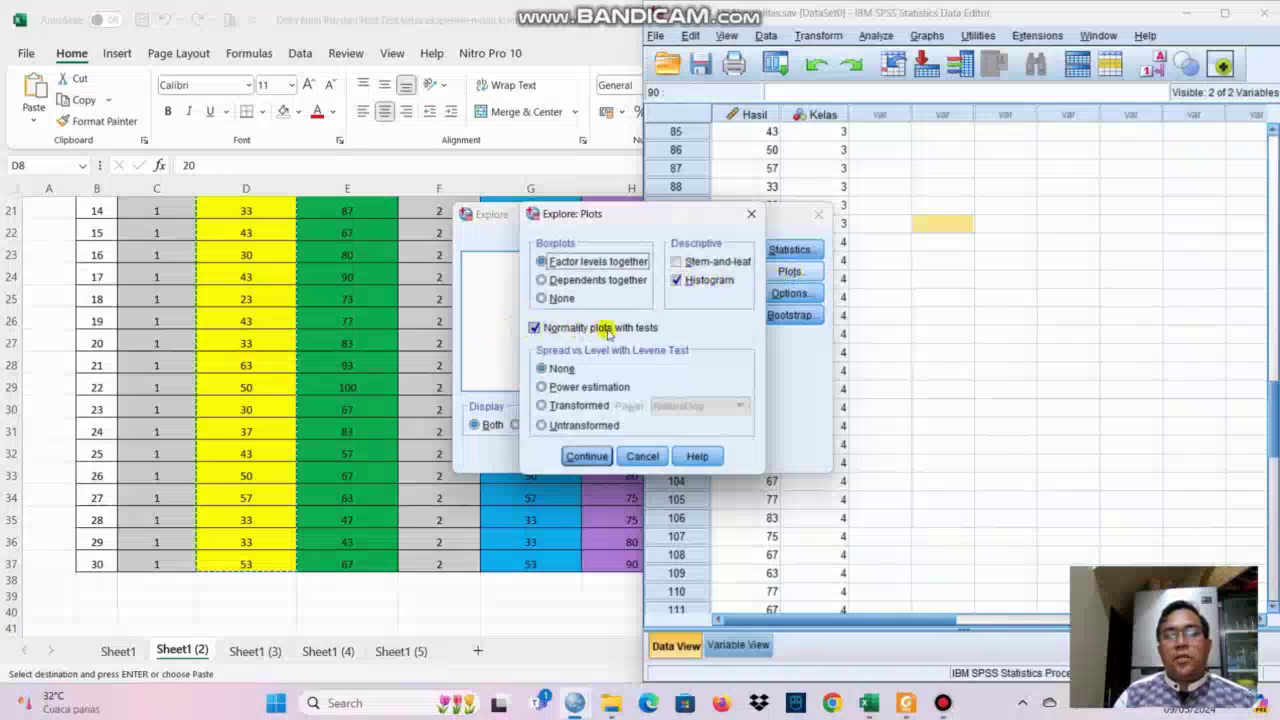
click(588, 457)
click(555, 452)
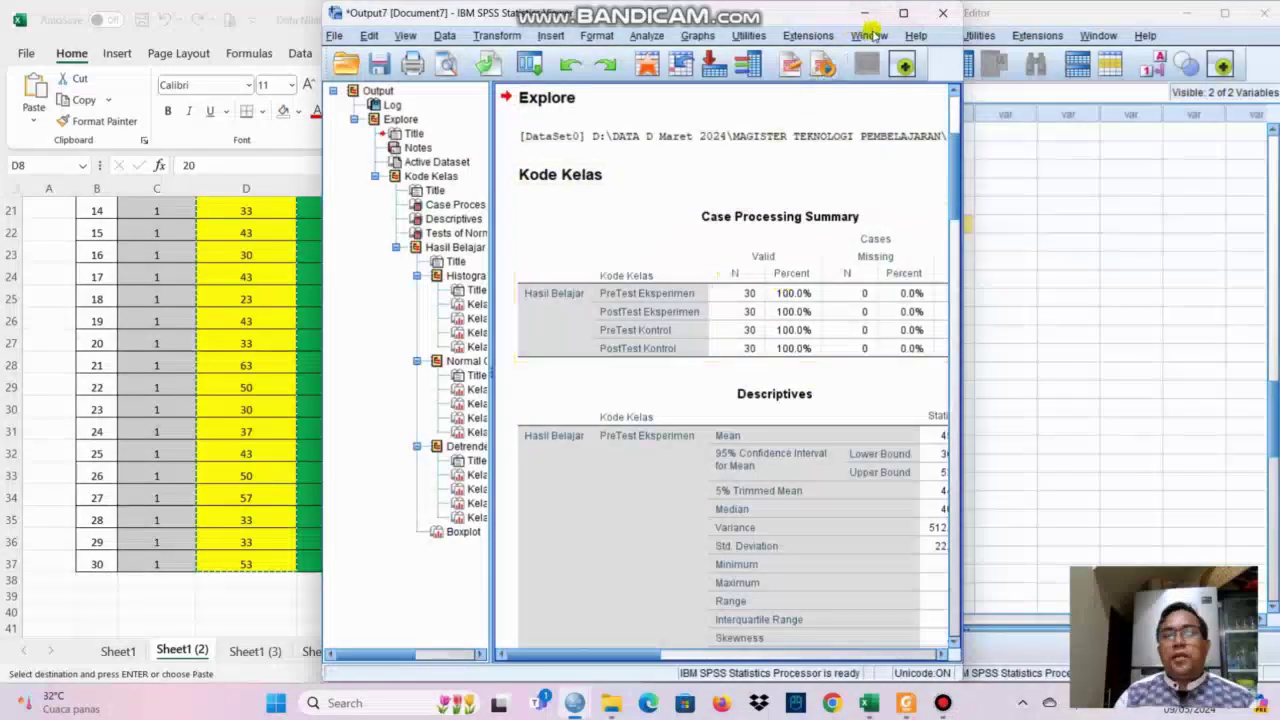
Arrange the SPSS output window side by side with the PDF document explaining the SPSS tests.
mouse_move(901, 17)
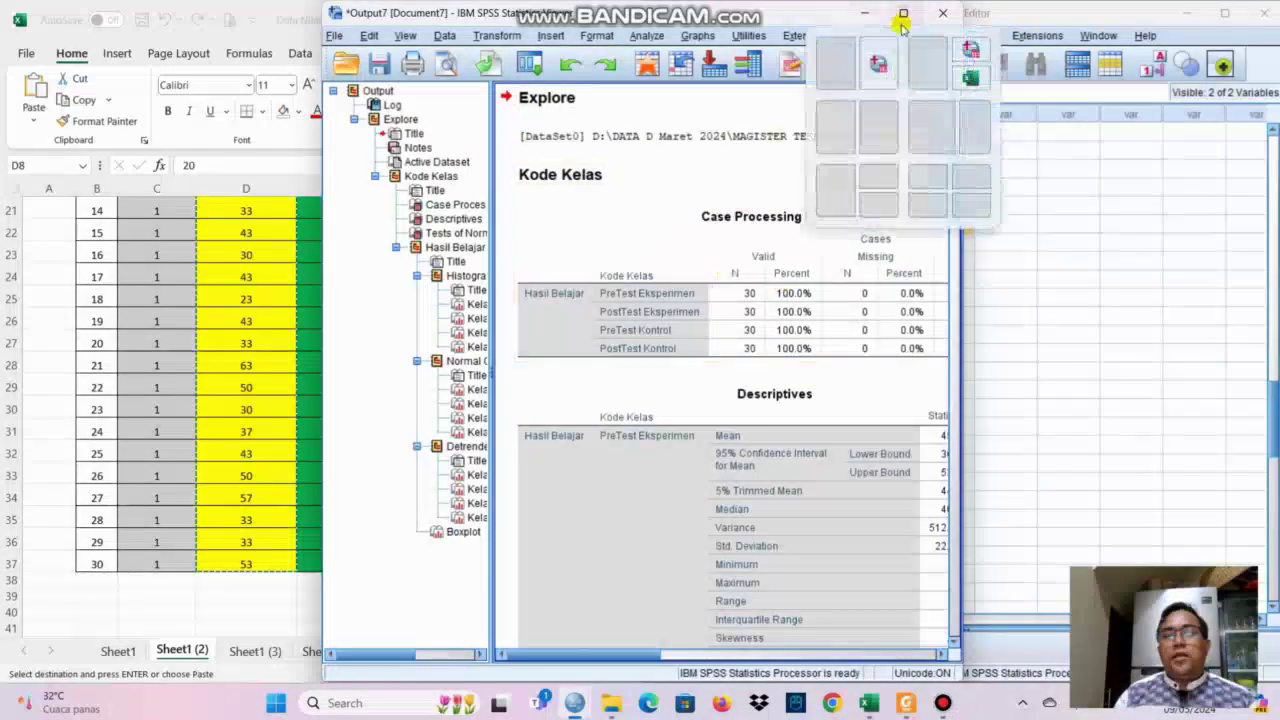
click(878, 123)
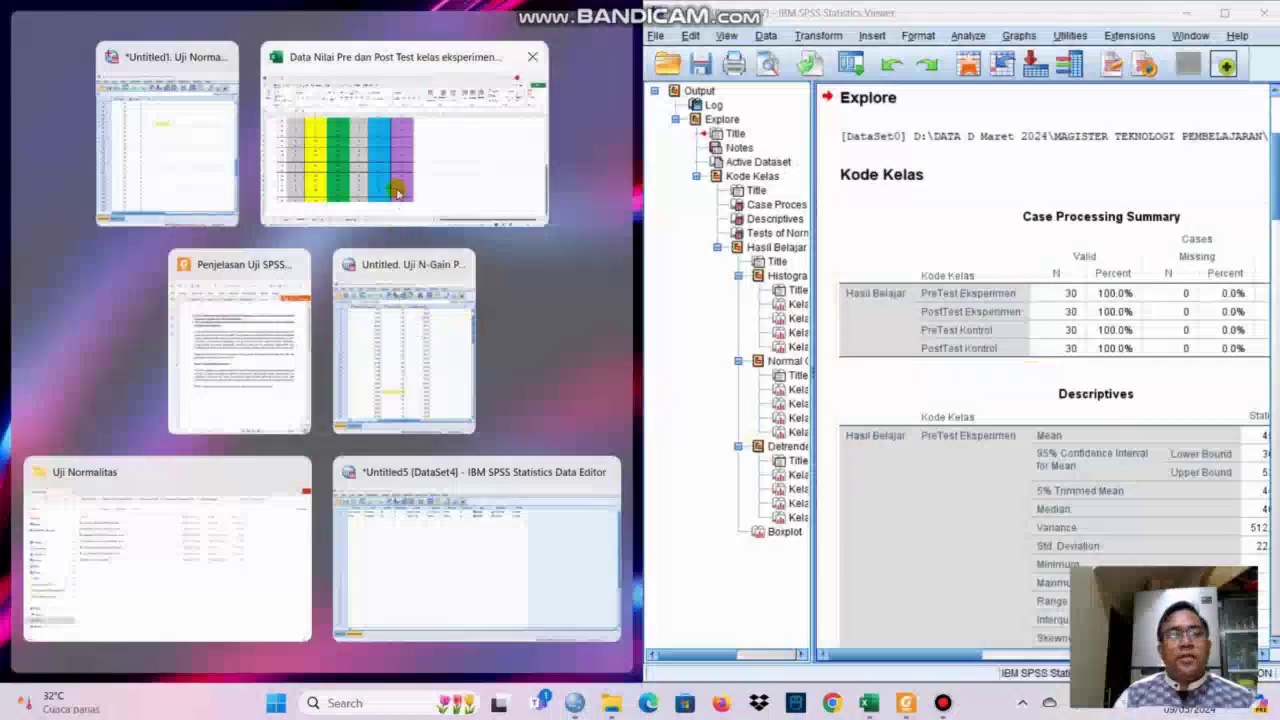
click(260, 350)
Compare the Tests of Normality table in the SPSS output, including its Shapiro-Wilk columns, with the one in the PDF.
scroll(285, 349, down, 10)
scroll(285, 349, down, 3)
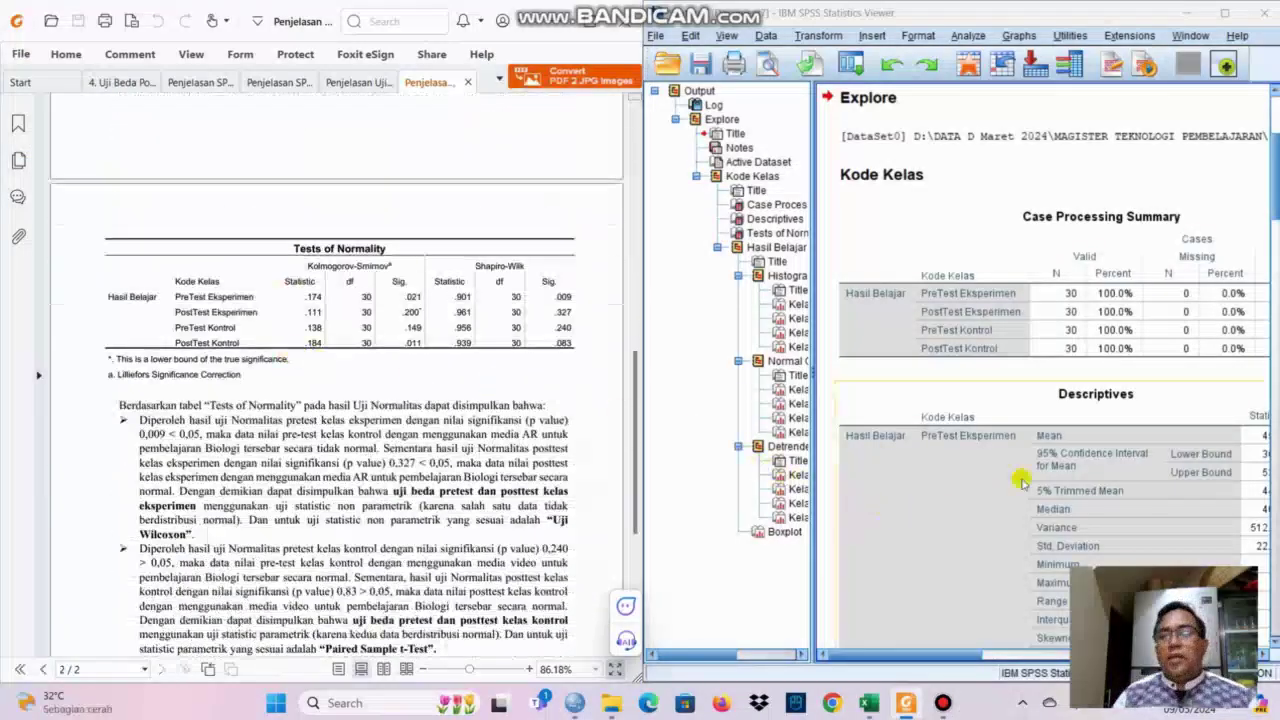
scroll(1075, 411, down, 15)
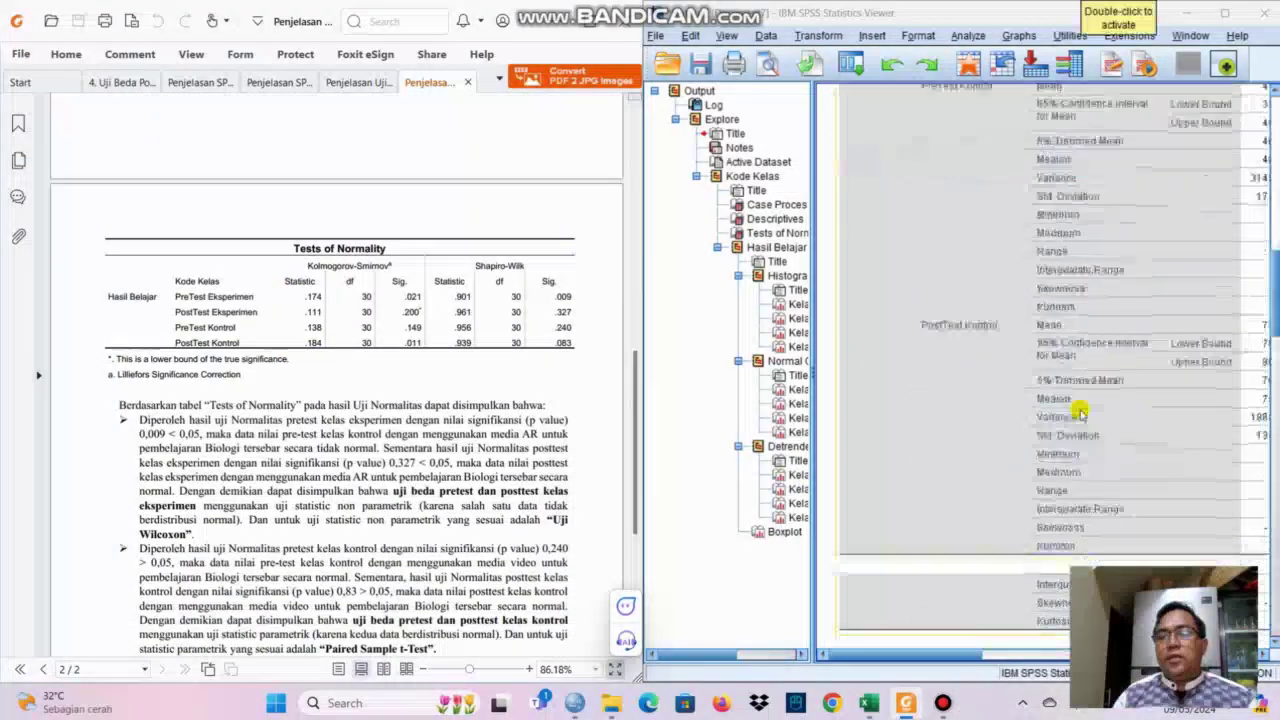
scroll(1078, 411, down, 5)
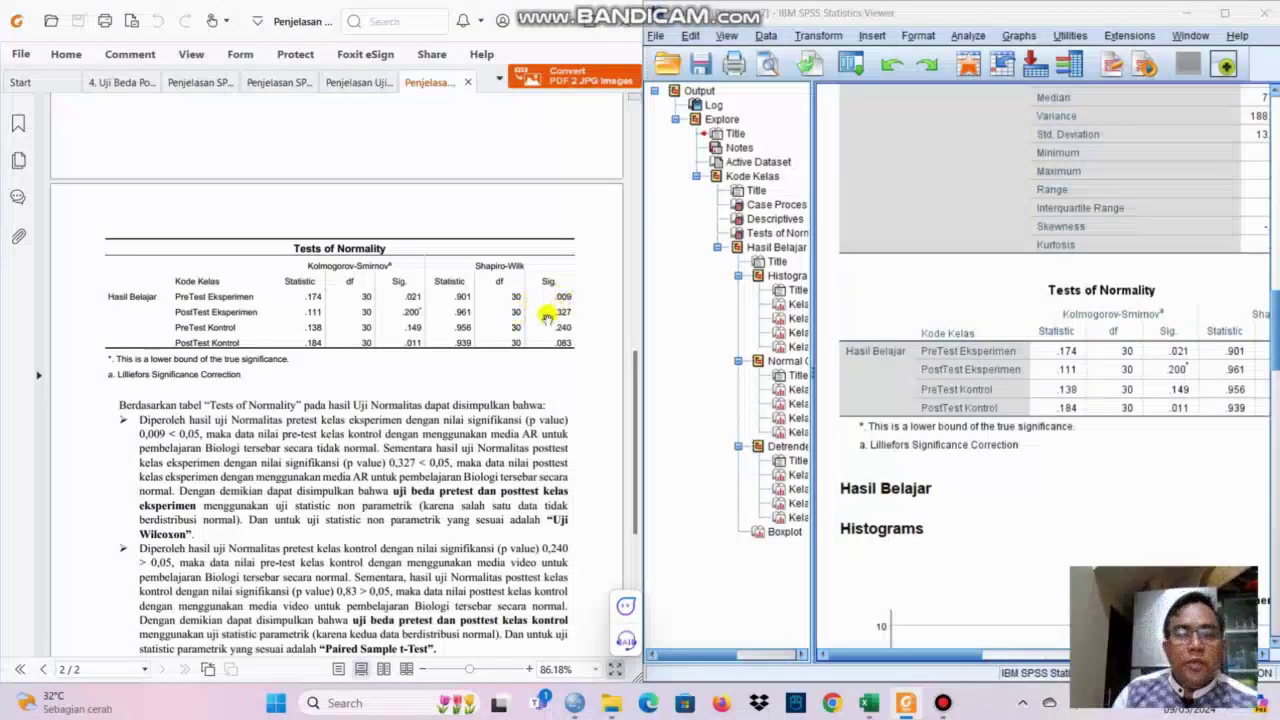
scroll(231, 443, down, 1)
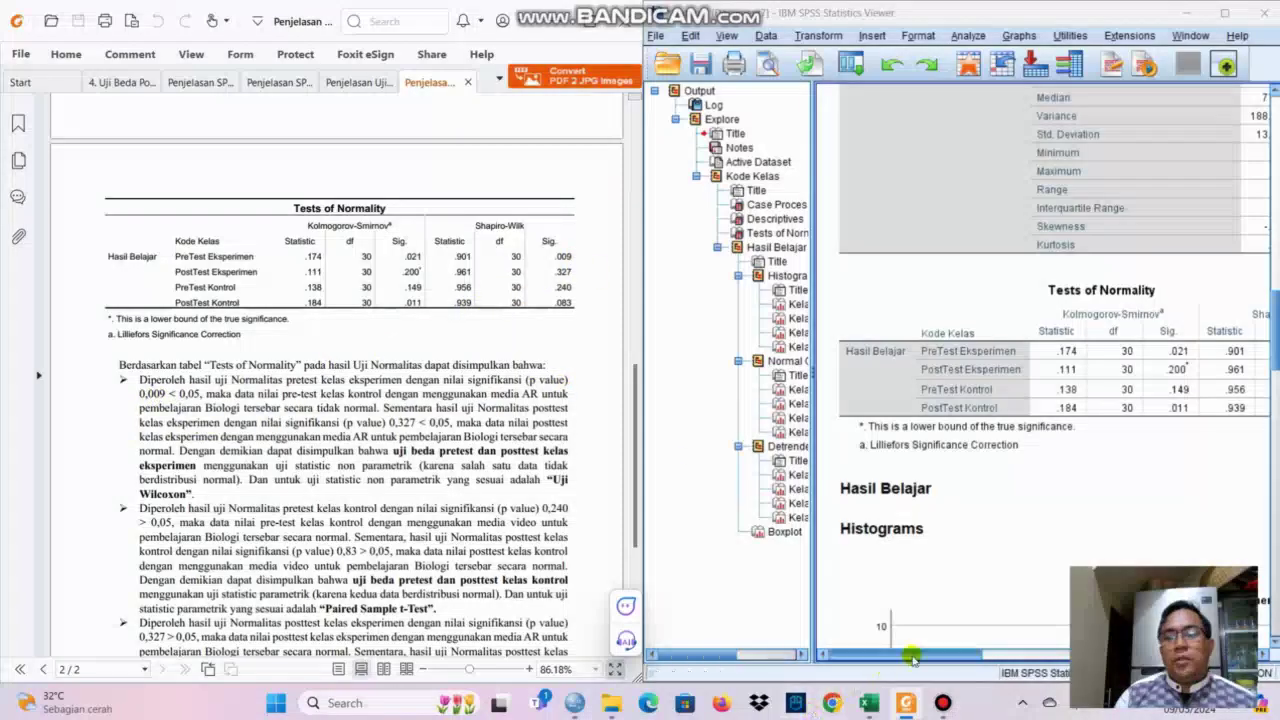
click(995, 652)
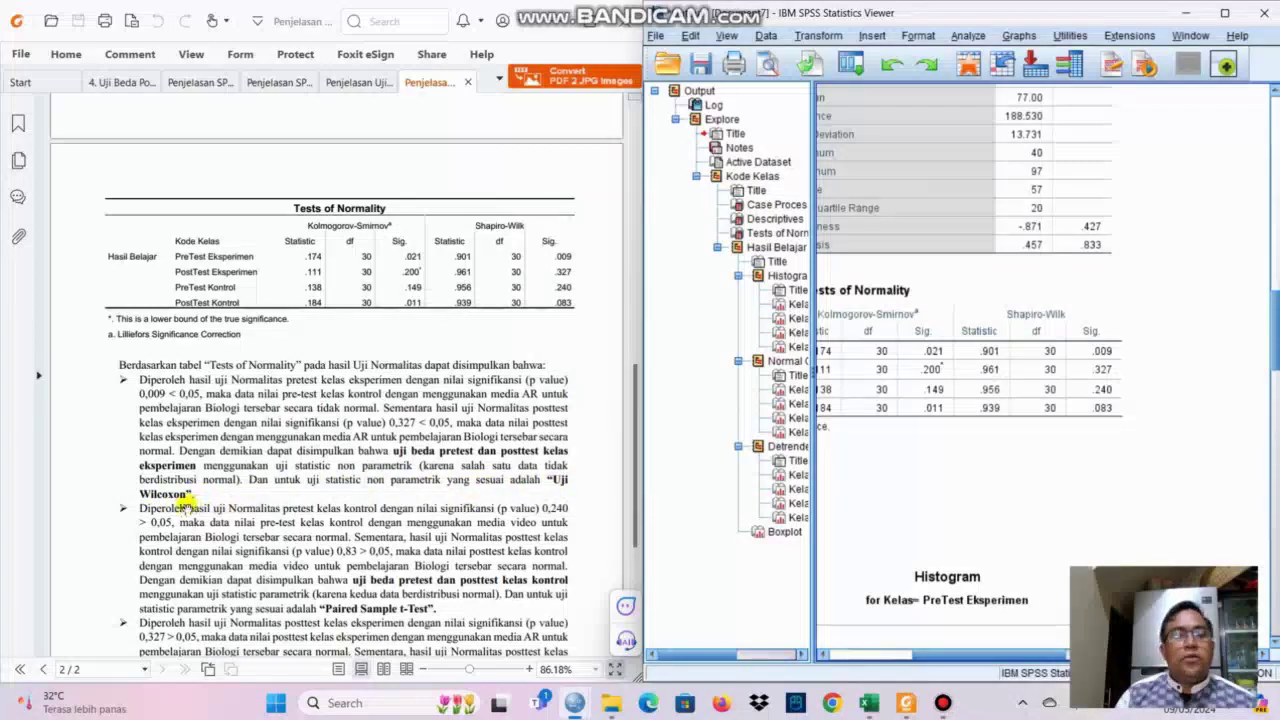
Read the PDF's conclusions under the Tests of Normality table about which difference test suits each pair of scores.
scroll(190, 505, down, 1)
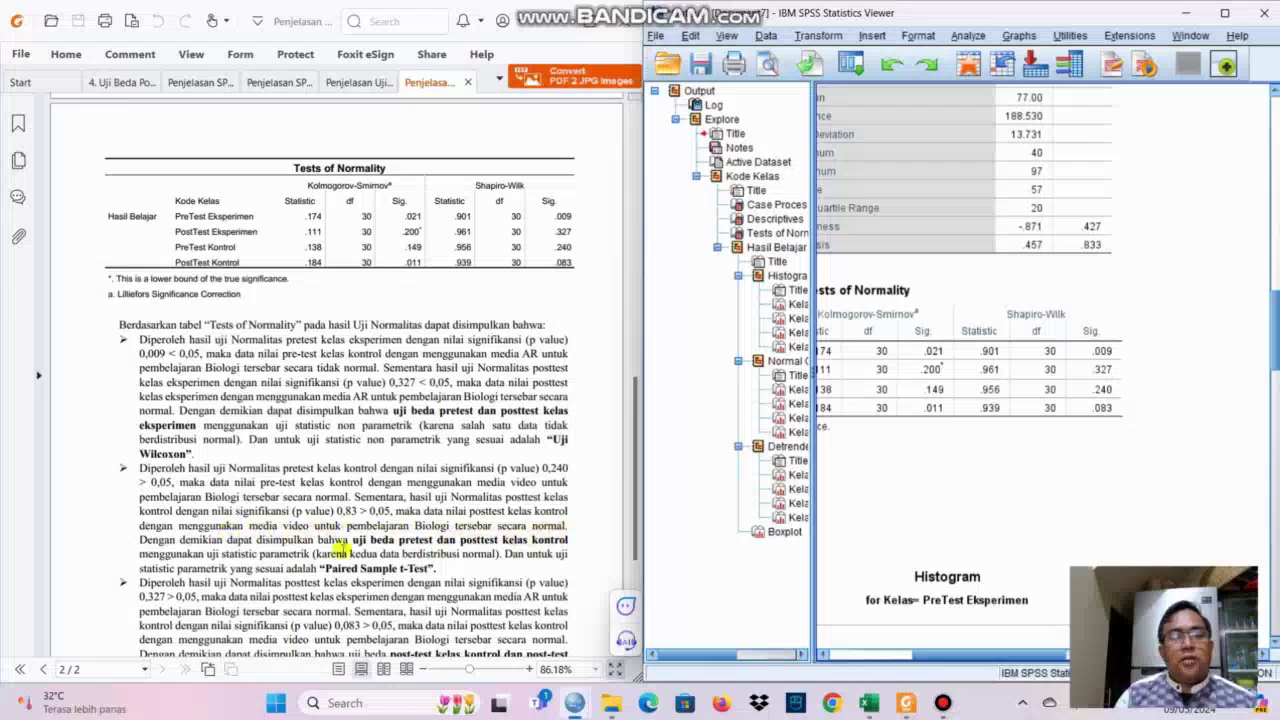
scroll(356, 543, down, 1)
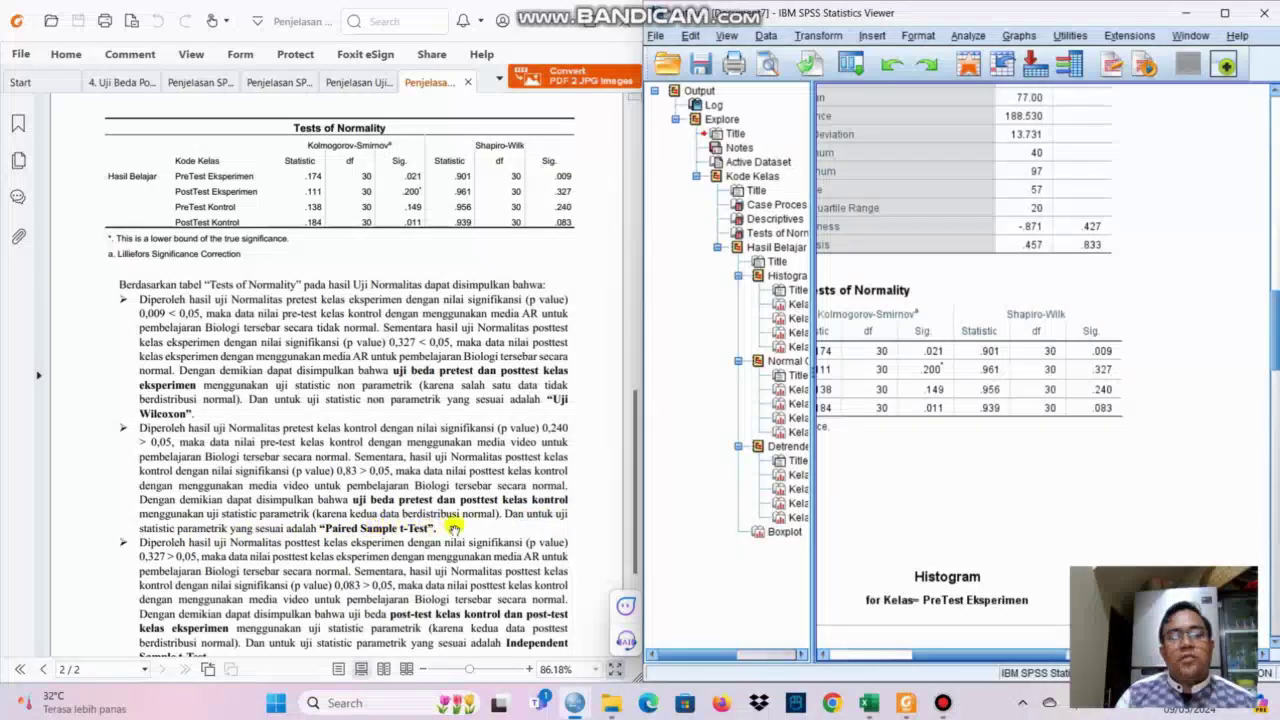
scroll(305, 610, down, 1)
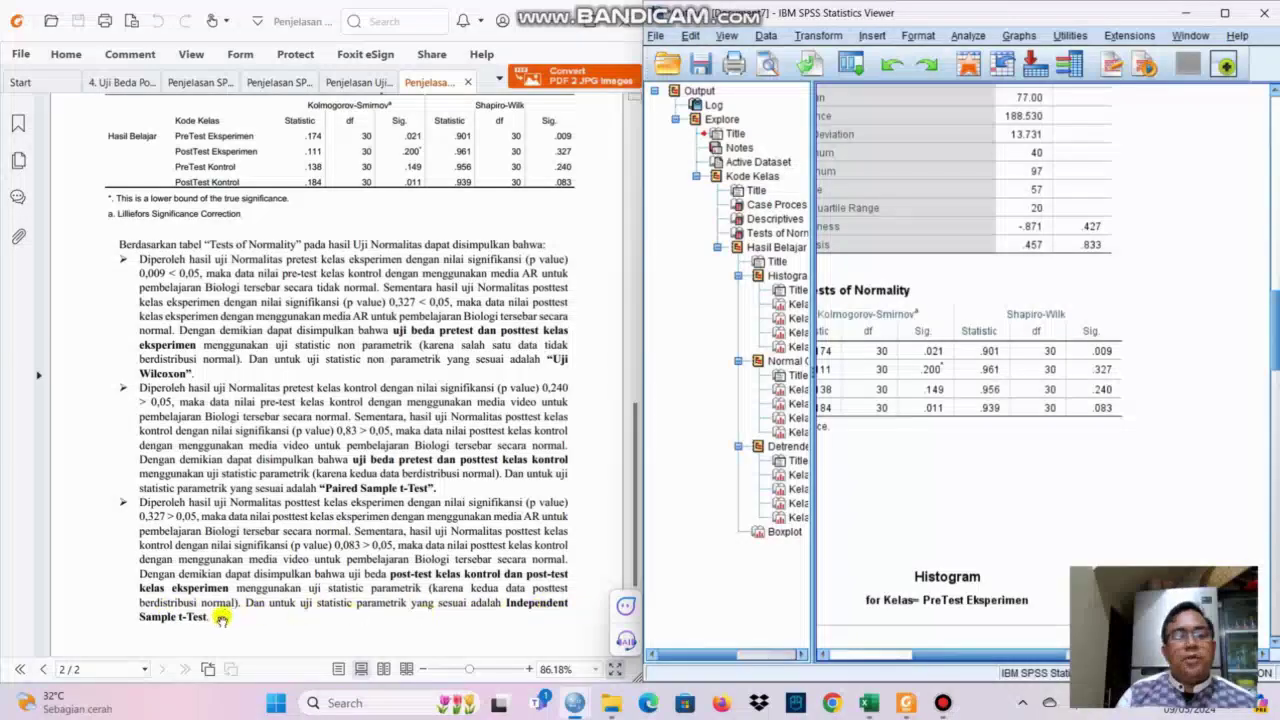
scroll(409, 583, down, 2)
scroll(409, 583, up, 3)
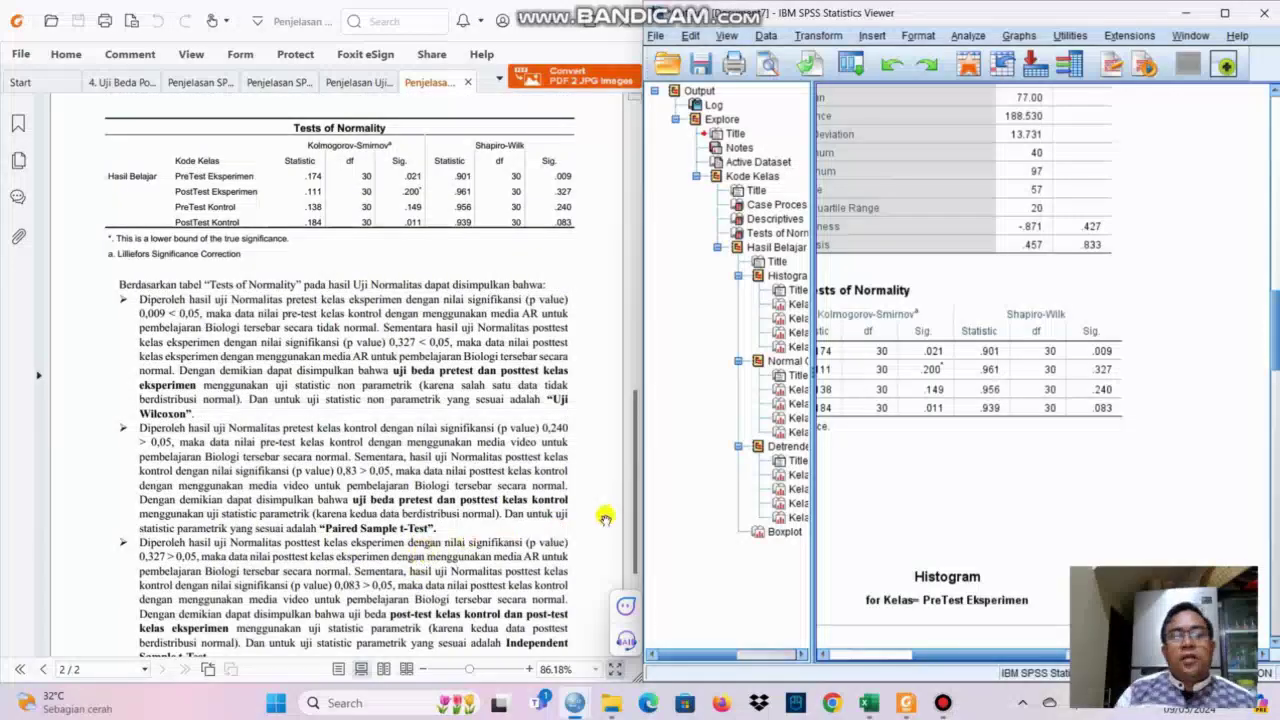
mouse_move(638, 482)
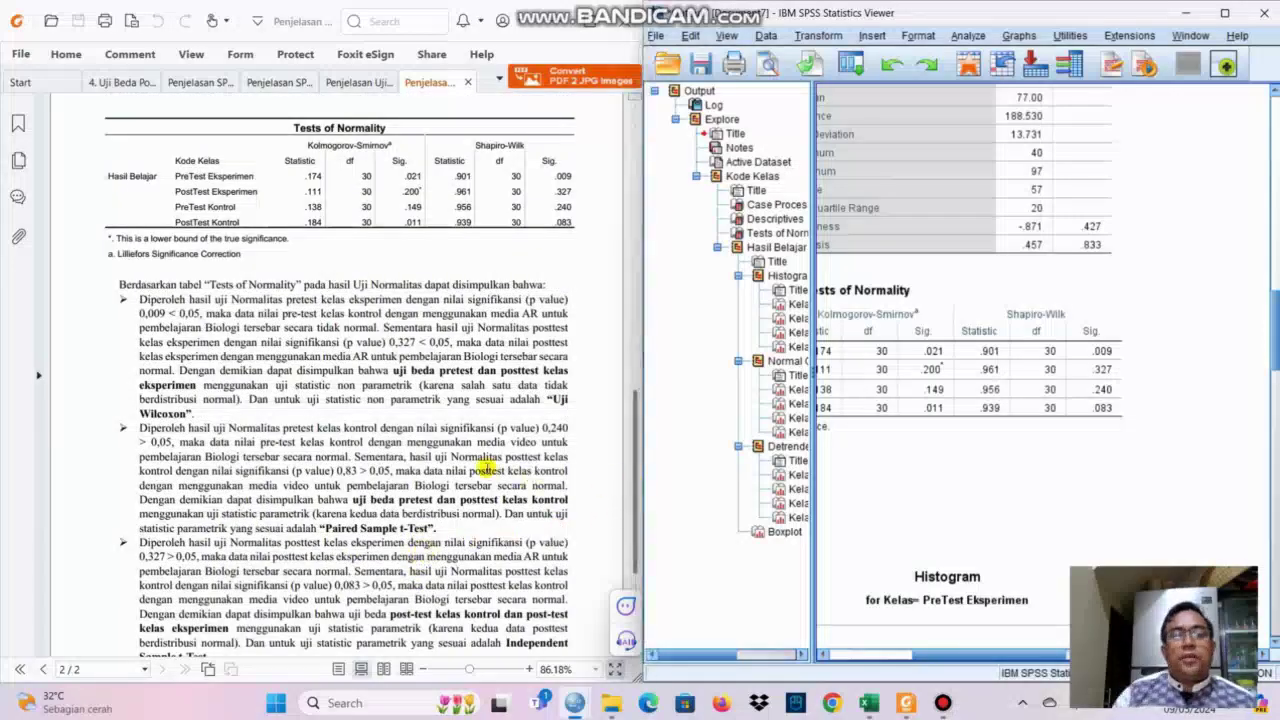
scroll(494, 456, up, 2)
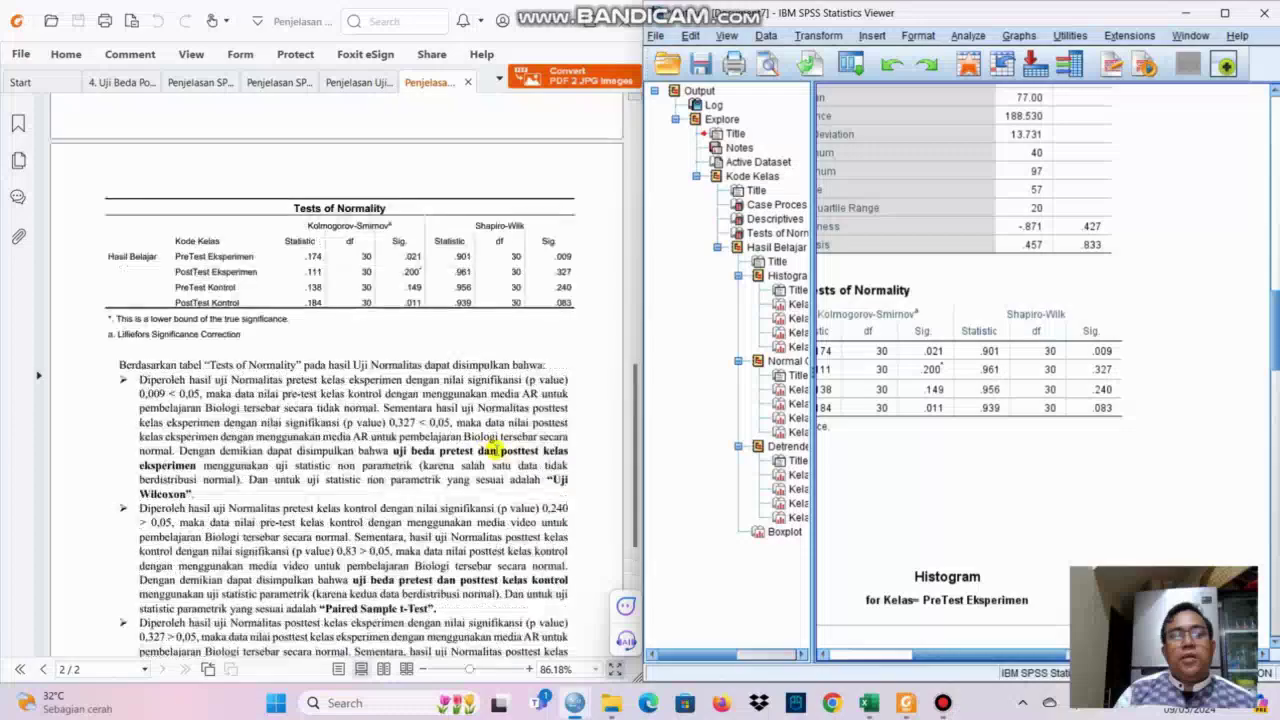
scroll(494, 450, up, 5)
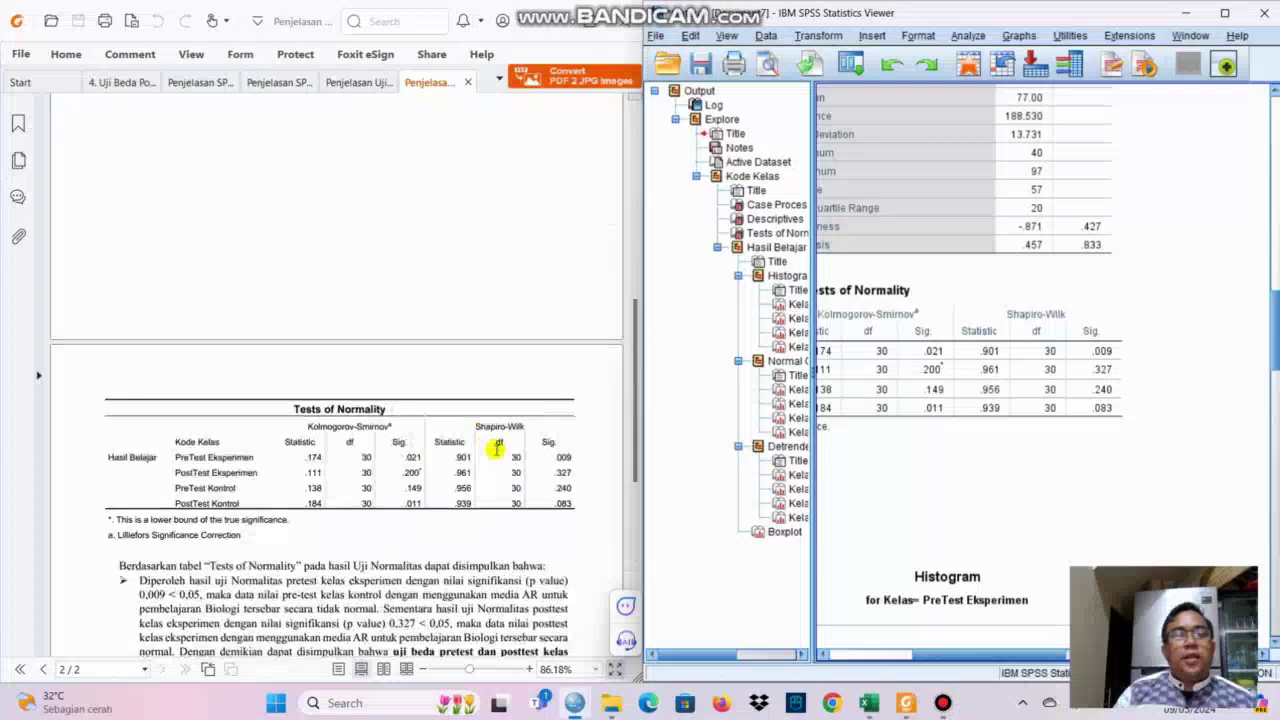
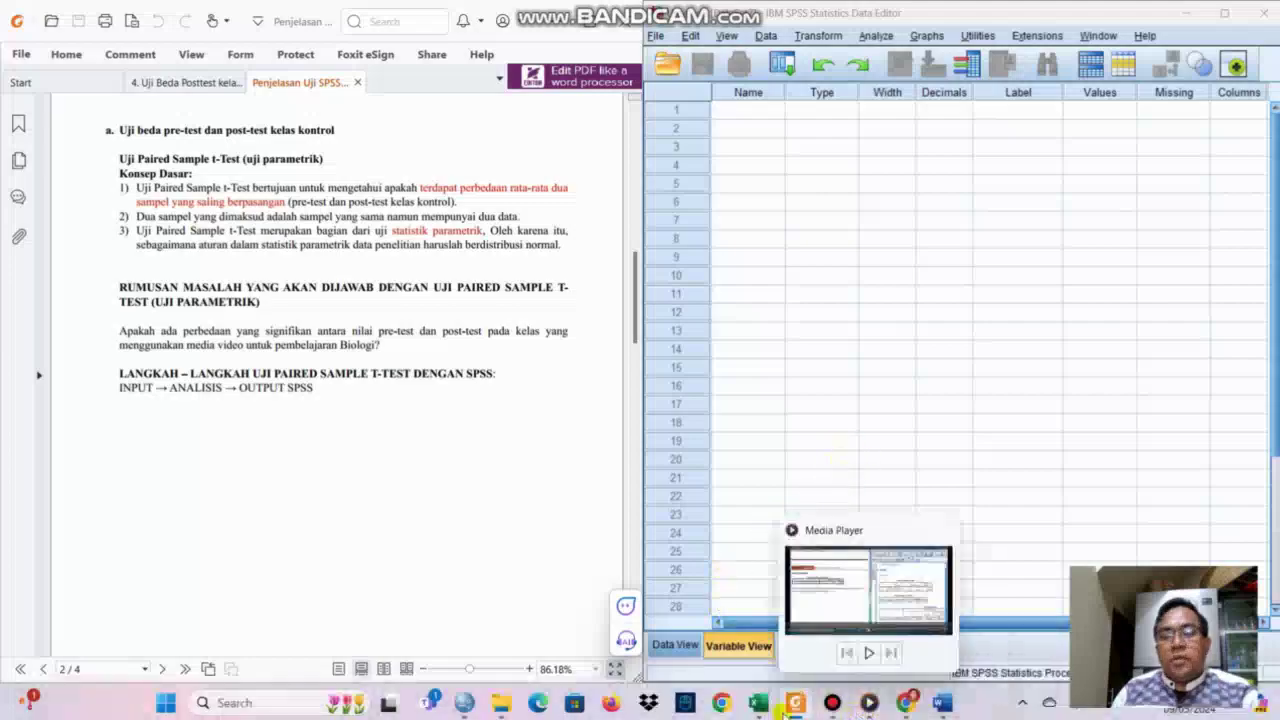
Bring up the Excel score workbook beside the empty SPSS data set's variable definitions.
click(760, 705)
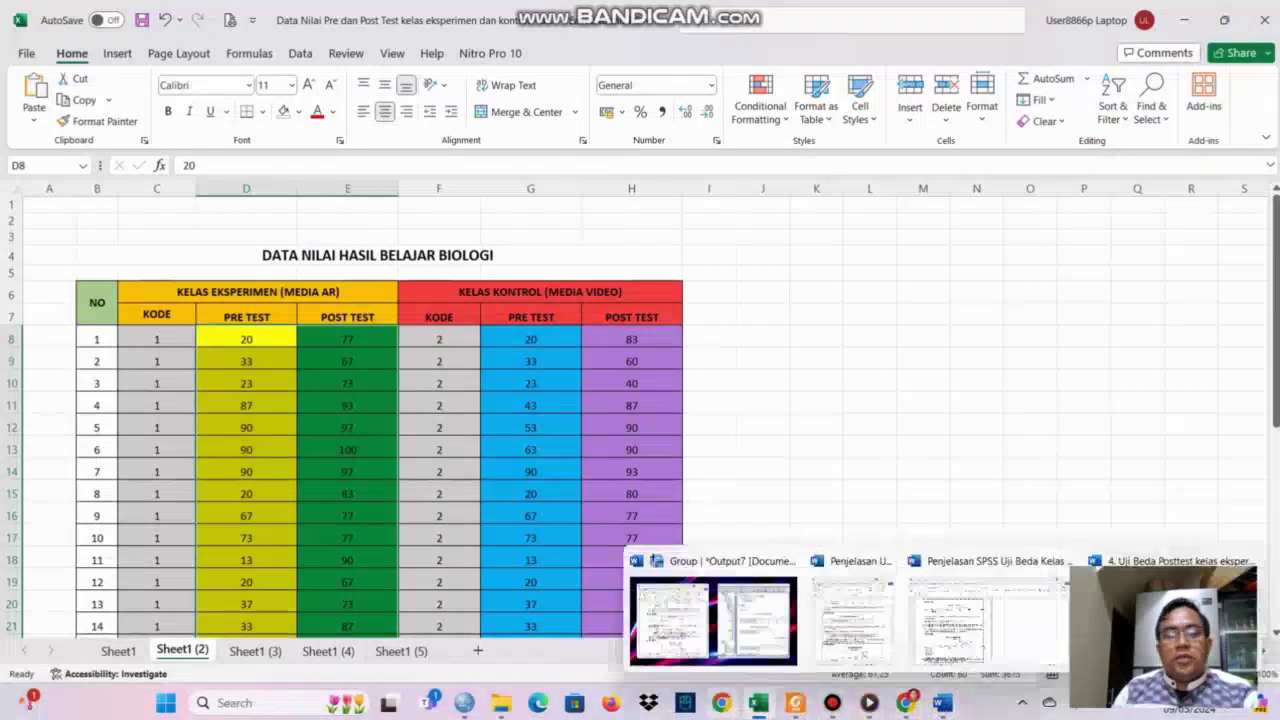
mouse_move(462, 703)
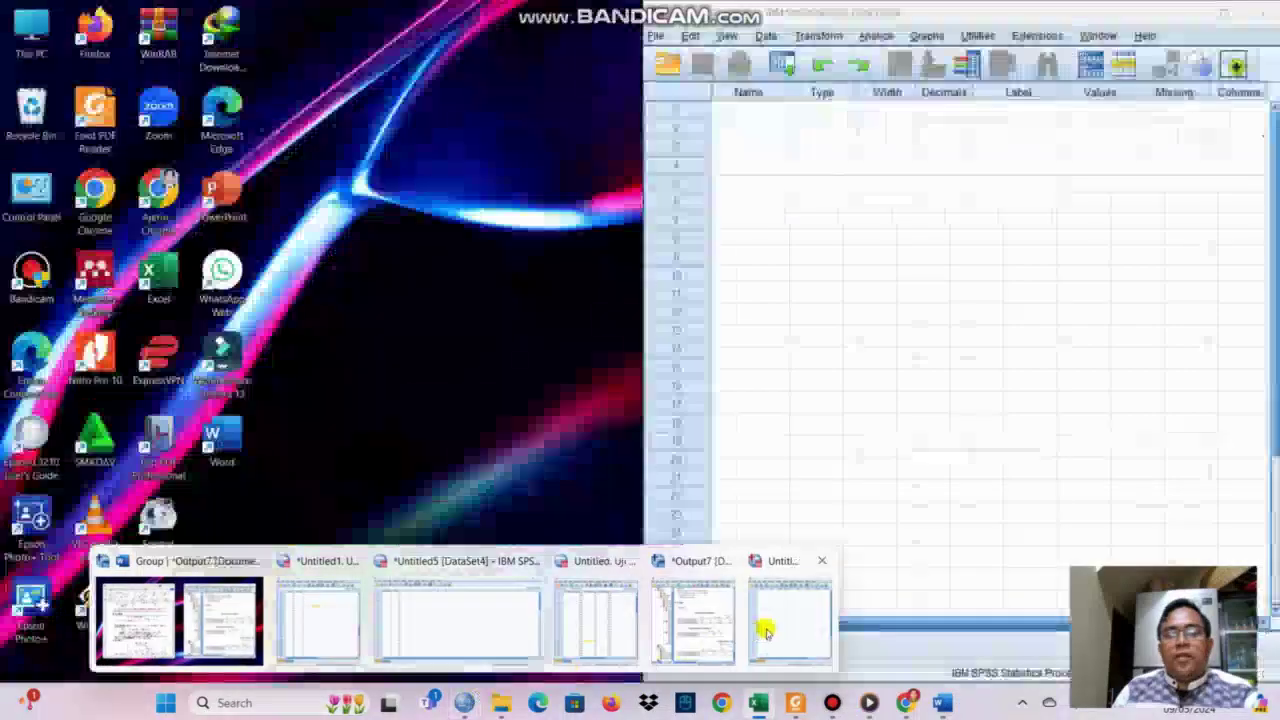
click(765, 625)
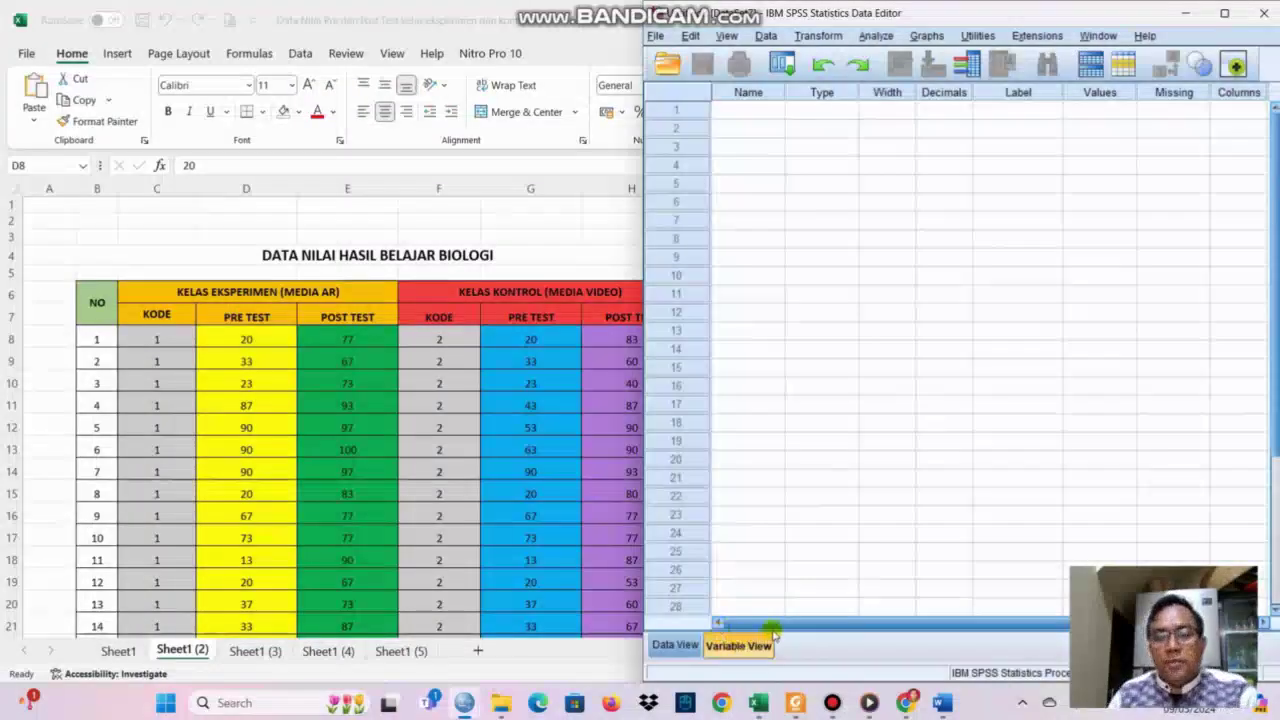
Define two variables named Pre and Post in the empty data set.
click(754, 112)
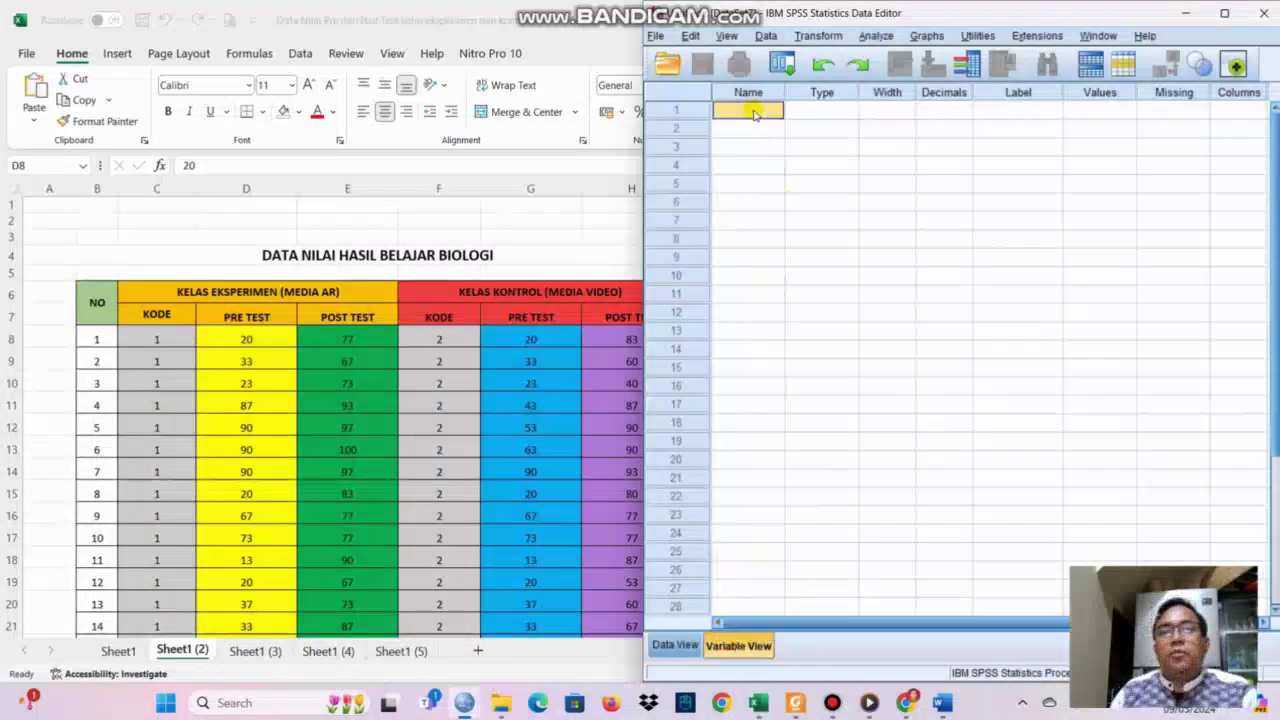
text(P)
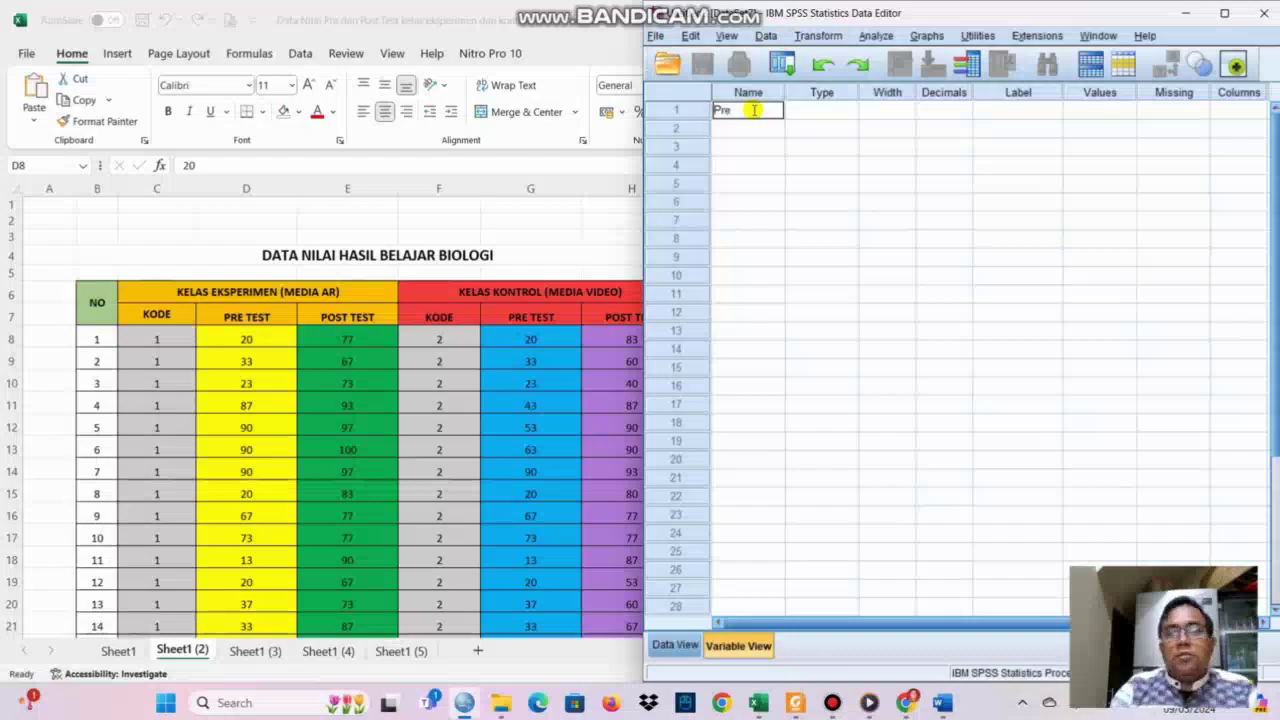
text(re)
key(Return)
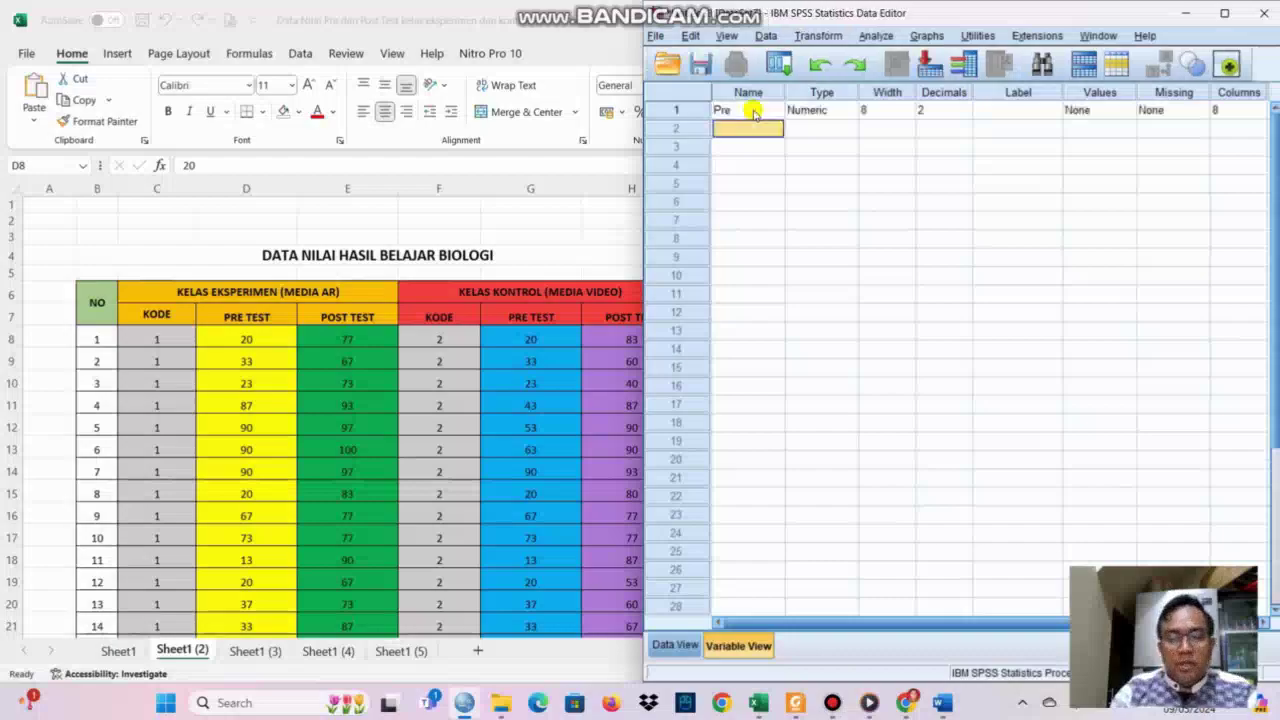
text(P)
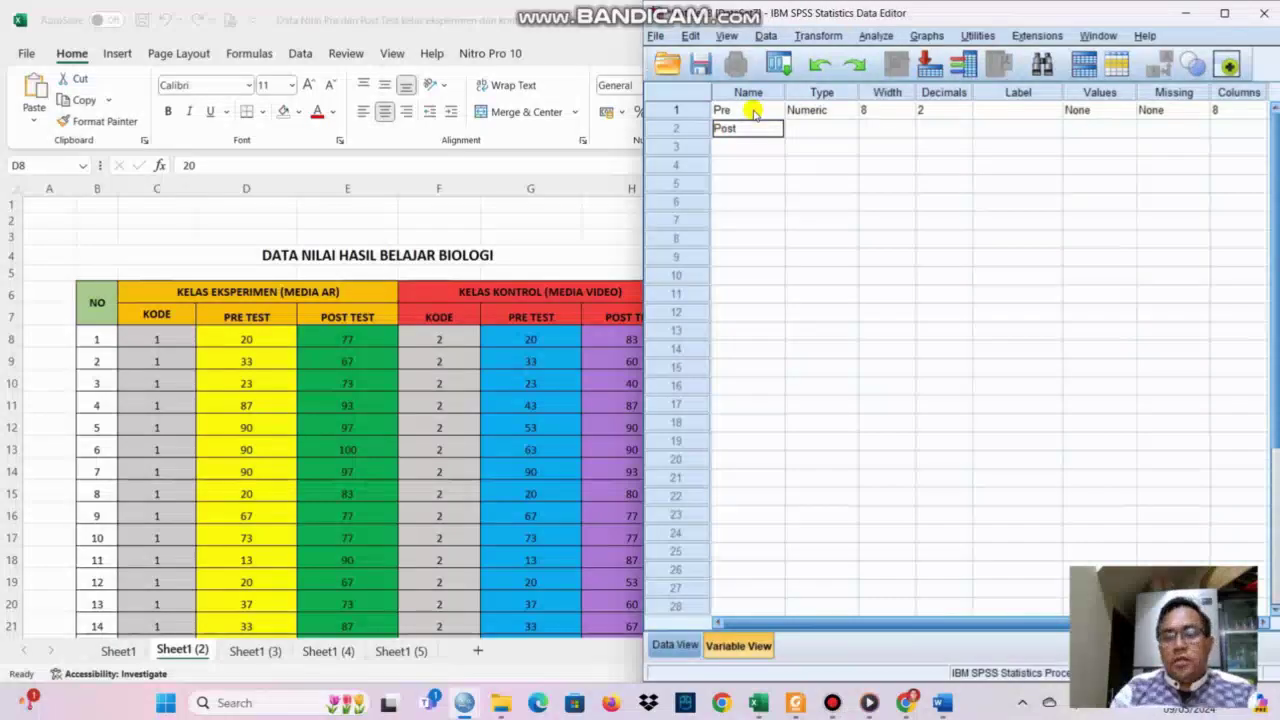
text(ost)
key(Return)
Set the decimals of both the Pre and Post variables to 0.
click(945, 110)
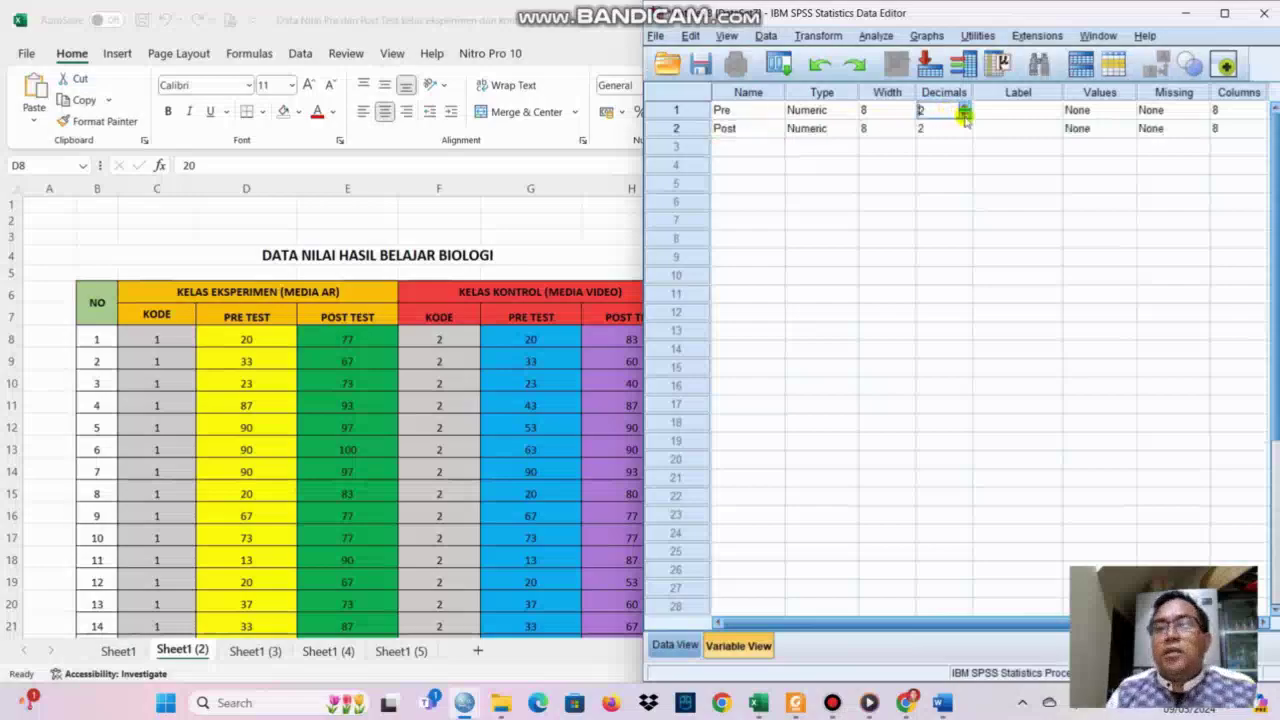
click(950, 128)
click(964, 133)
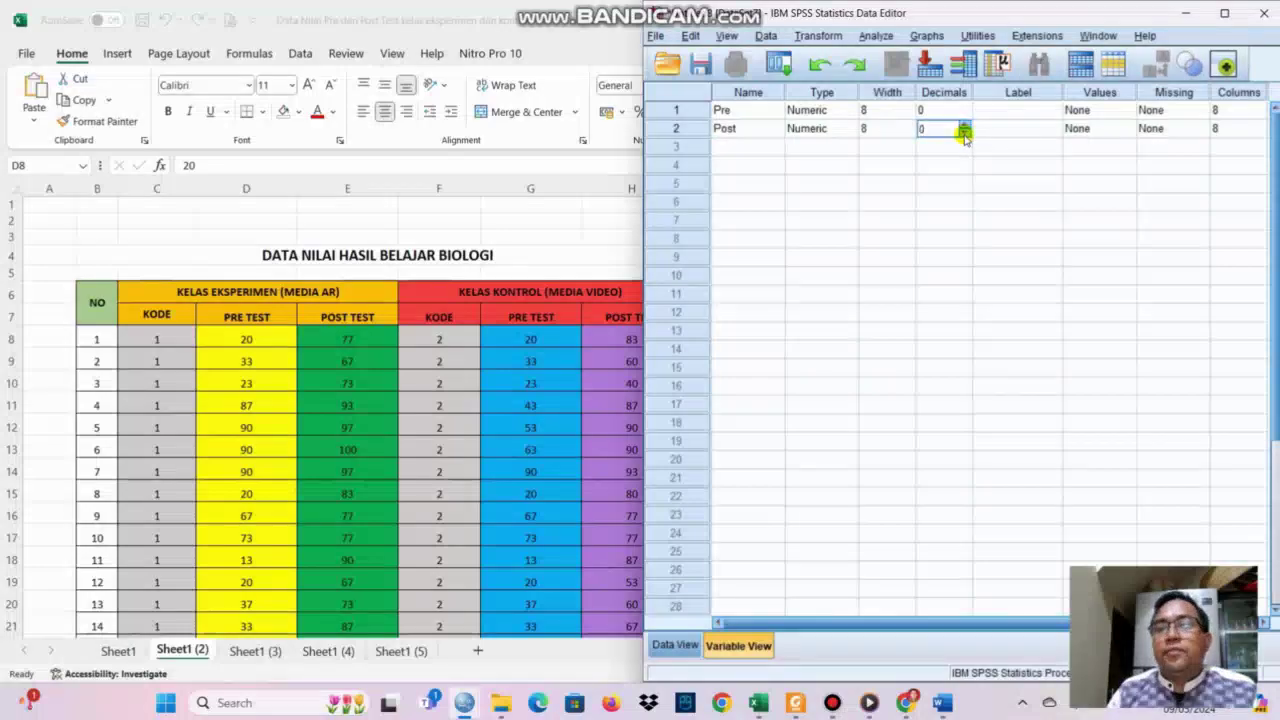
Label the Pre variable "Pre Test Kelas Kontrol" and the Post variable "Post Test Kelas Kontrol".
click(1008, 112)
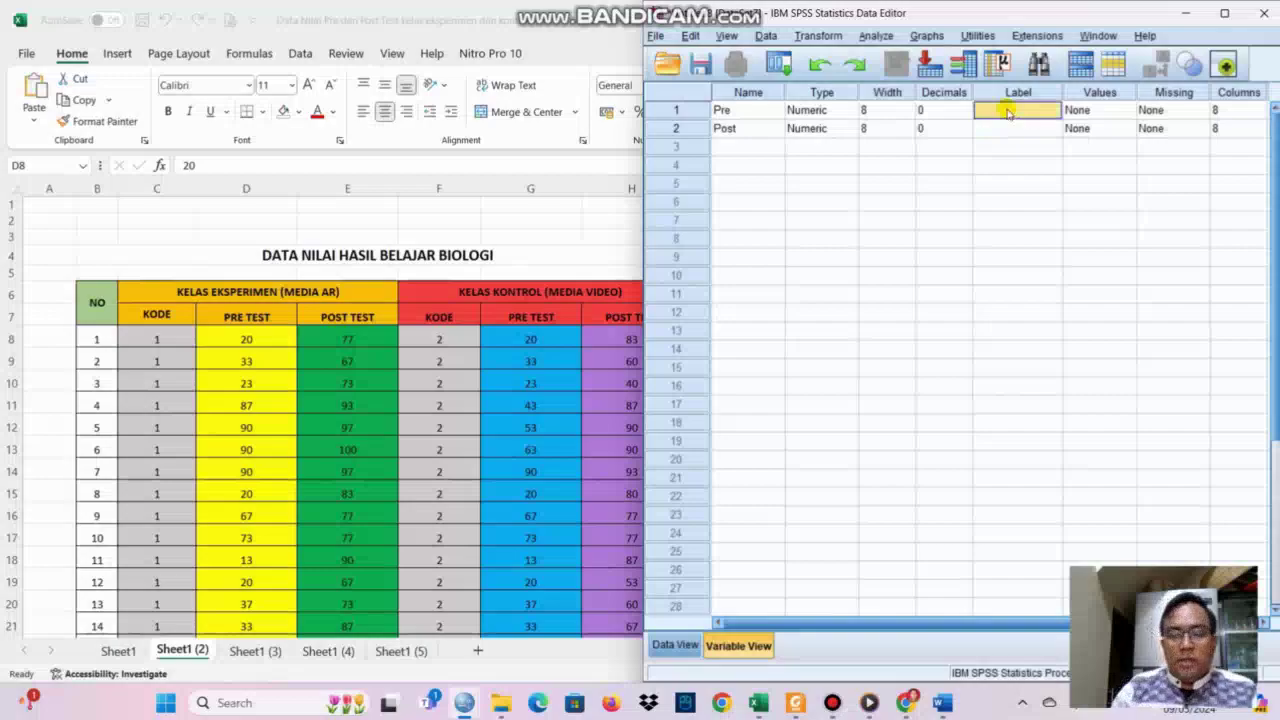
text(Pre Test Kelas)
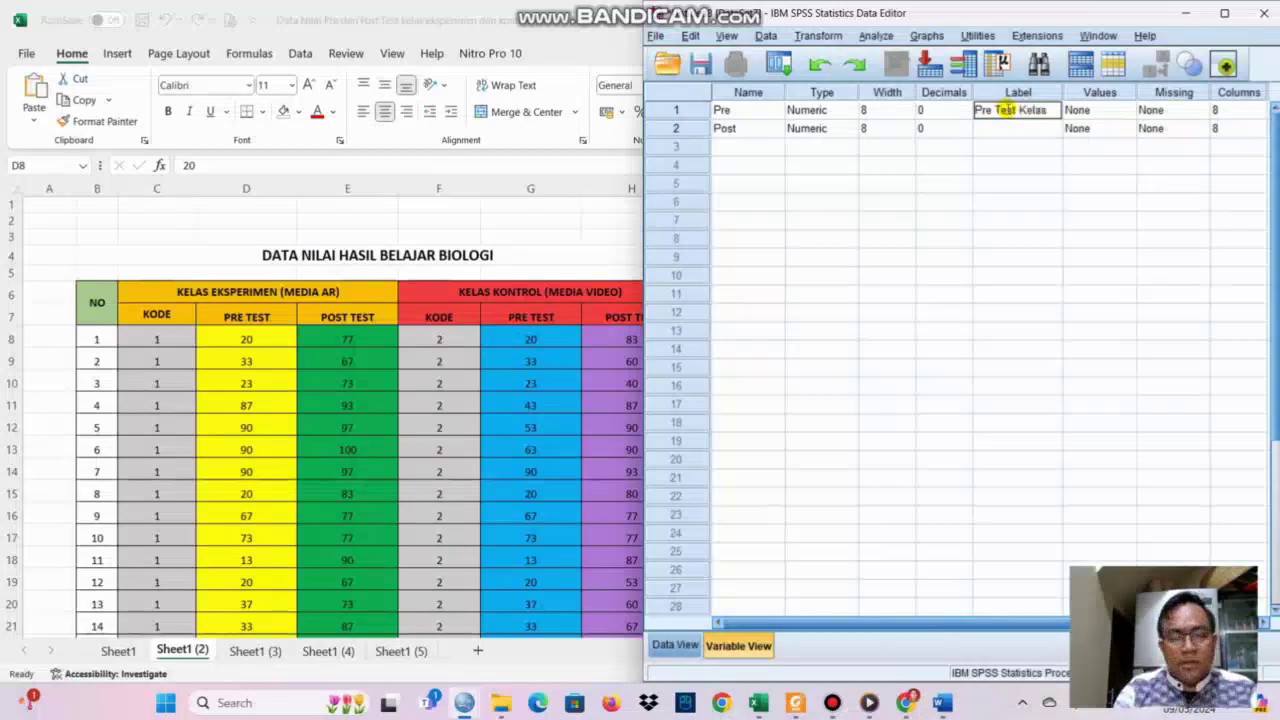
text( Kontrol)
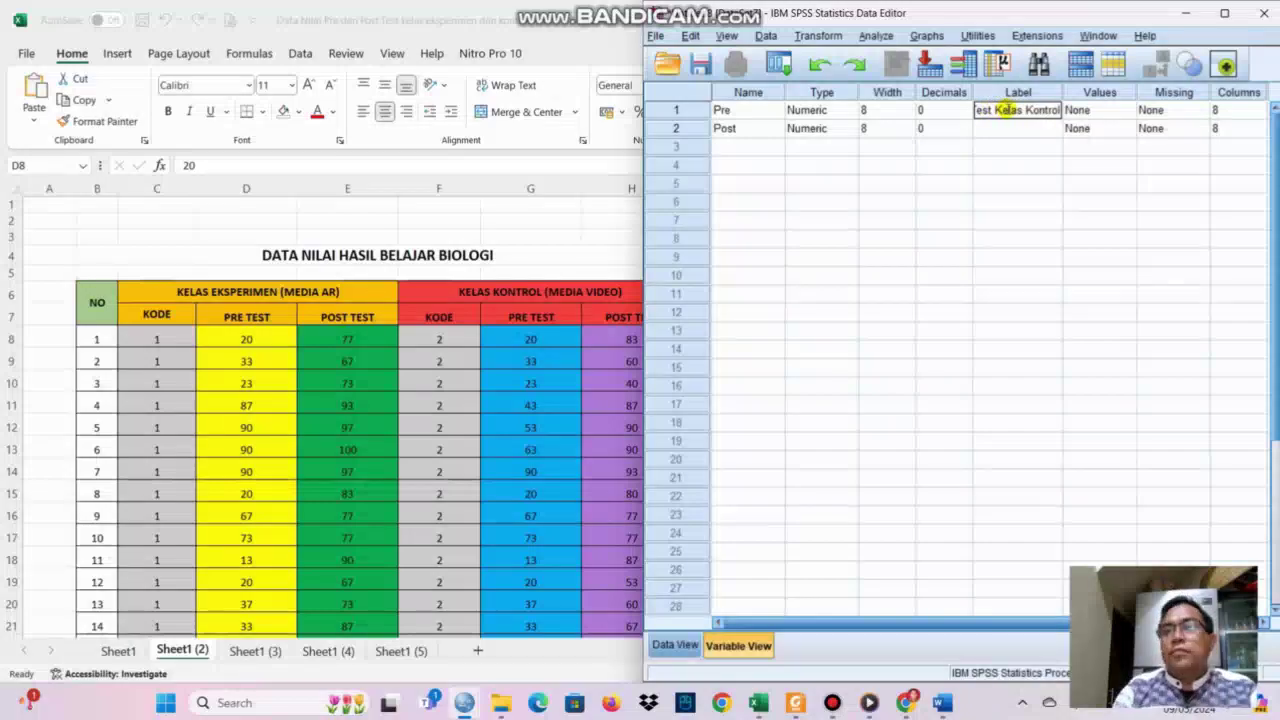
key(Return)
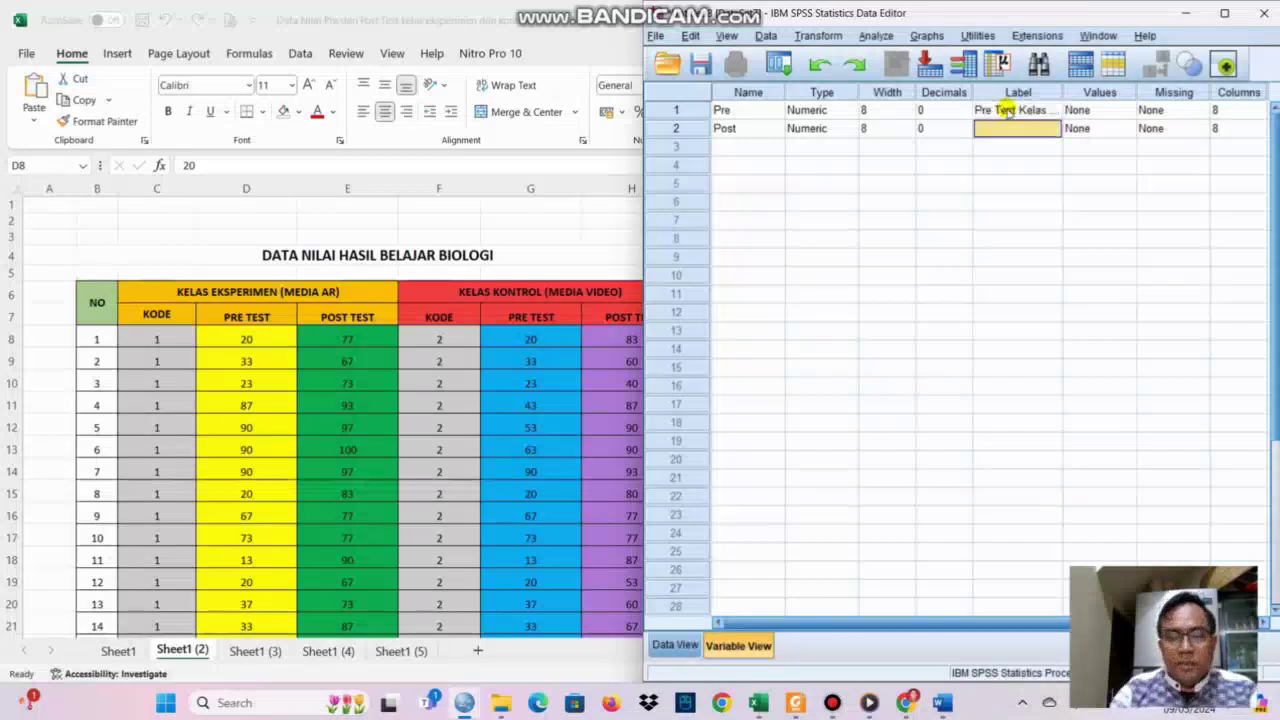
text(Post Test)
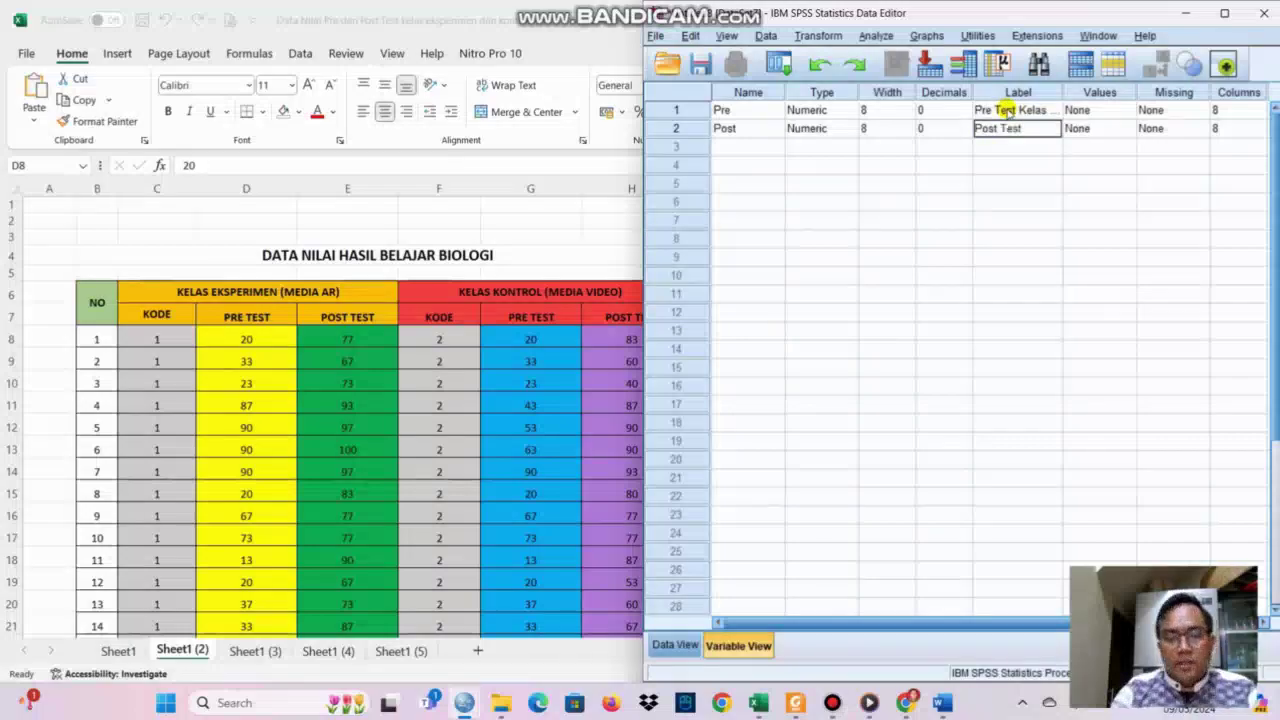
text( Kelas Kontrol)
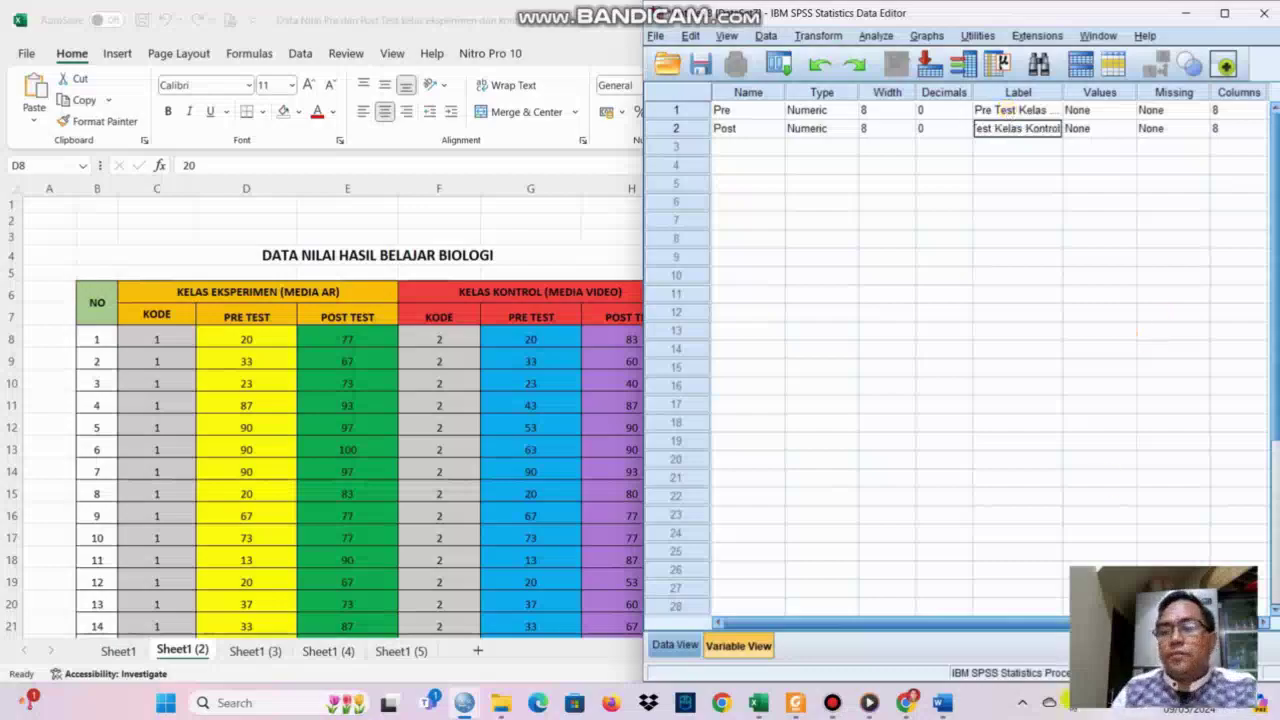
Show the empty case grid for Pre and Post, and switch to the Excel workbook with the biology scores.
drag(894, 623, 946, 640)
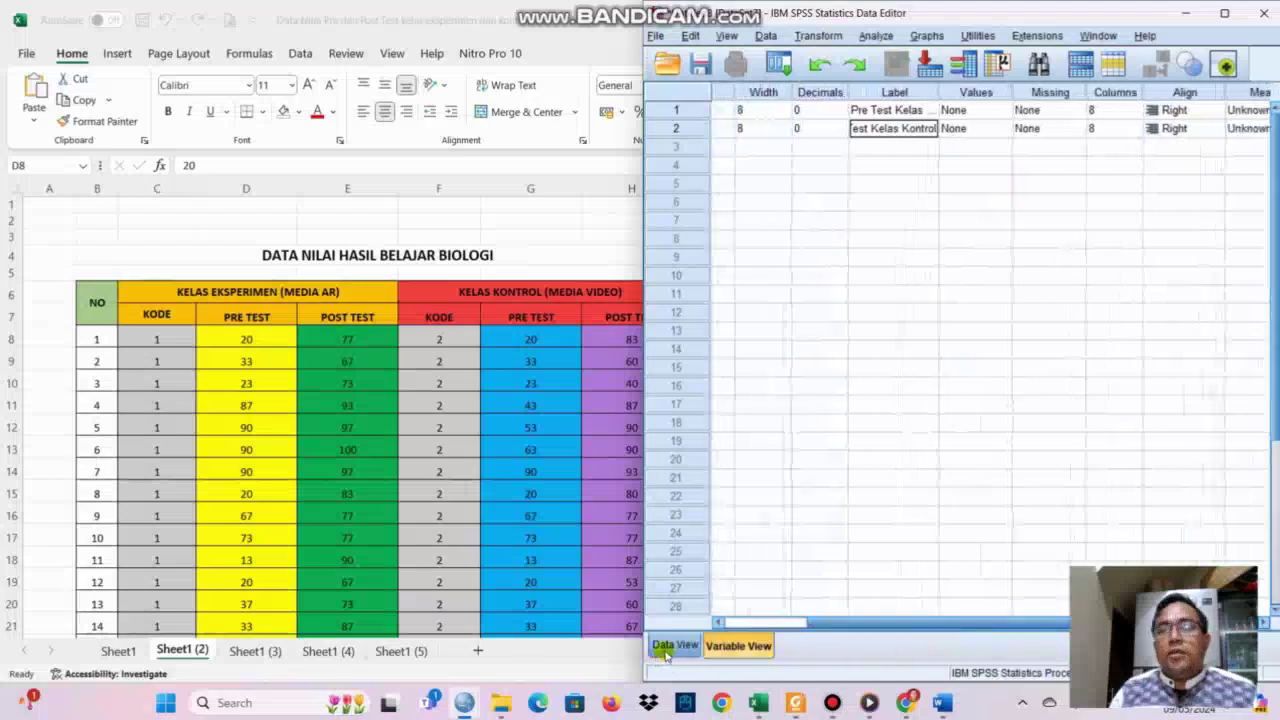
click(672, 646)
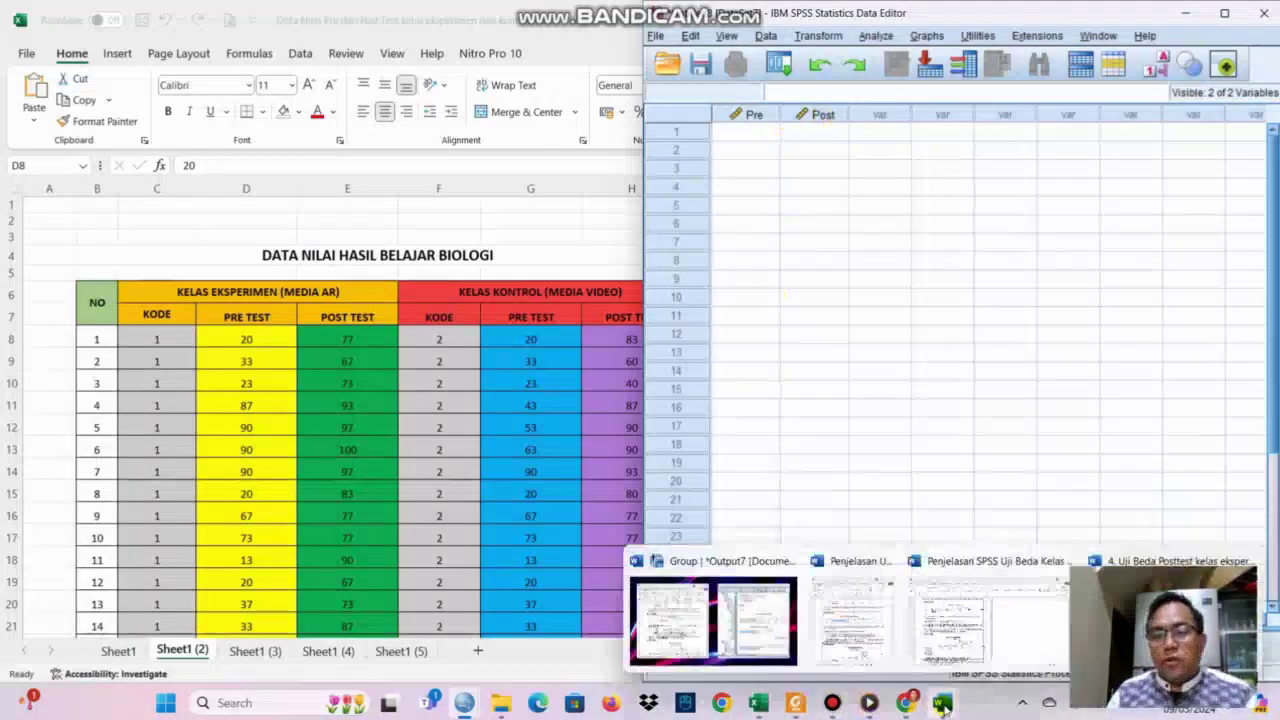
click(758, 703)
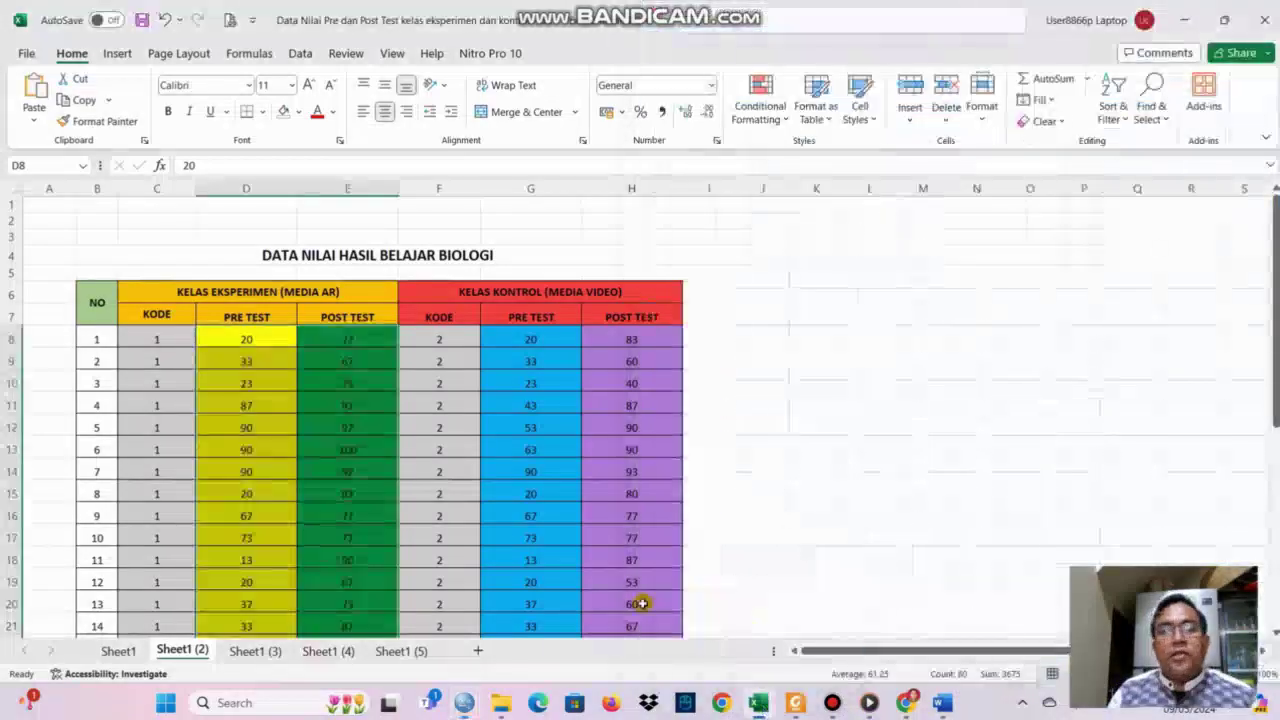
Copy the control class pre-test and post-test scores in G8:H37 and paste them into the Pre and Post columns in SPSS.
drag(529, 338, 647, 612)
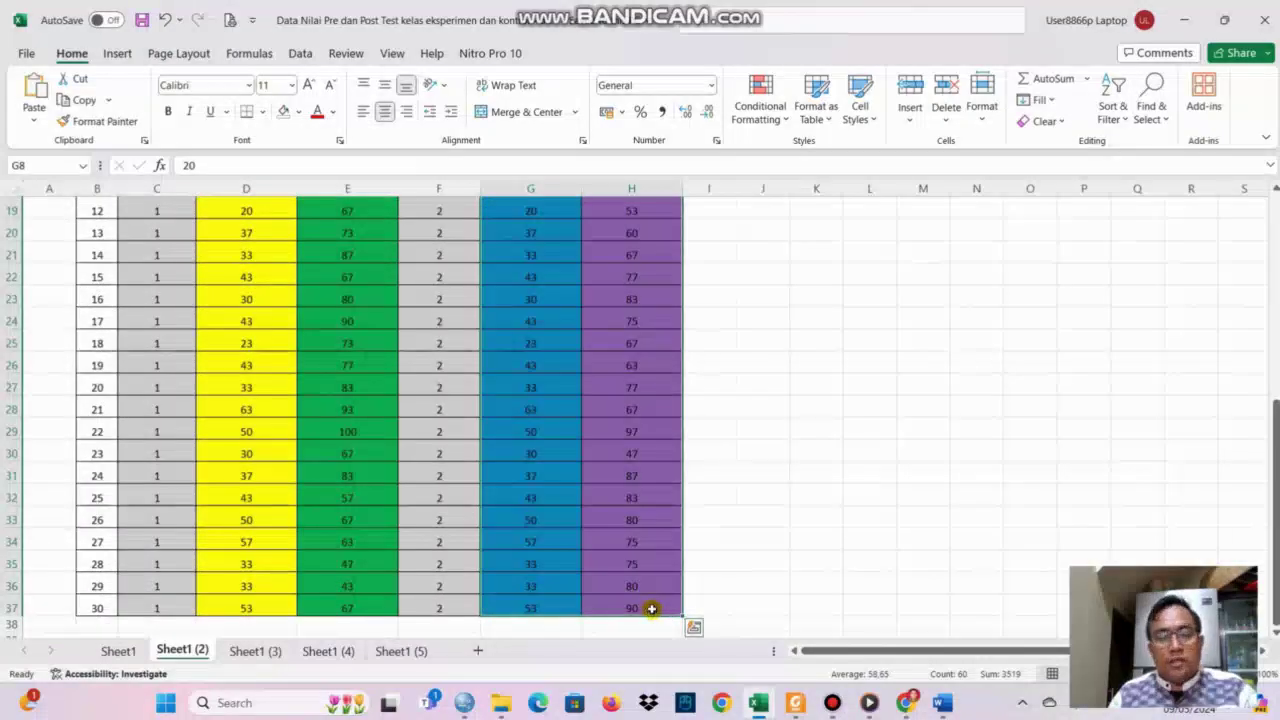
key(ctrl+c)
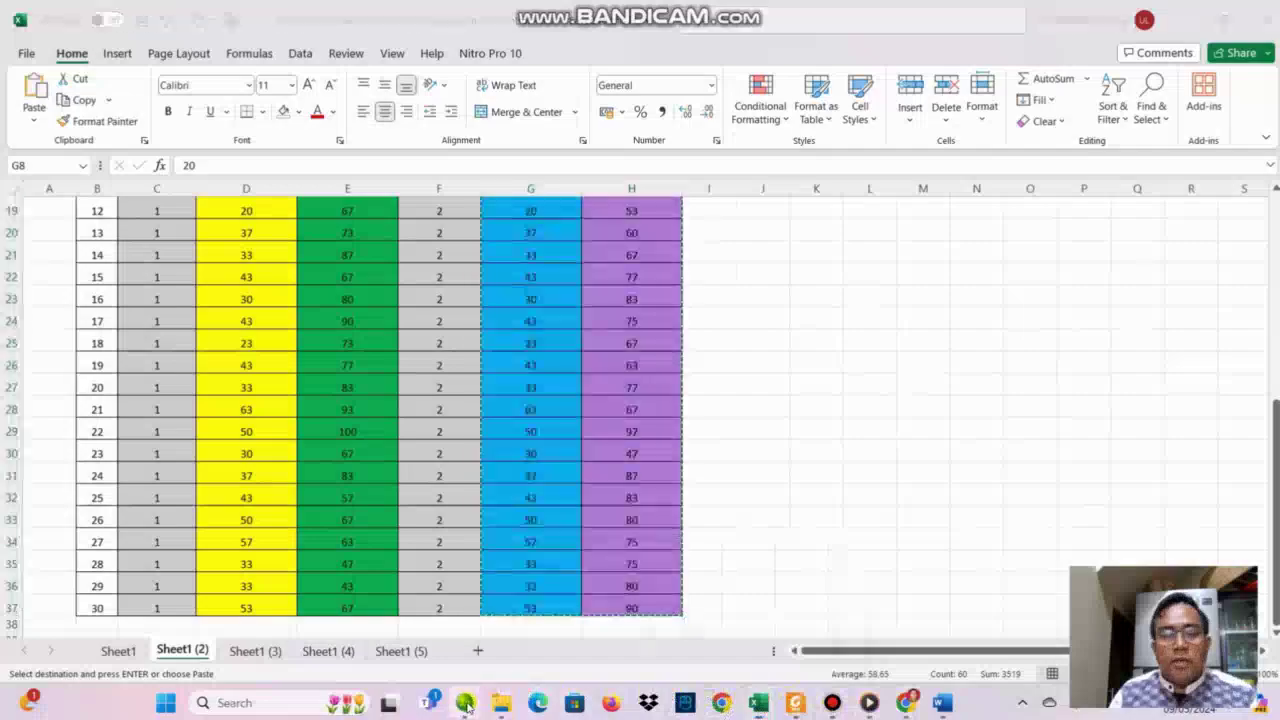
mouse_move(464, 703)
click(792, 634)
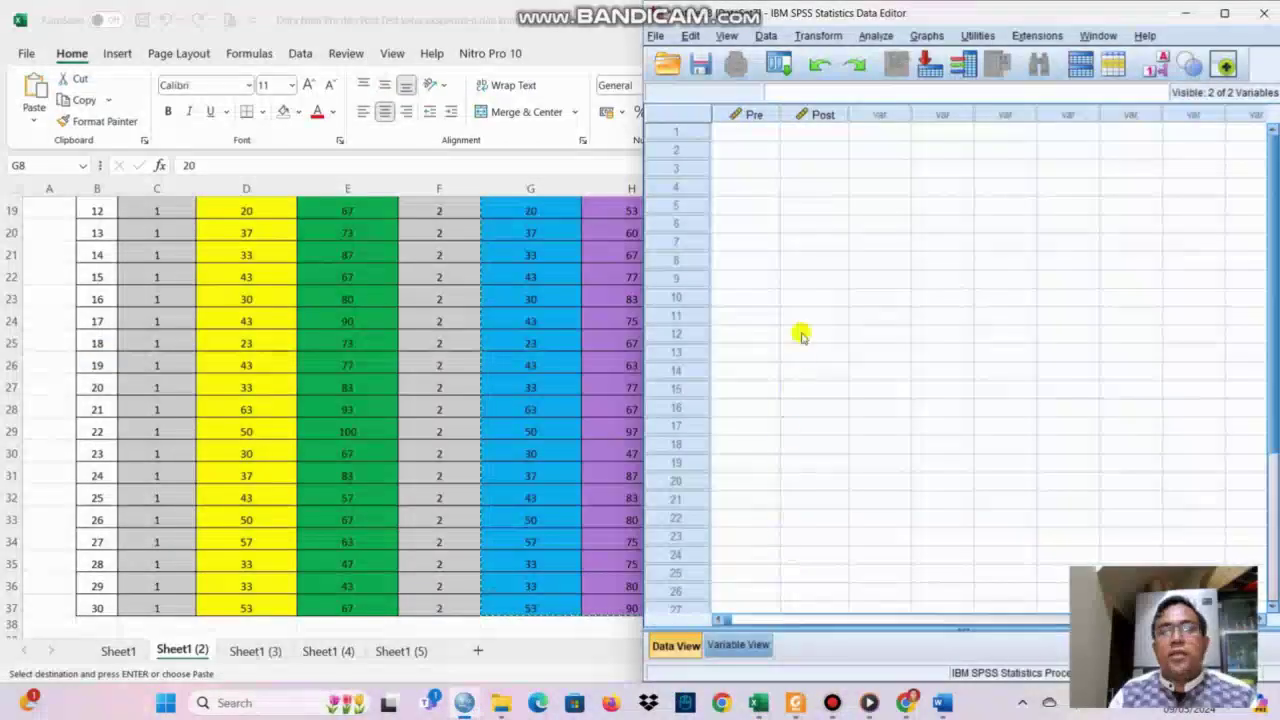
click(751, 136)
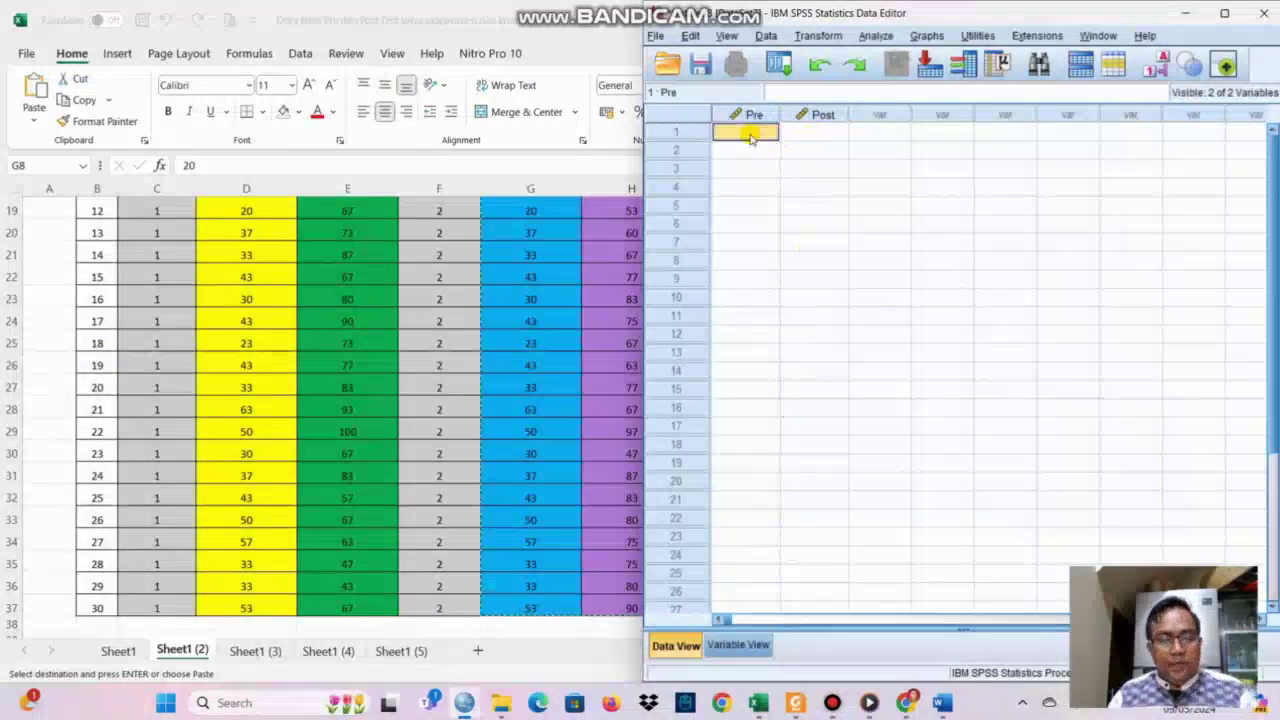
key(ctrl+v)
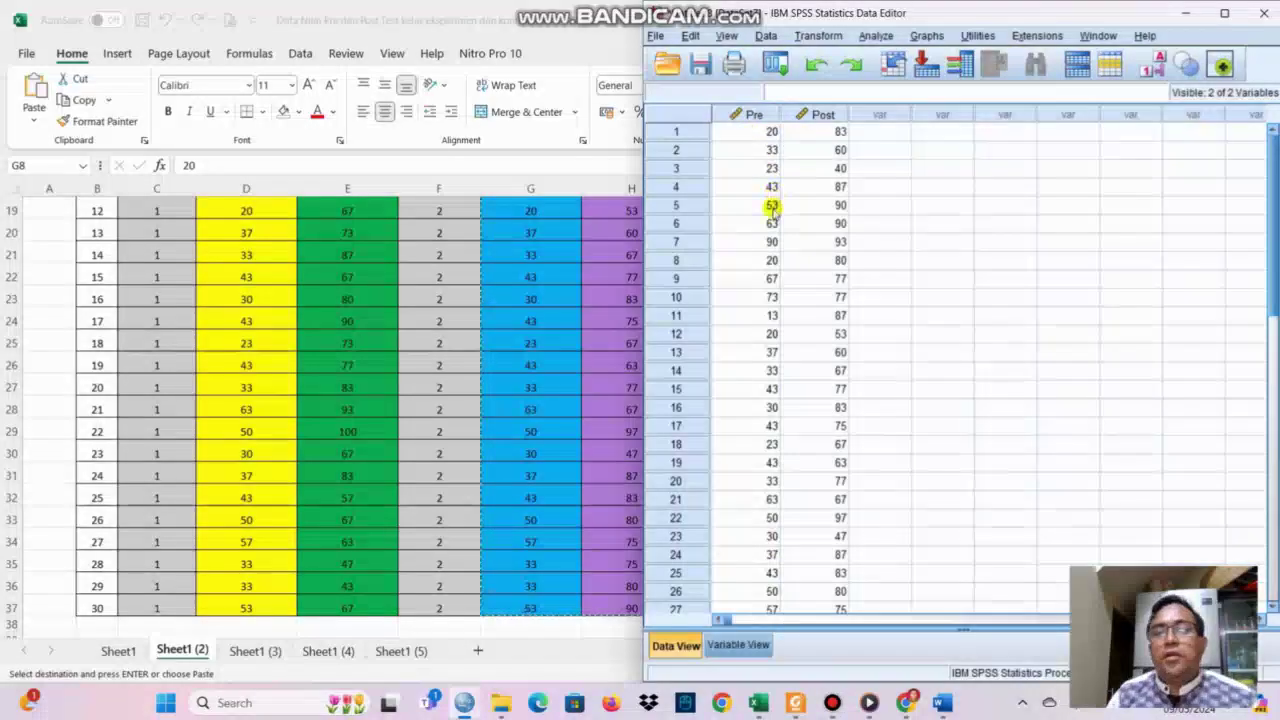
scroll(771, 223, down, 3)
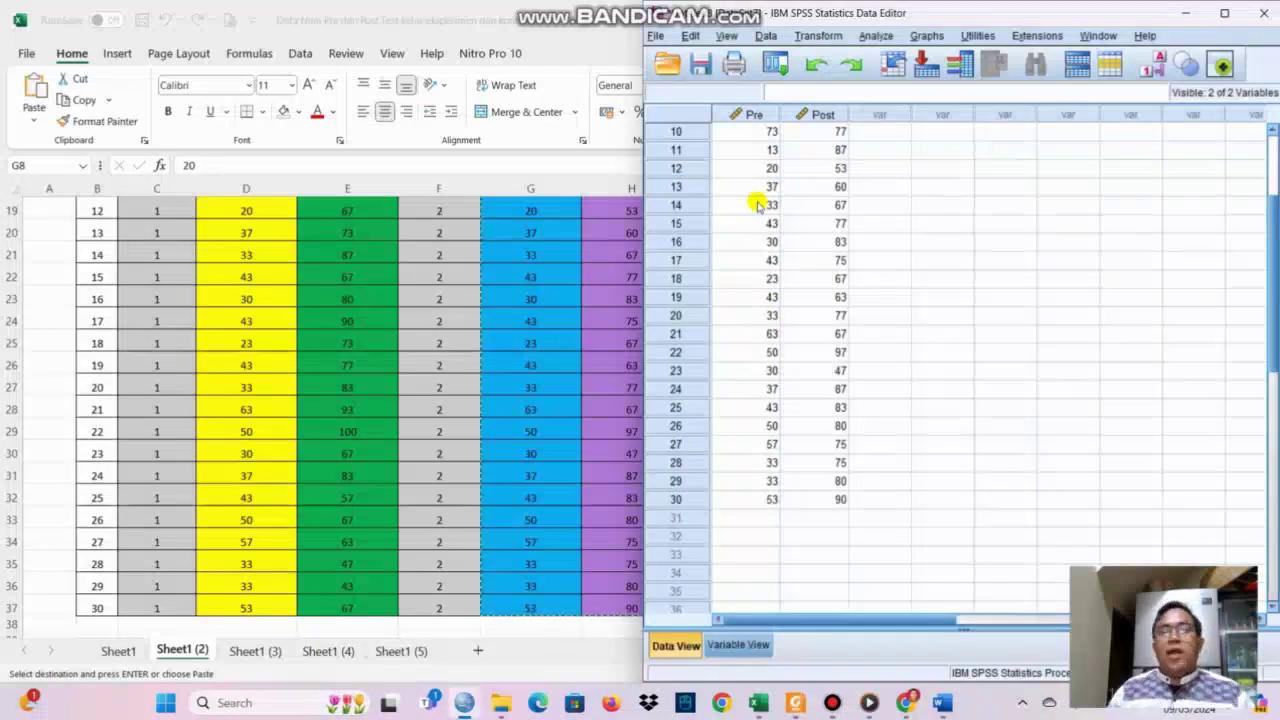
scroll(800, 172, up, 3)
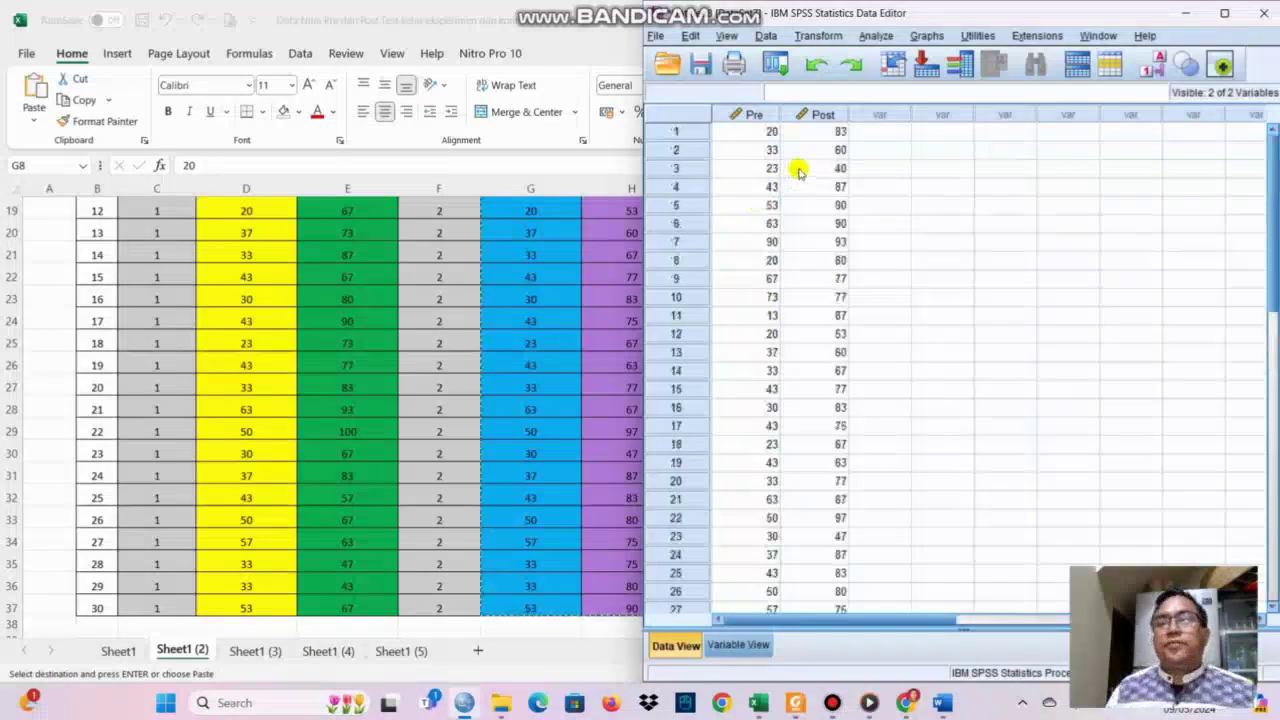
Run a Paired-Samples T Test pairing Pre Test Kelas Kontrol with Post Test Kelas Kontrol.
click(876, 36)
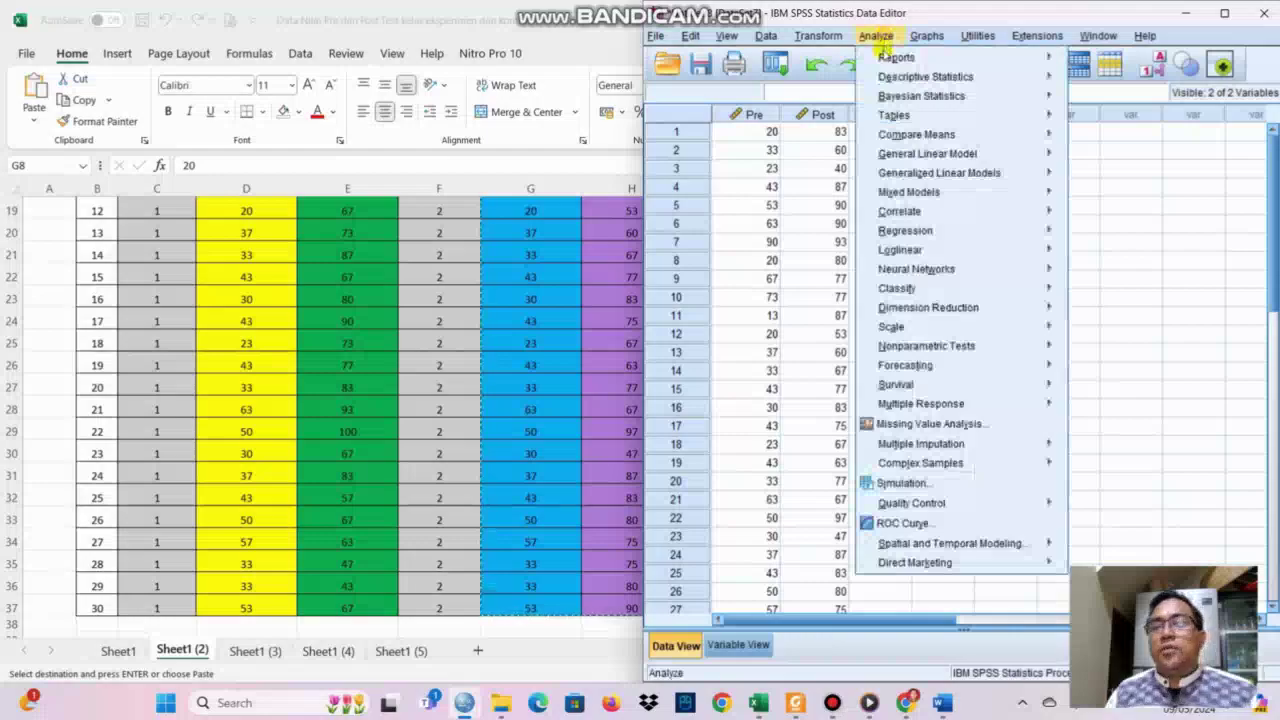
mouse_move(962, 134)
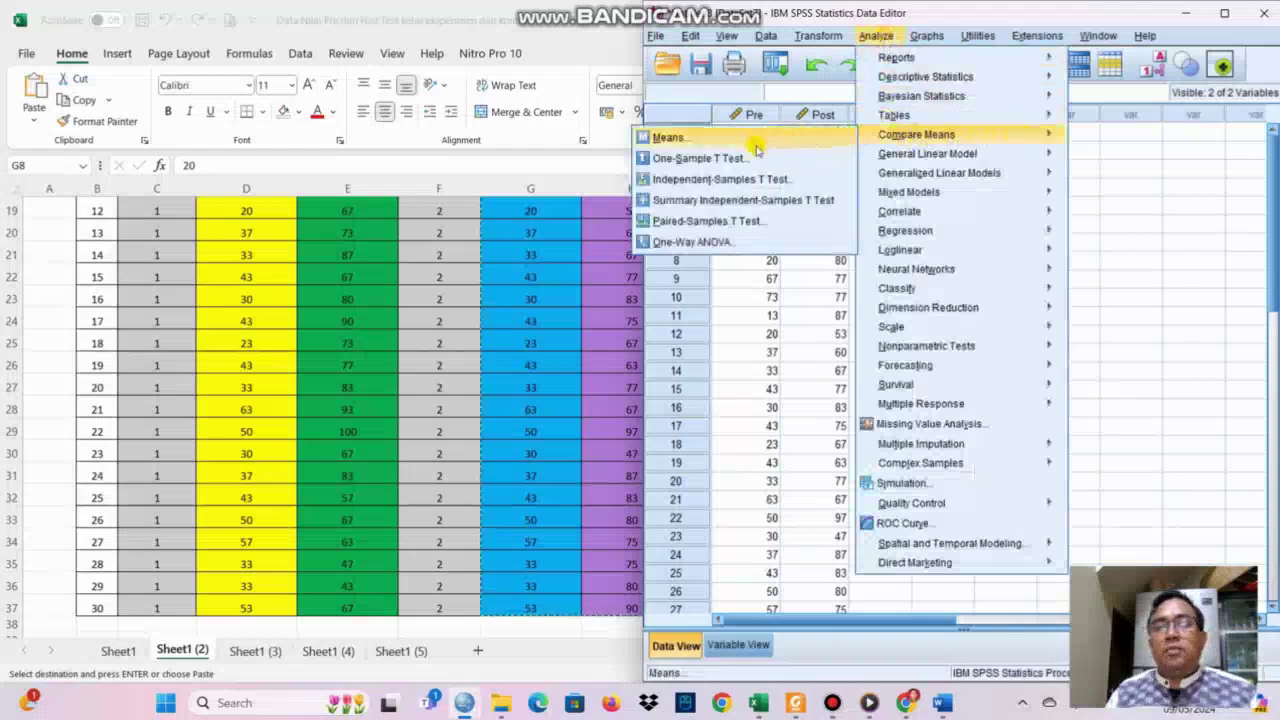
click(717, 221)
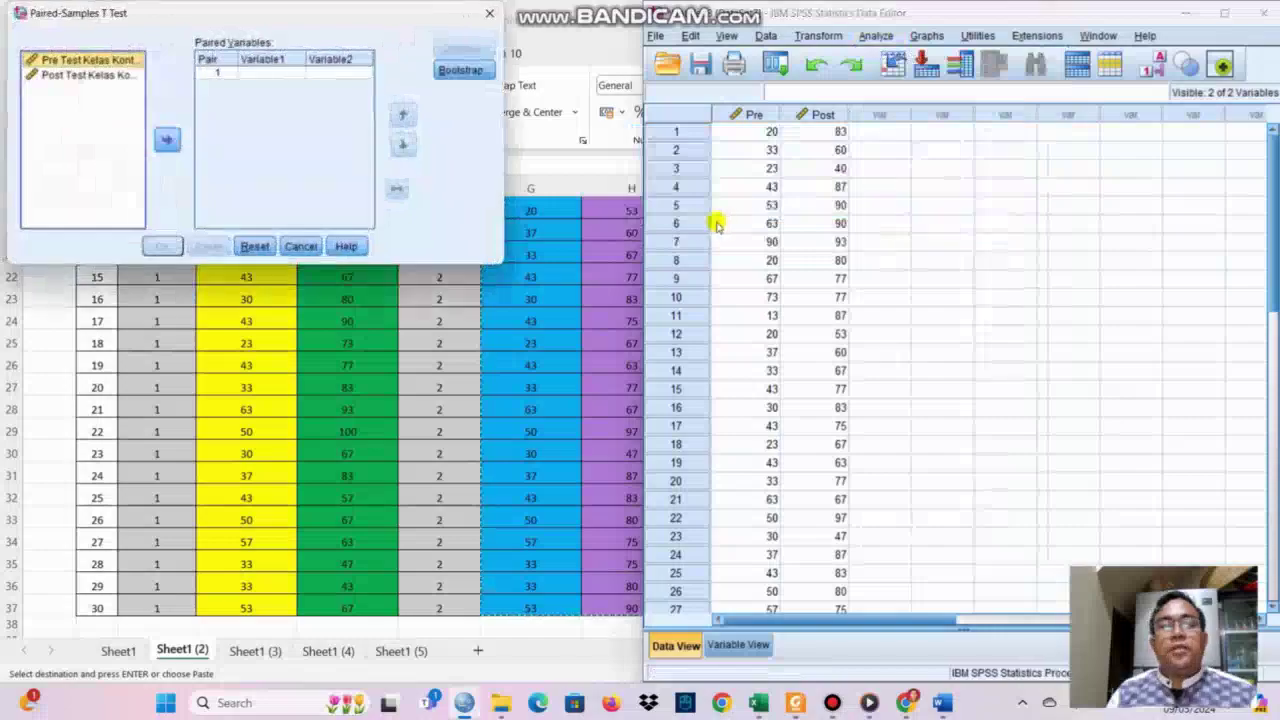
click(167, 140)
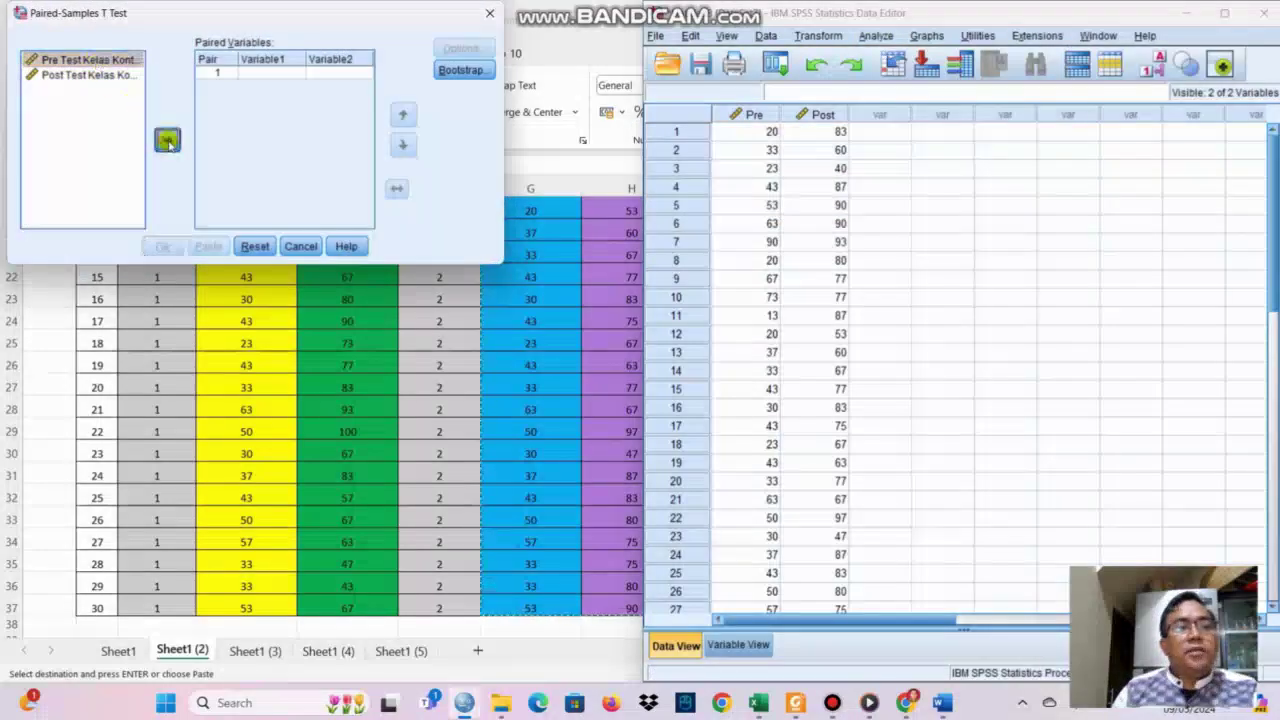
click(63, 78)
click(167, 142)
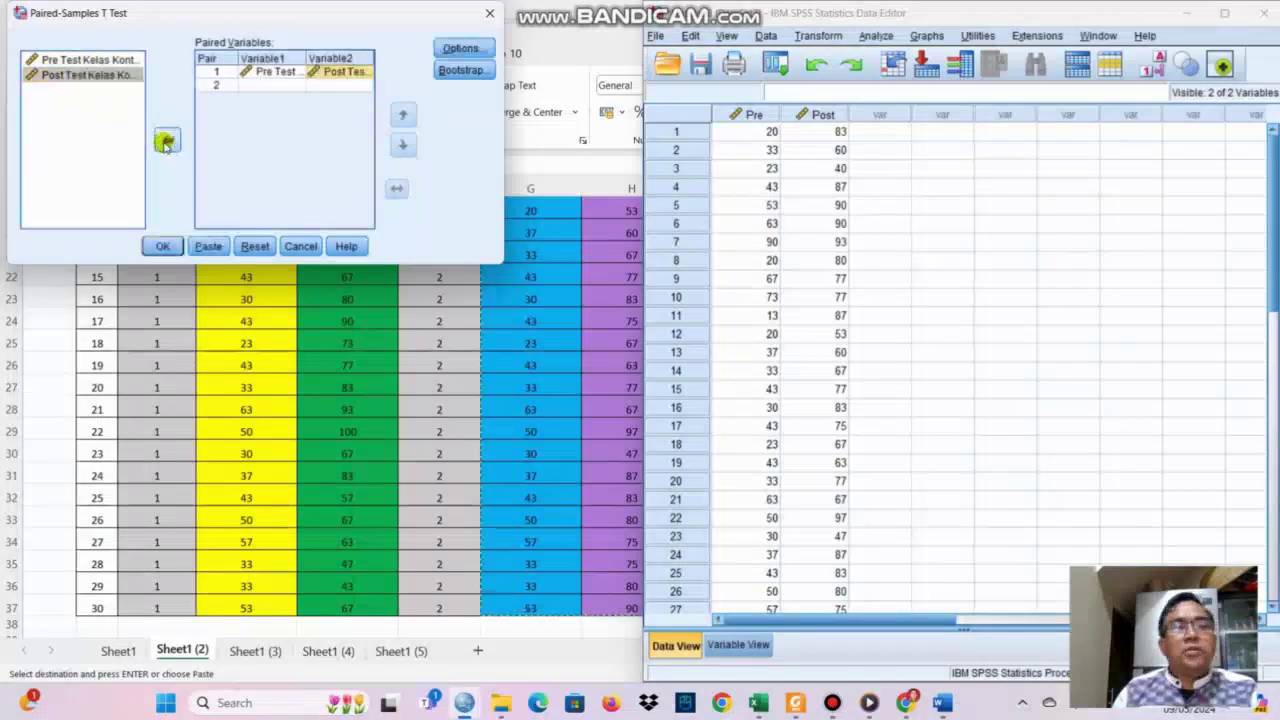
click(160, 247)
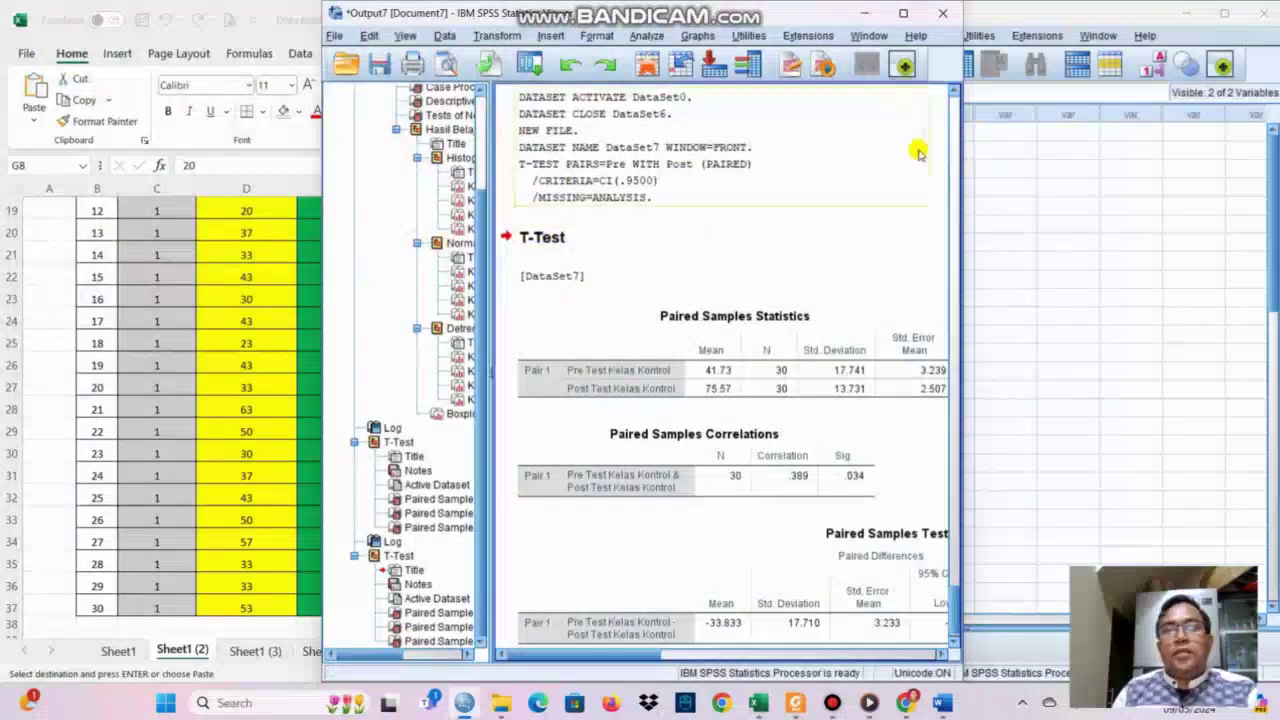
Arrange the SPSS output viewer side by side with the PDF explaining the Paired Sample t-Test.
mouse_move(903, 14)
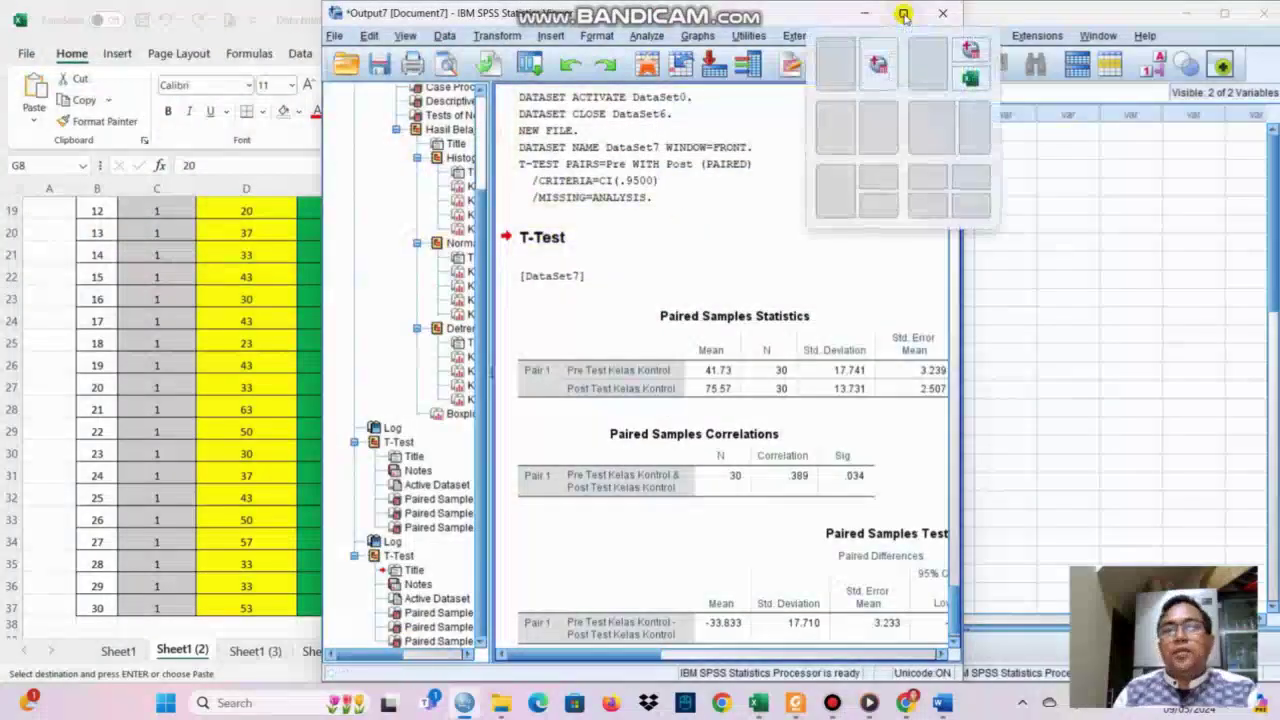
click(877, 130)
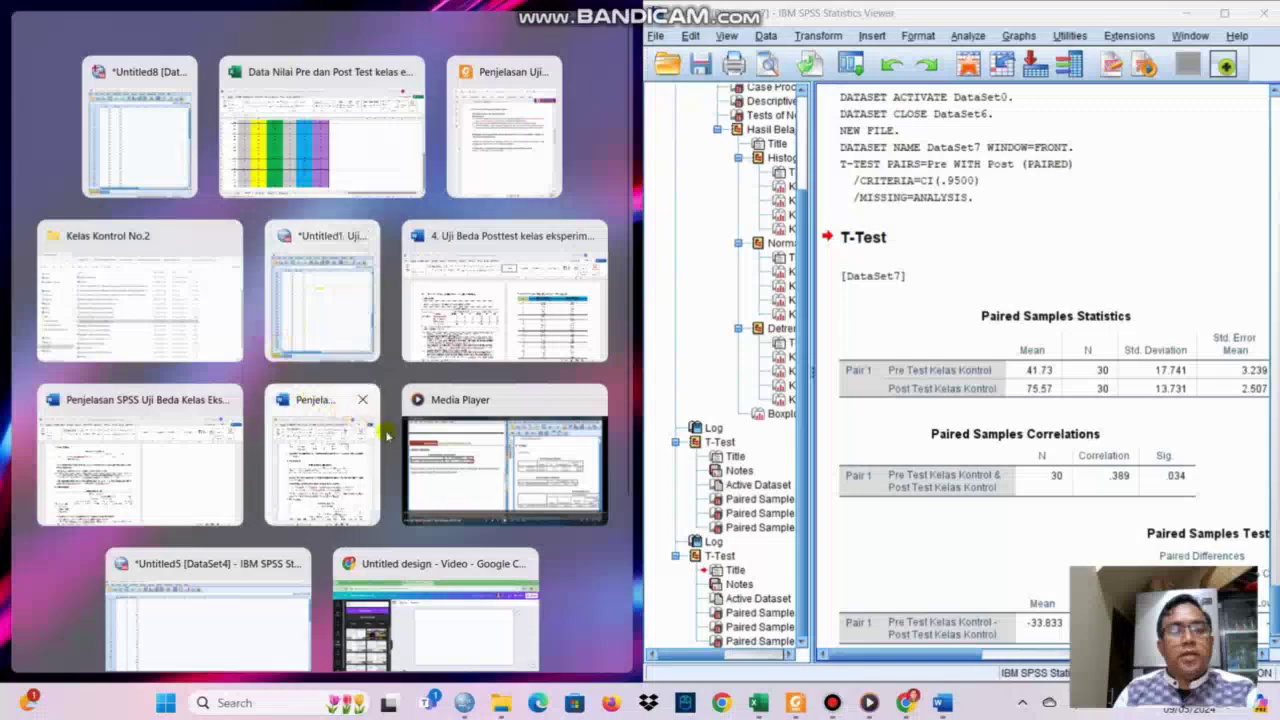
click(518, 150)
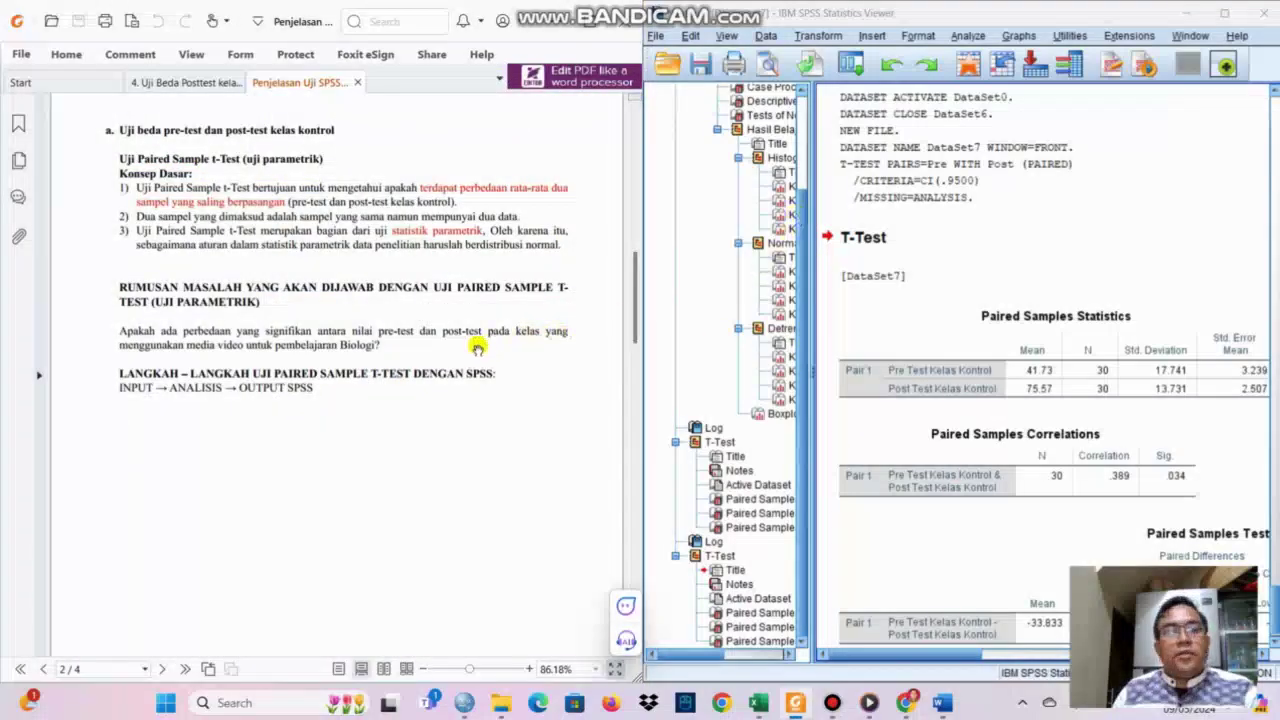
Compare the Paired Samples Statistics and Paired Samples Correlations tables with the output interpretation in the PDF.
scroll(478, 347, down, 3)
scroll(478, 347, down, 2)
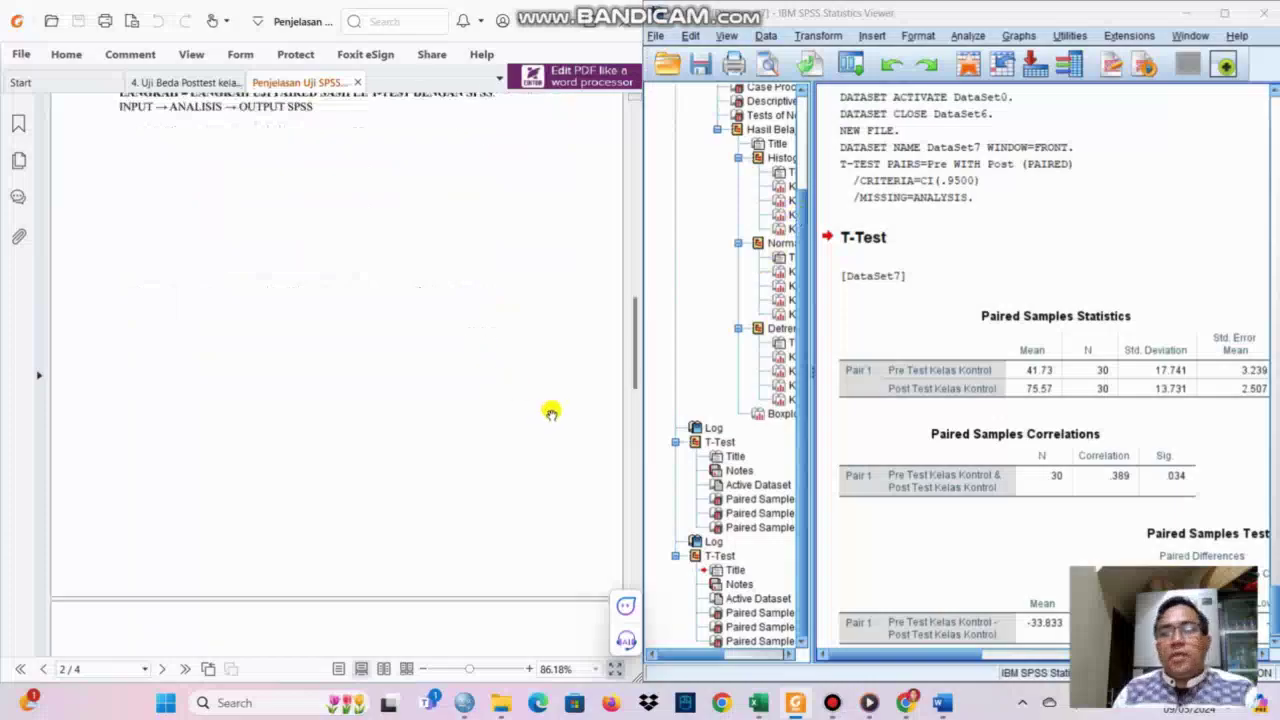
scroll(560, 418, down, 1)
drag(920, 655, 938, 660)
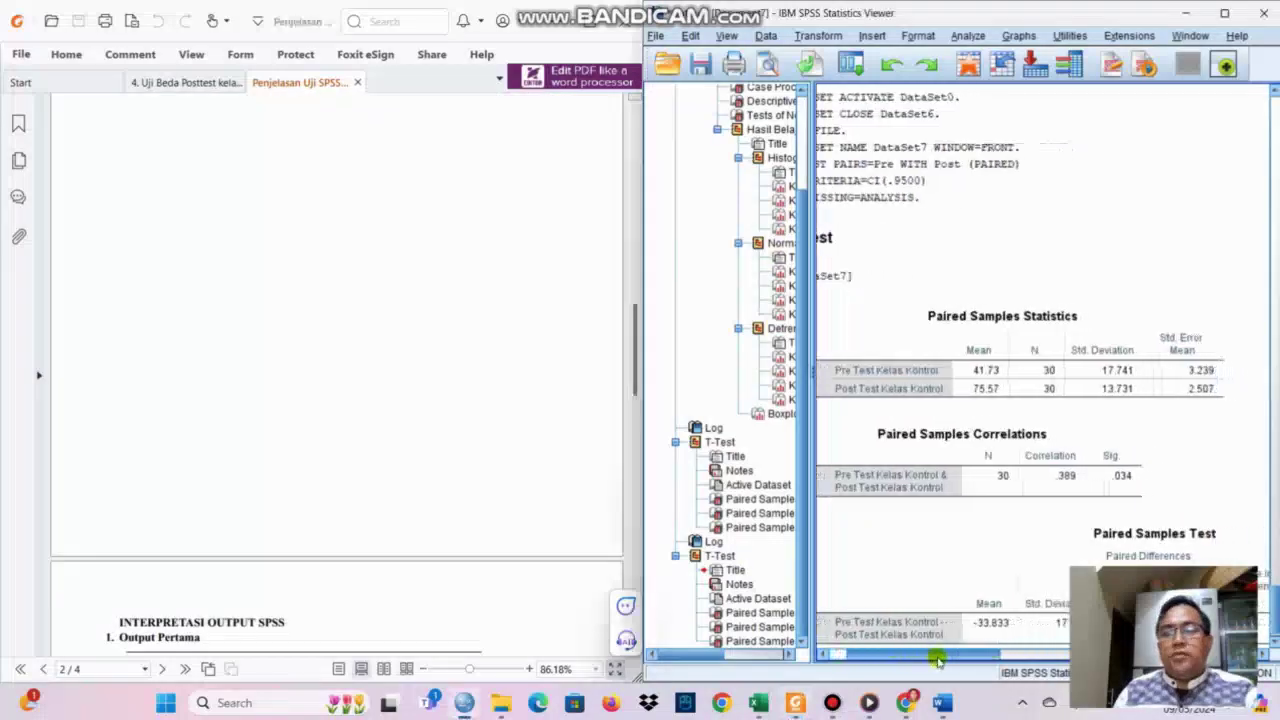
scroll(560, 506, down, 7)
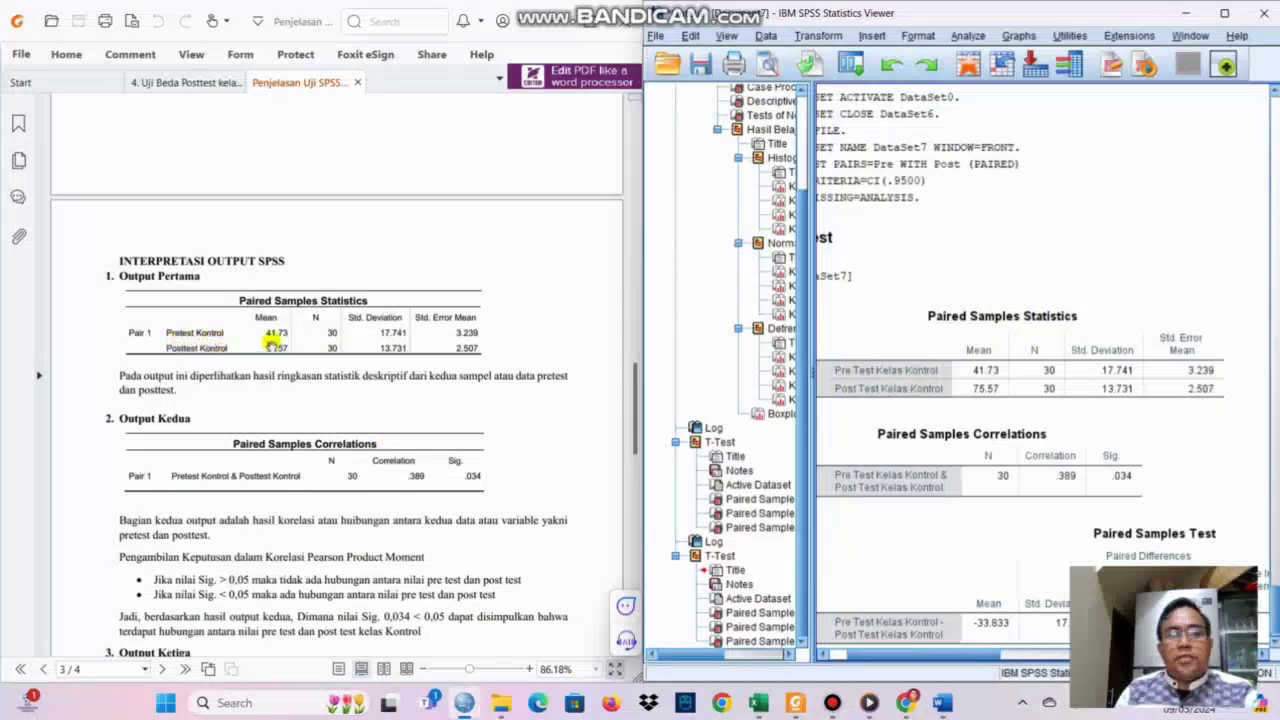
click(888, 352)
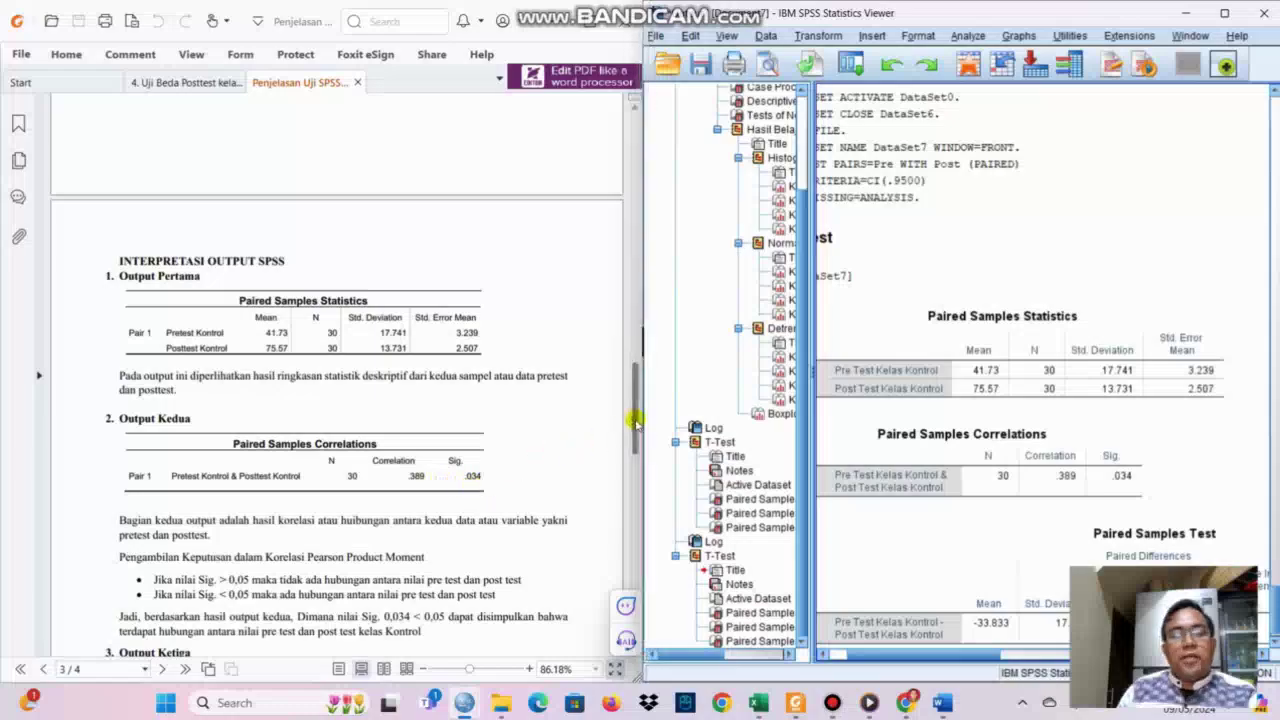
drag(636, 422, 636, 449)
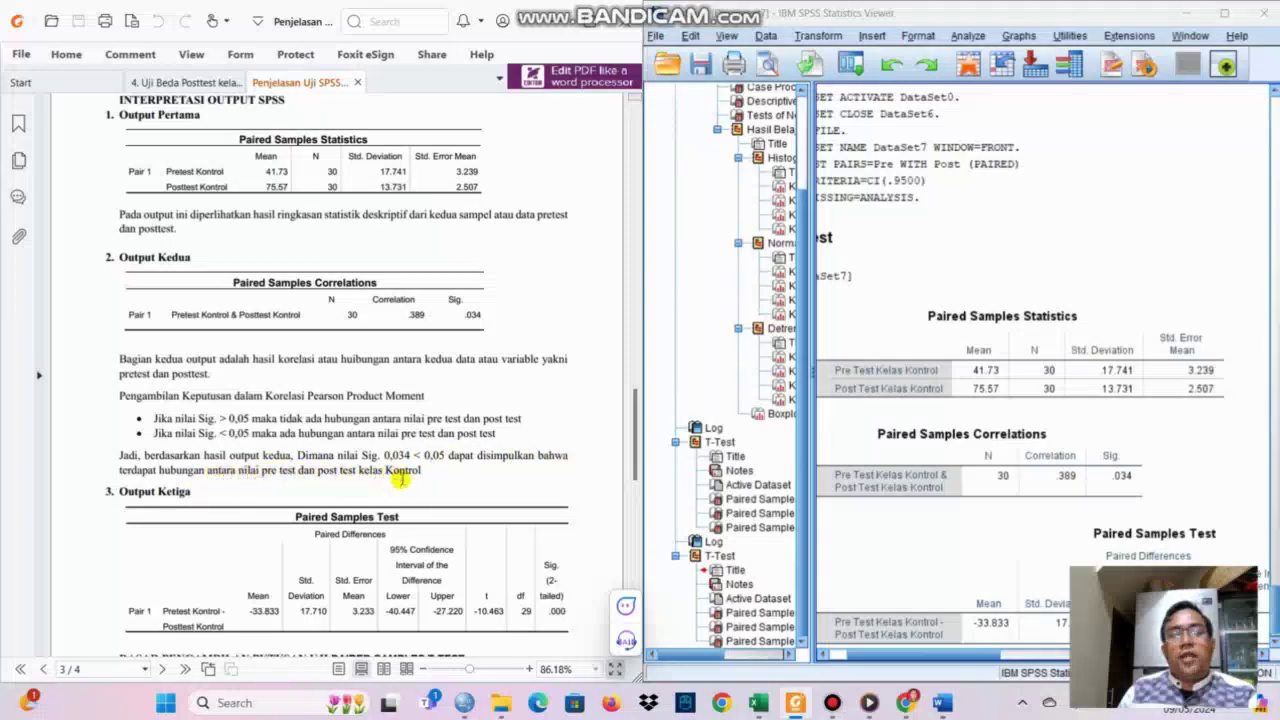
scroll(1000, 408, down, 1)
click(1008, 405)
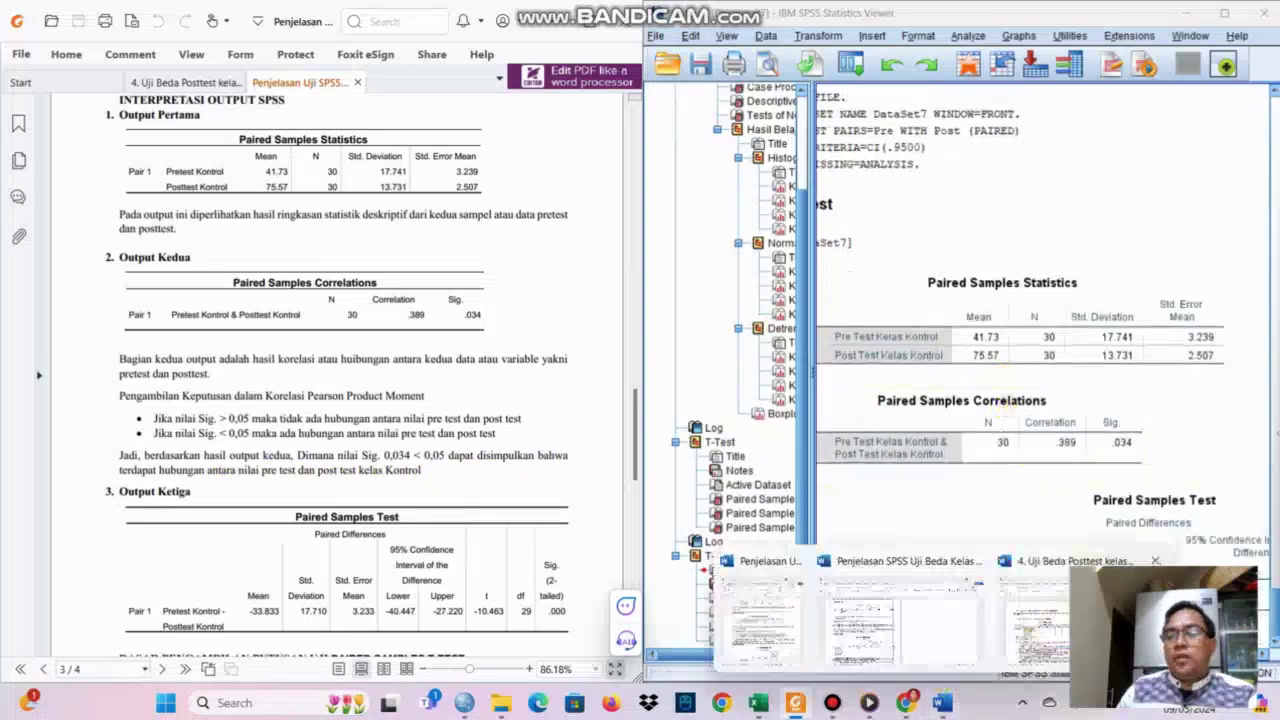
drag(877, 651, 851, 654)
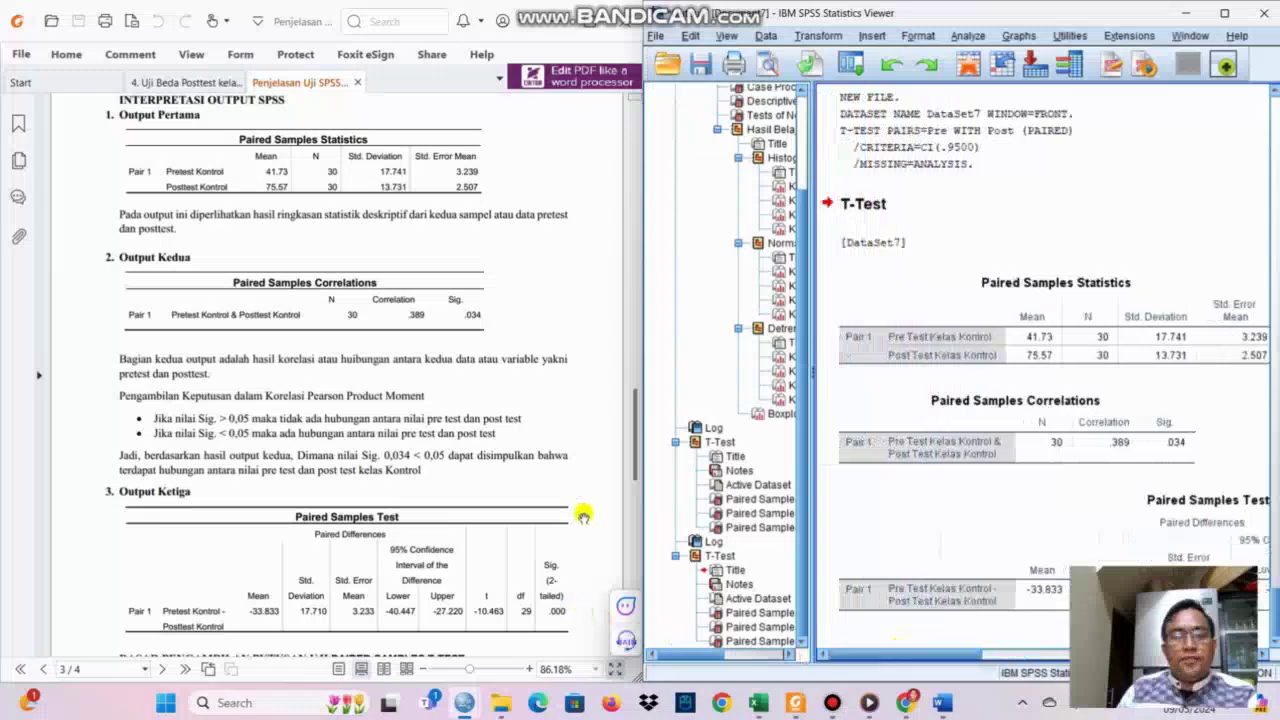
Examine the Paired Samples Test table's t, df and Sig. (2-tailed) columns alongside the PDF's decision rules and conclusion.
scroll(634, 530, down, 3)
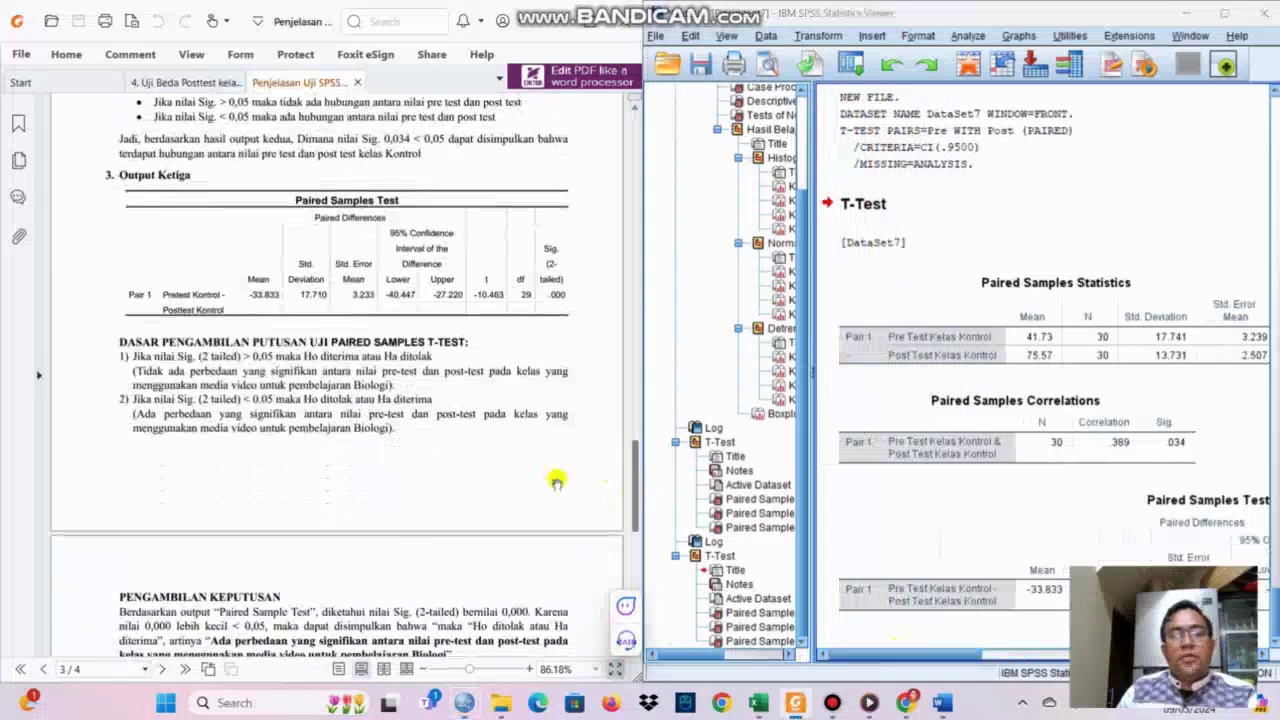
drag(950, 655, 1148, 663)
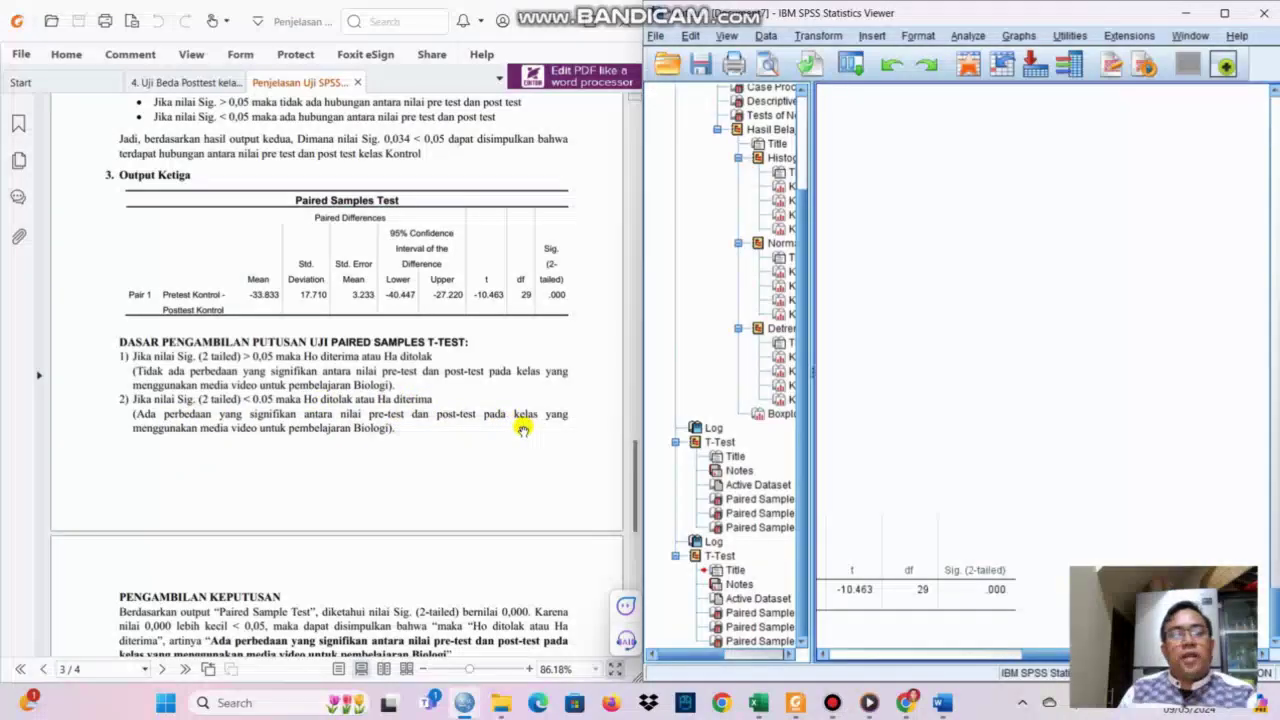
scroll(522, 430, down, 1)
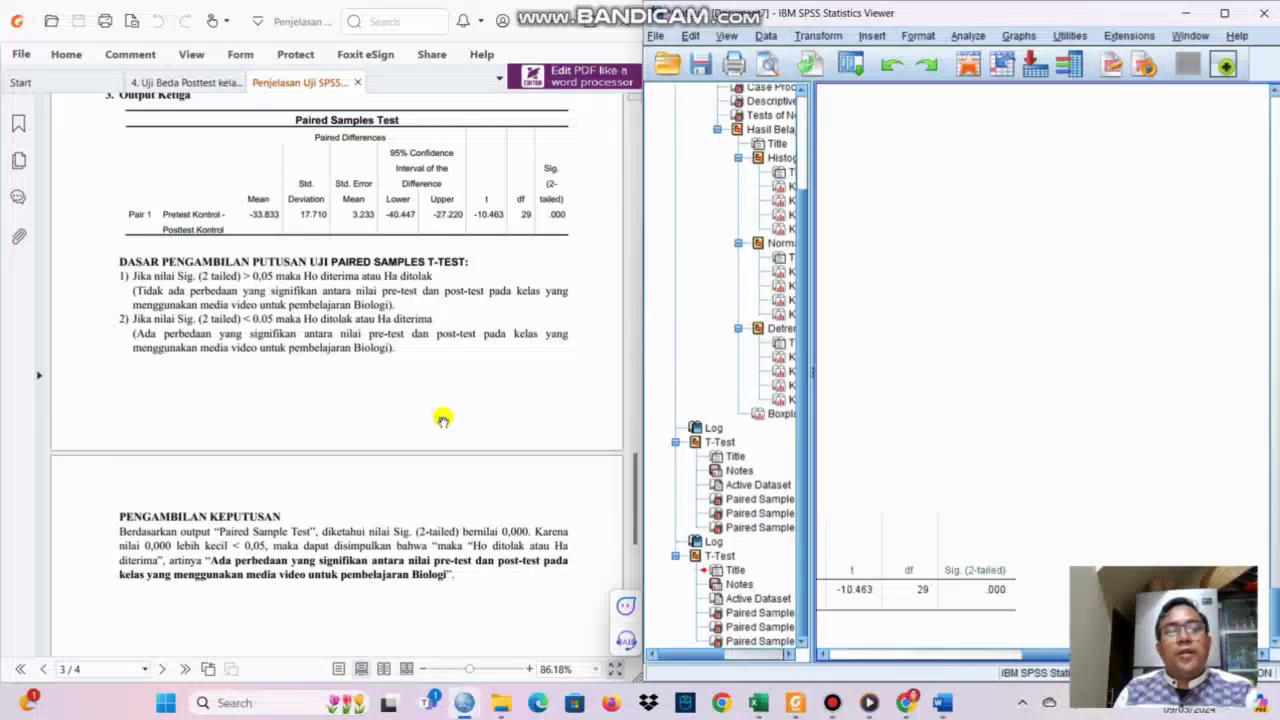
scroll(443, 420, up, 5)
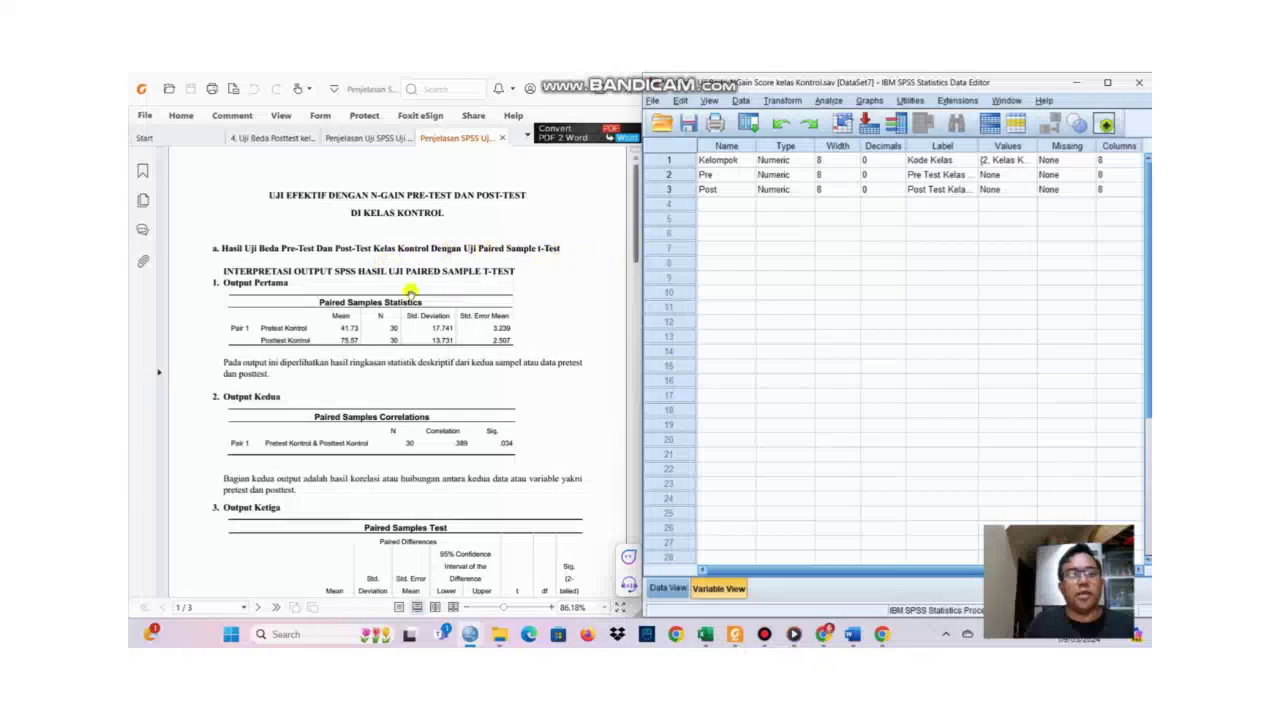
Read the PDF's t-Test recap and its N-Gain section with the basic concept, score formula and category tables.
scroll(374, 294, down, 3)
scroll(374, 294, down, 3)
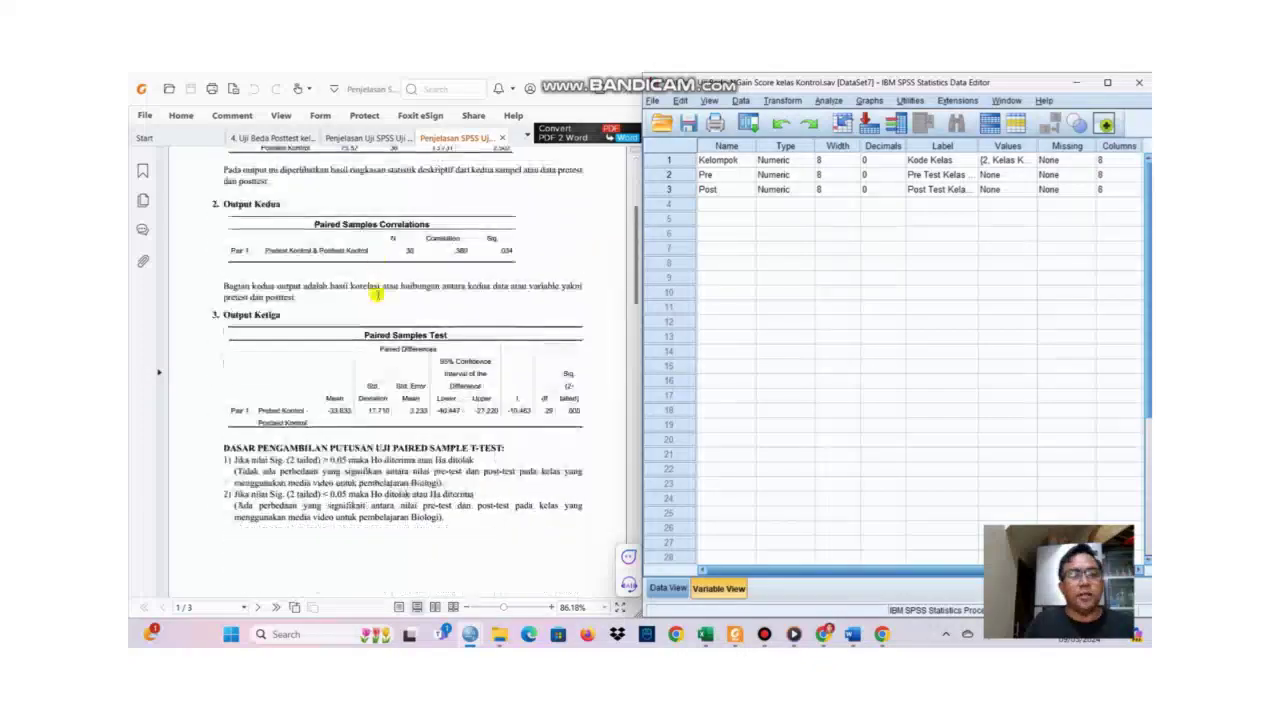
scroll(374, 294, down, 6)
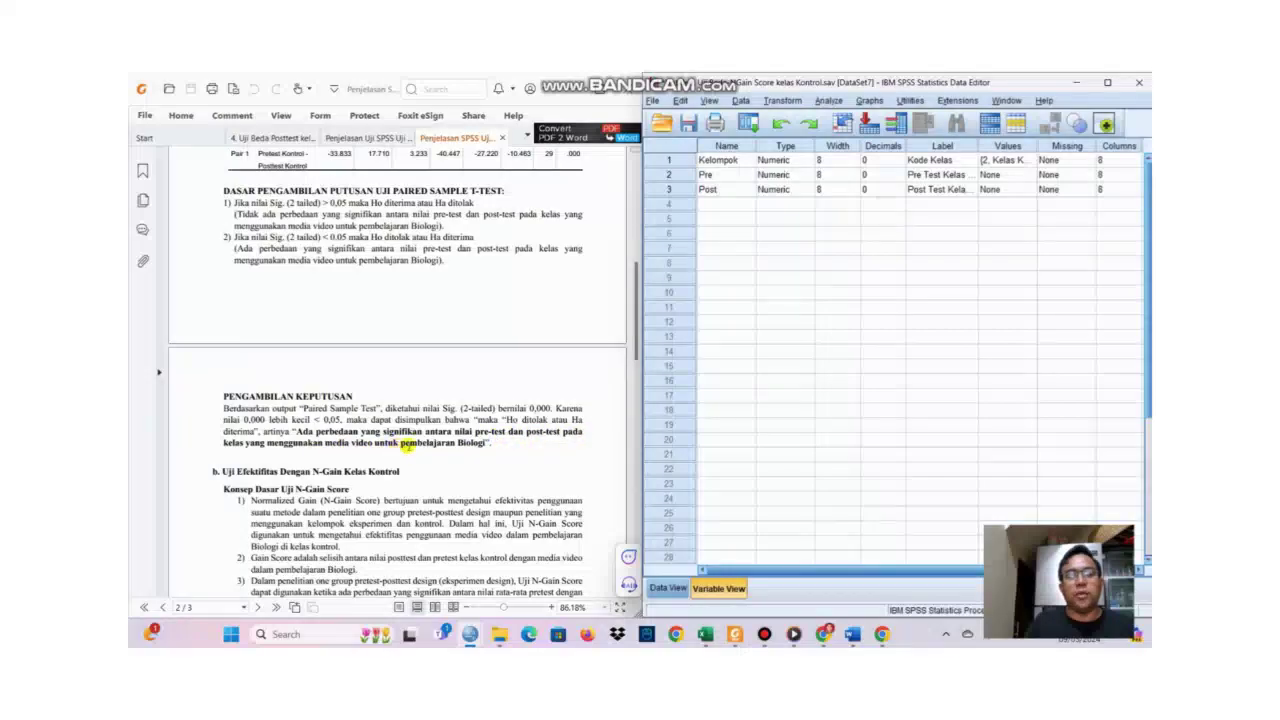
scroll(407, 447, down, 5)
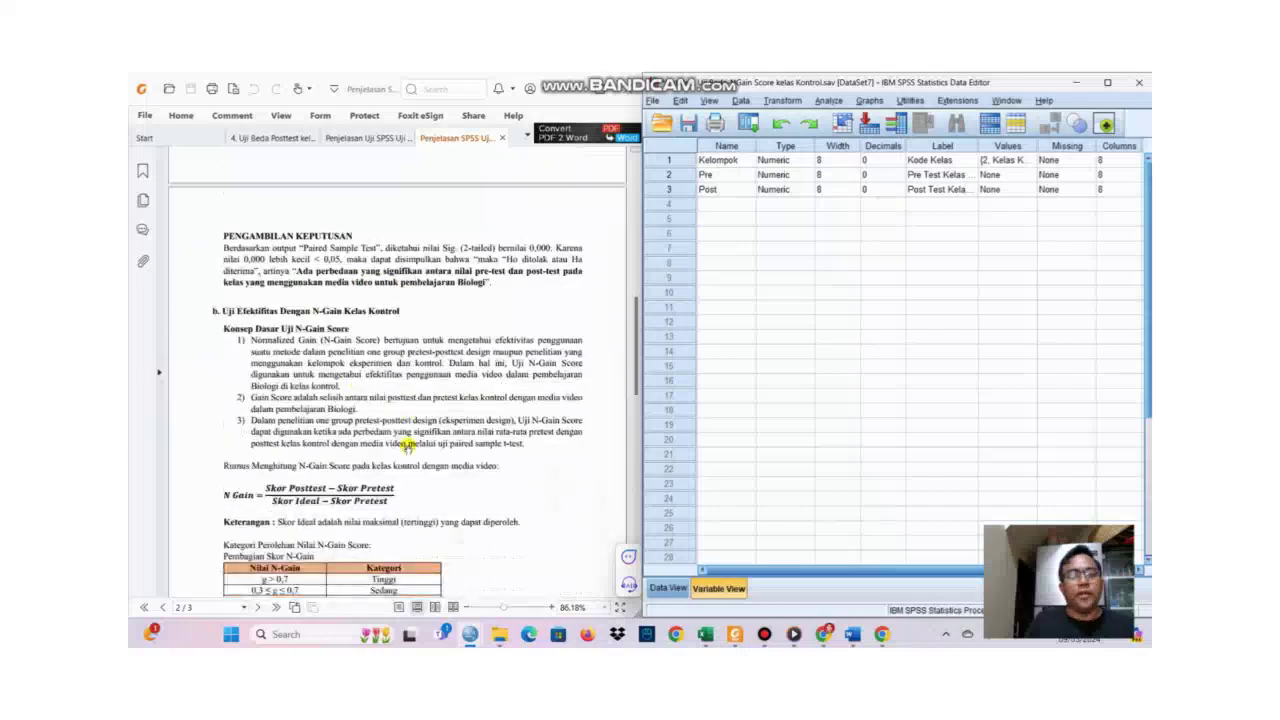
scroll(407, 447, down, 2)
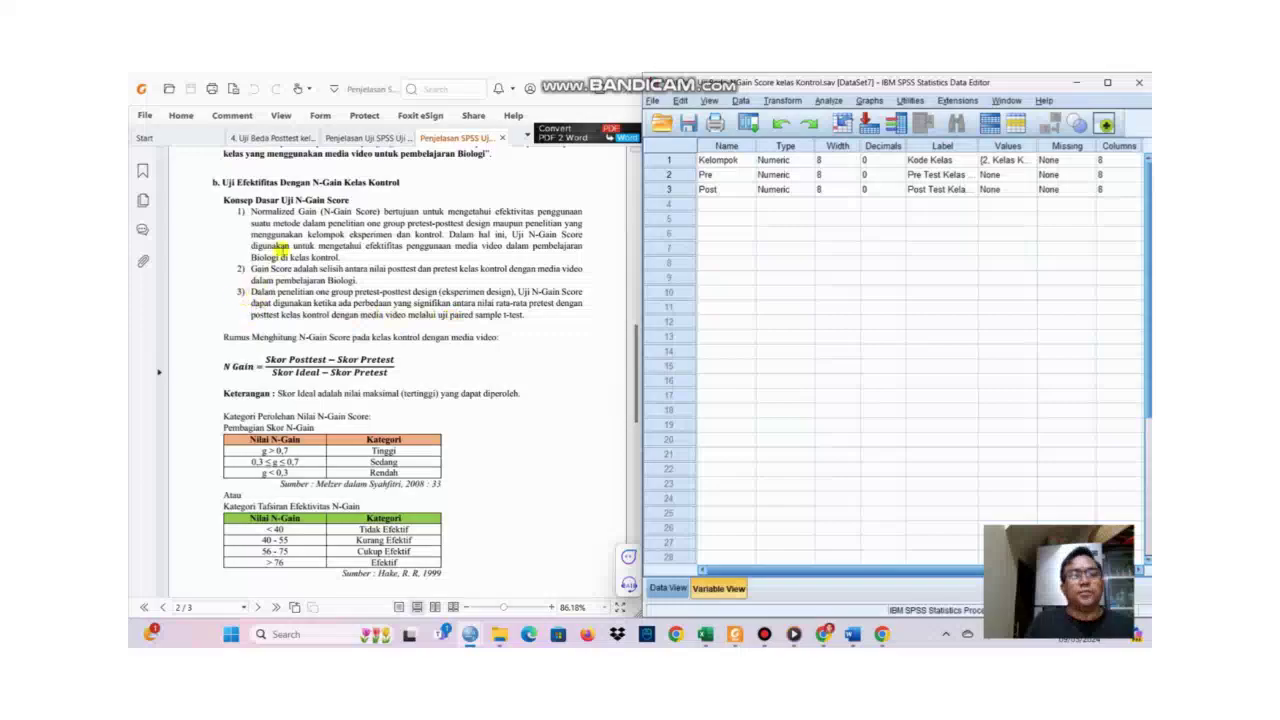
scroll(285, 248, up, 1)
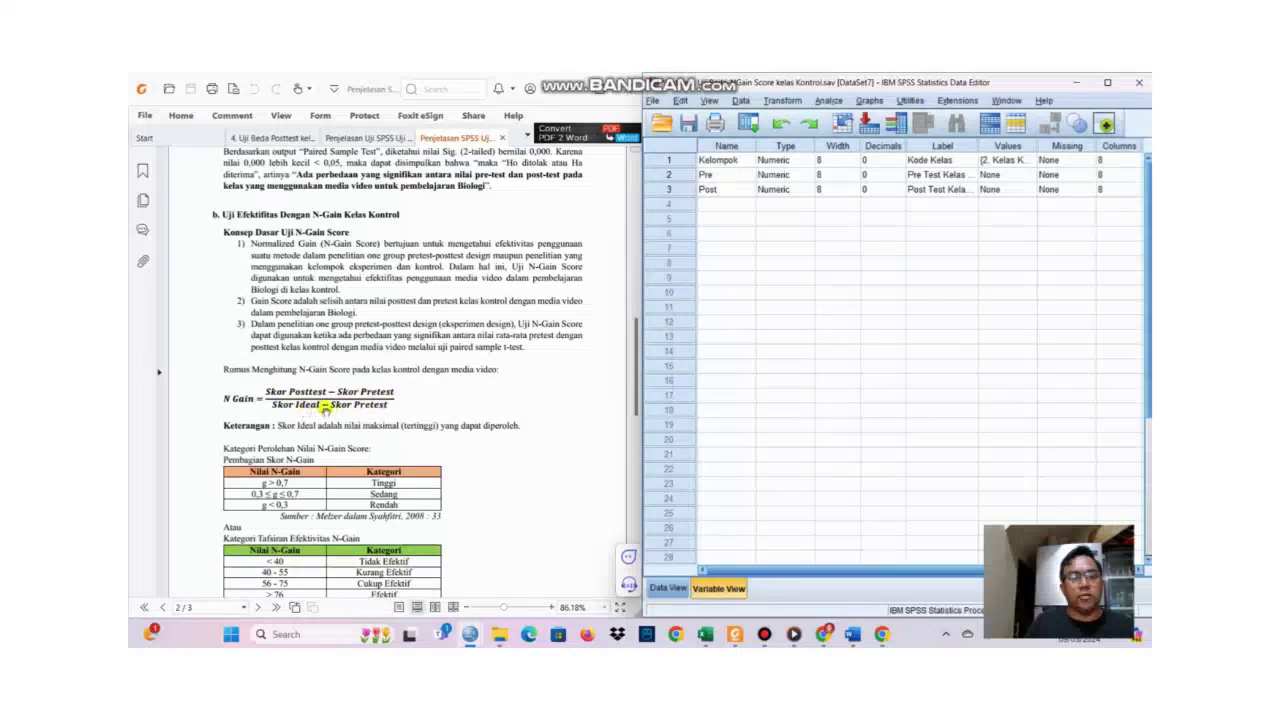
scroll(368, 406, down, 2)
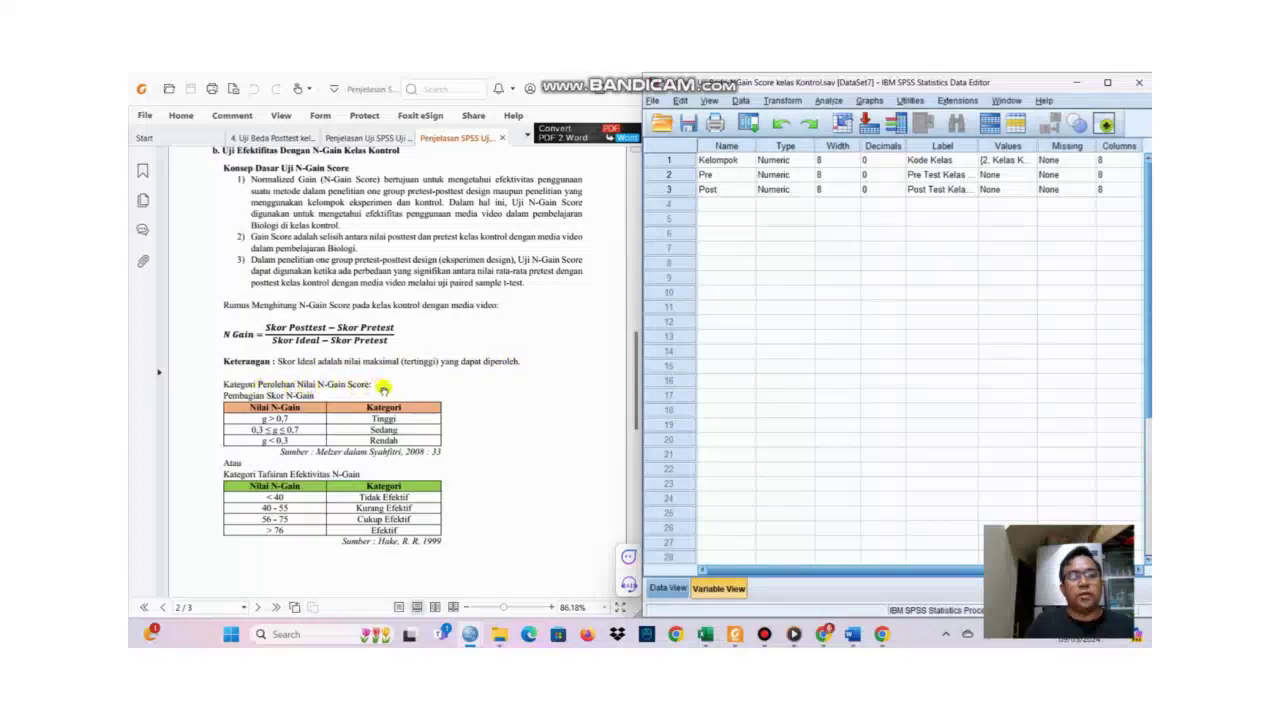
scroll(383, 389, down, 1)
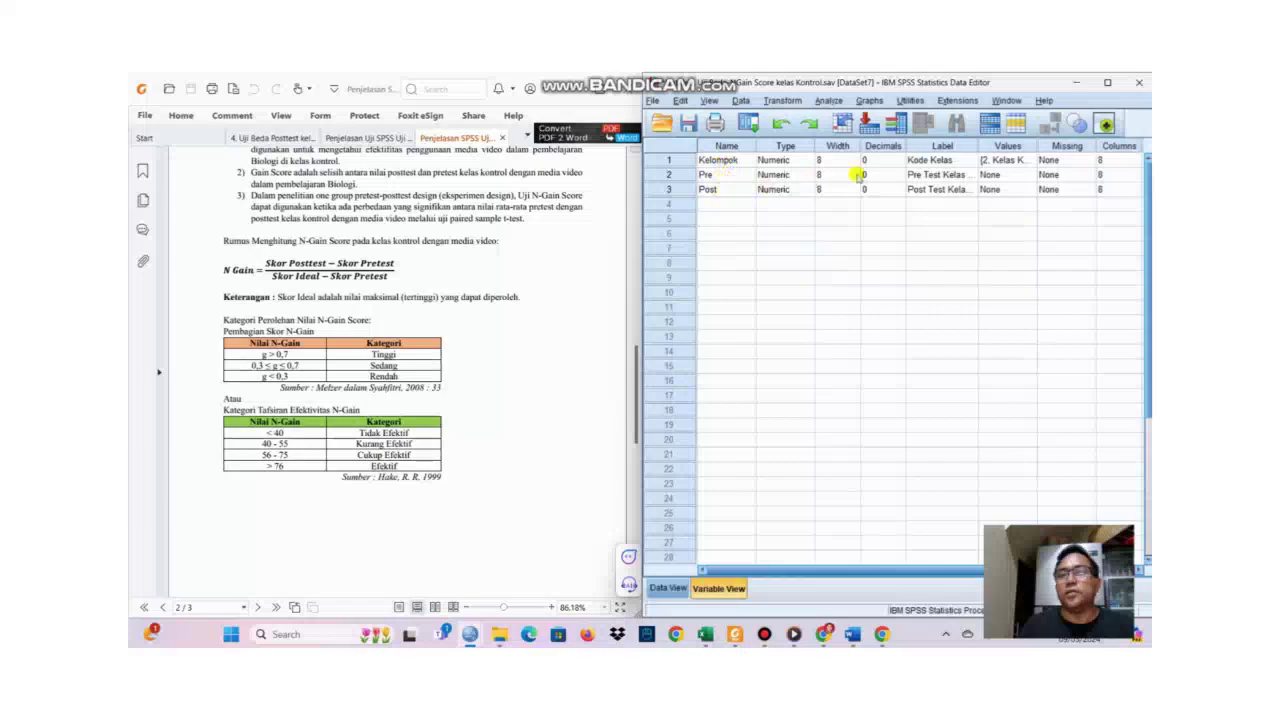
Check the value labels defined for the Kelompok variable in the N-Gain control-class dataset.
click(957, 161)
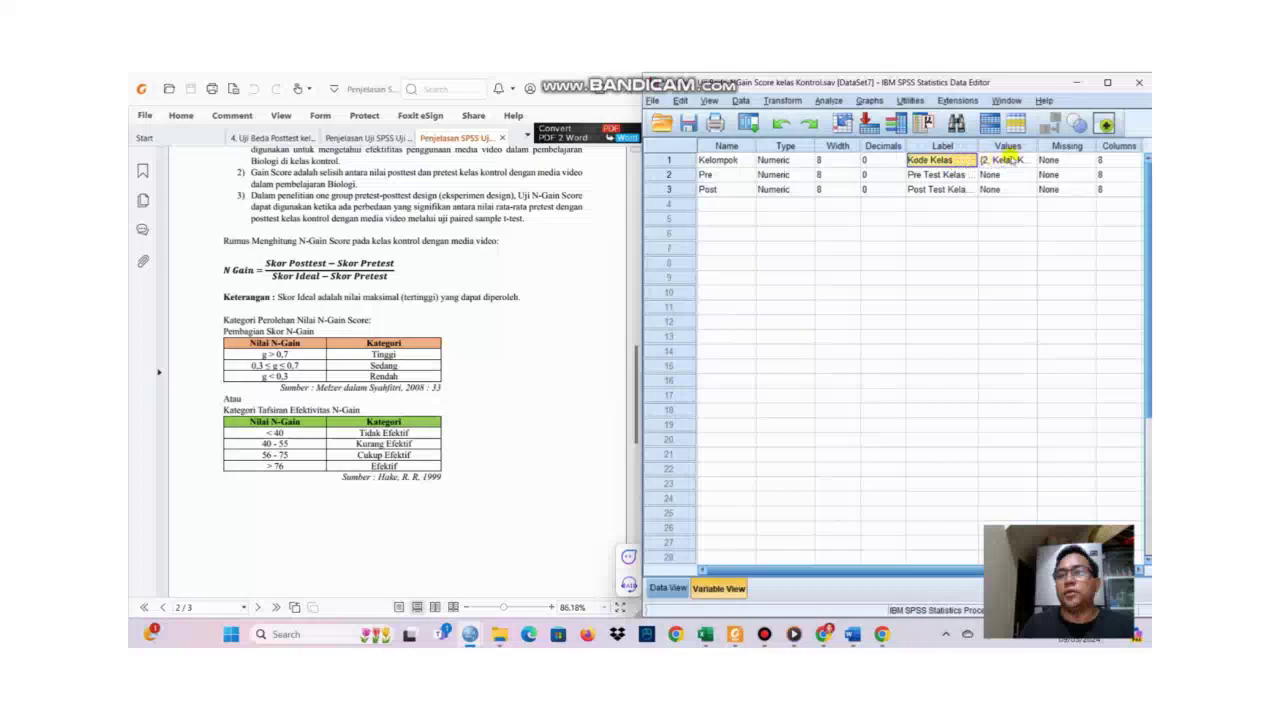
click(997, 161)
click(1032, 160)
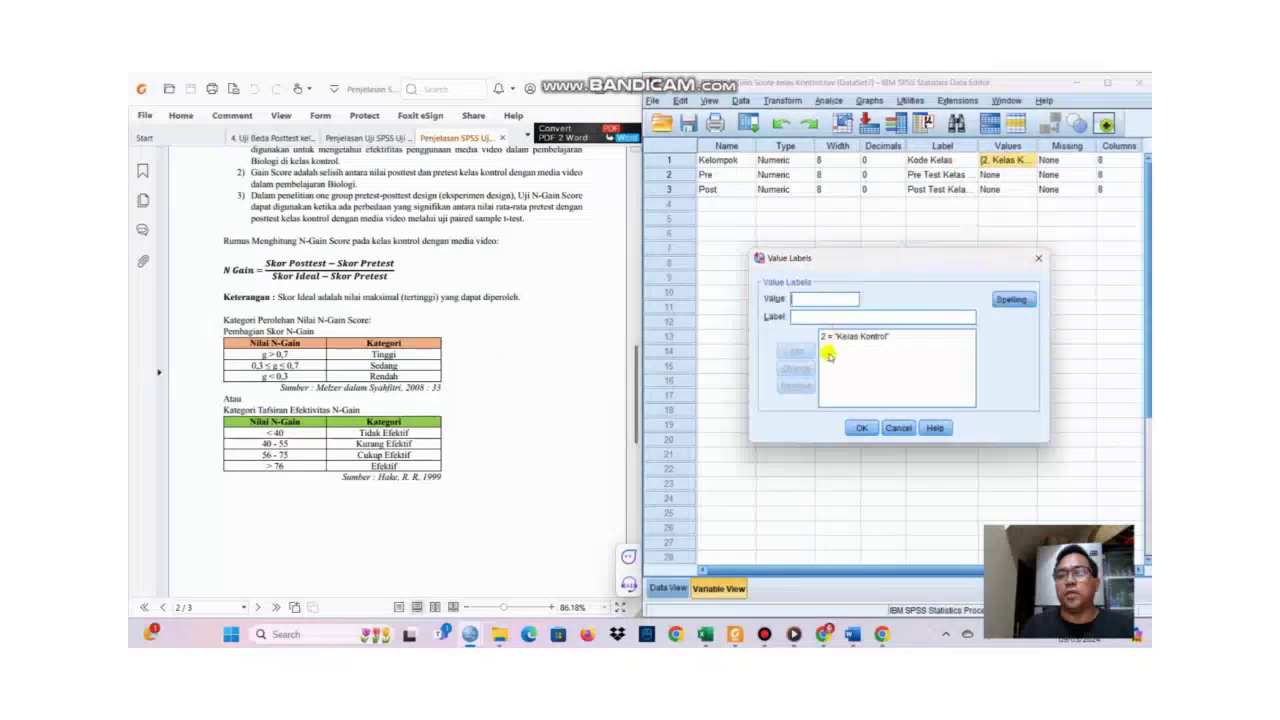
click(862, 429)
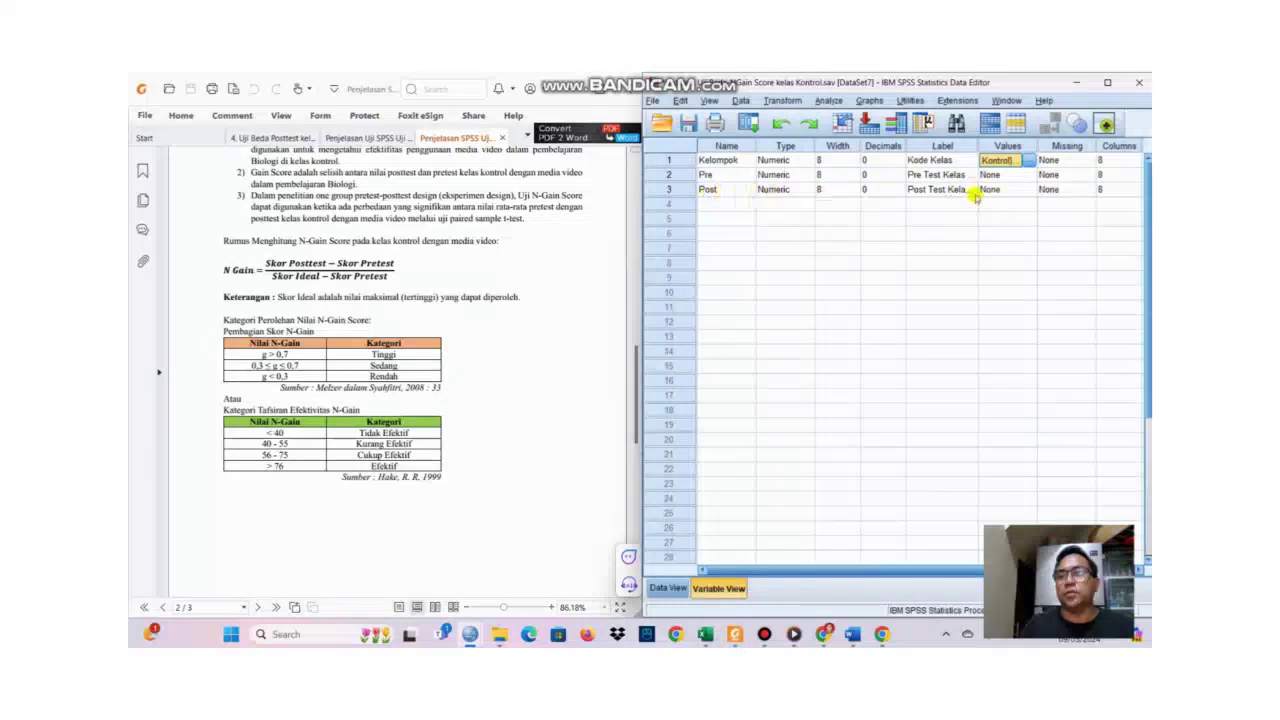
Review the Kelompok, Pre and Post columns for all cases in the data view.
click(665, 588)
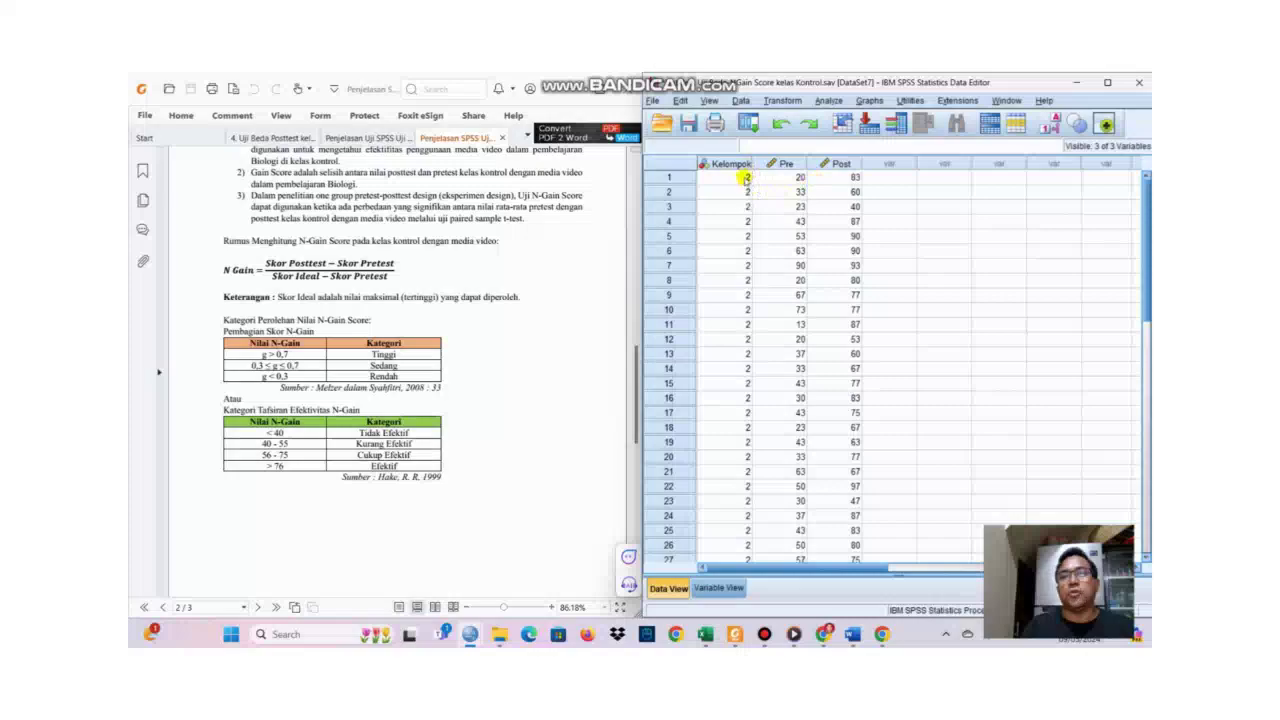
scroll(737, 470, down, 3)
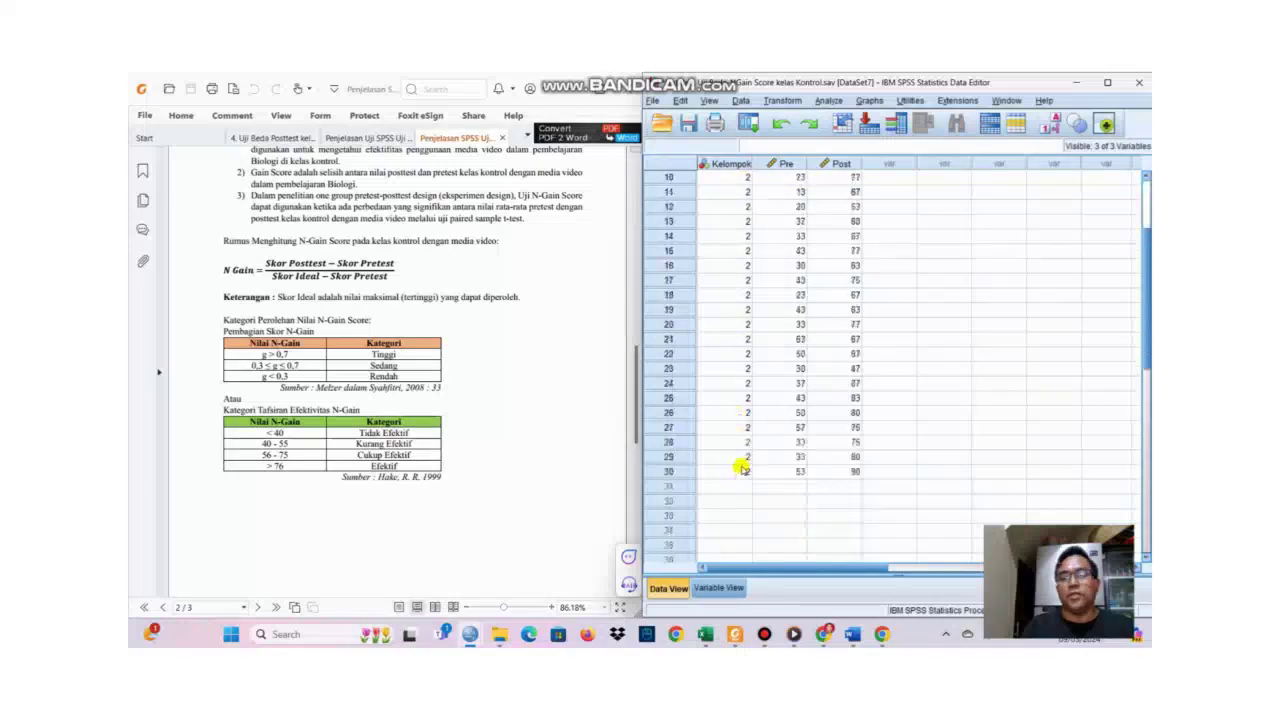
scroll(741, 467, up, 3)
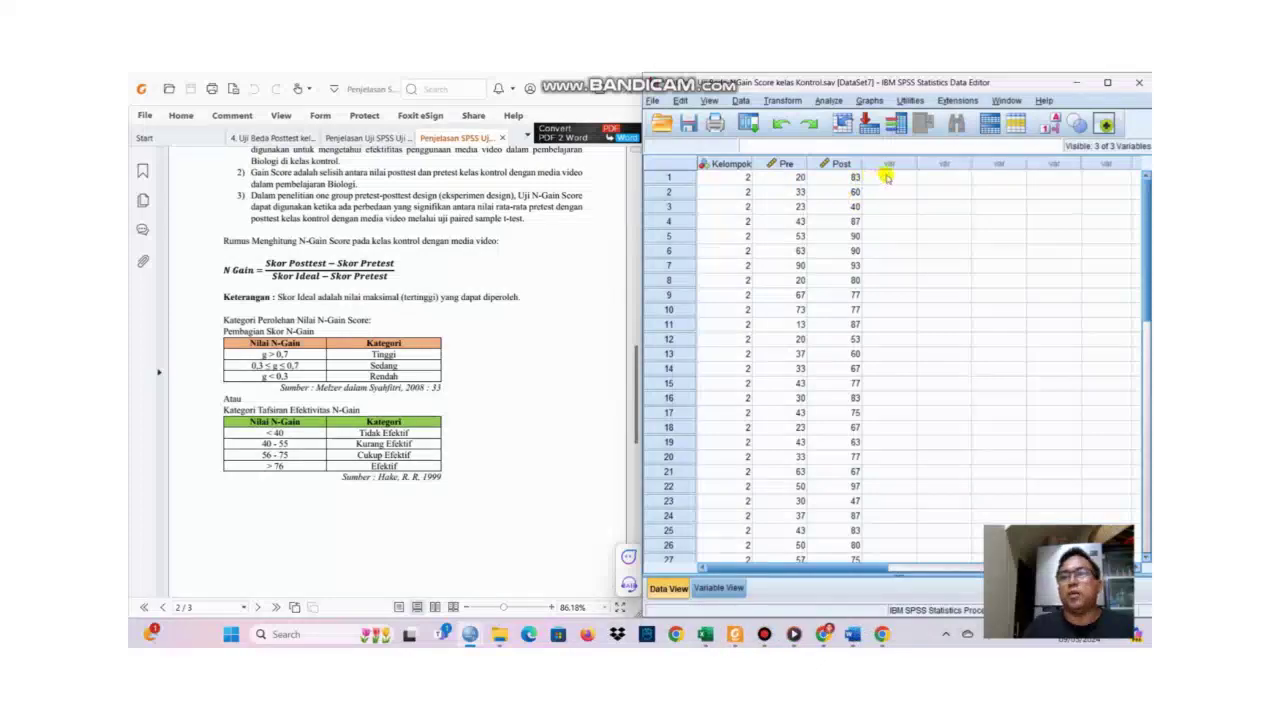
Set up a Compute Variable command with target variable Post_Kurang_Pre, clearing the leftover name and numeric expression.
click(779, 101)
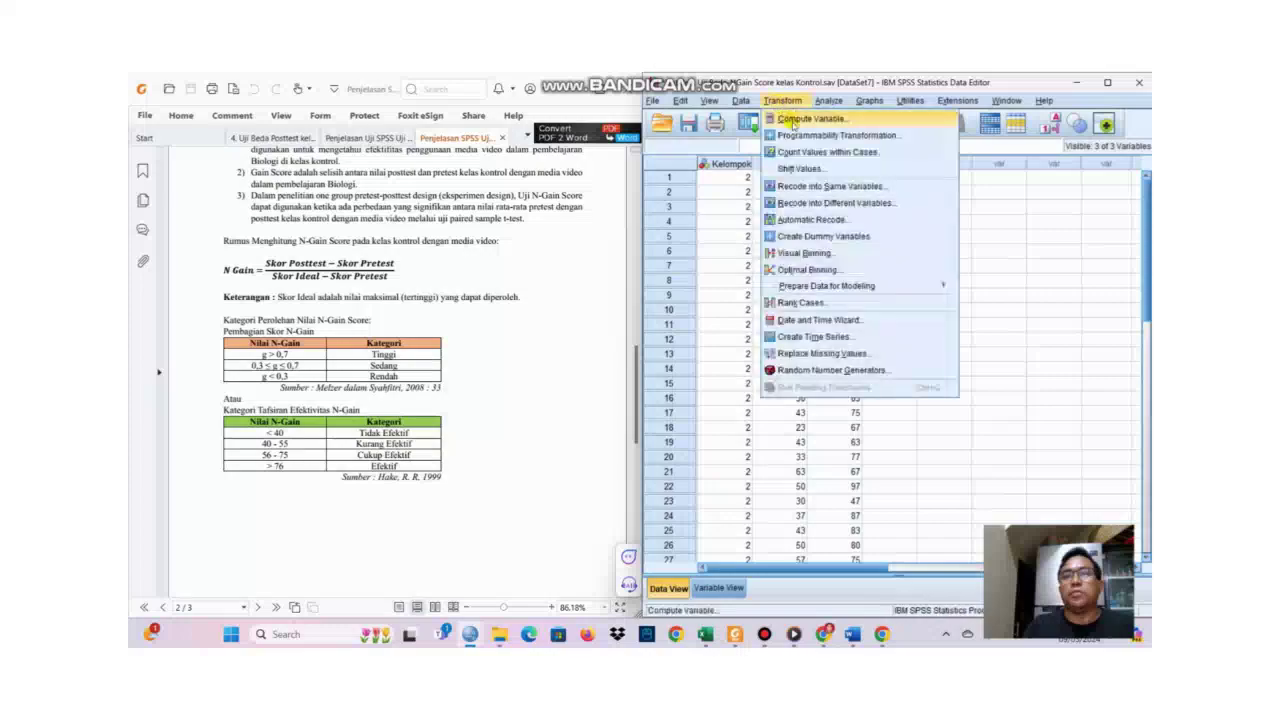
click(793, 120)
drag(760, 231, 645, 232)
key(BackSpace)
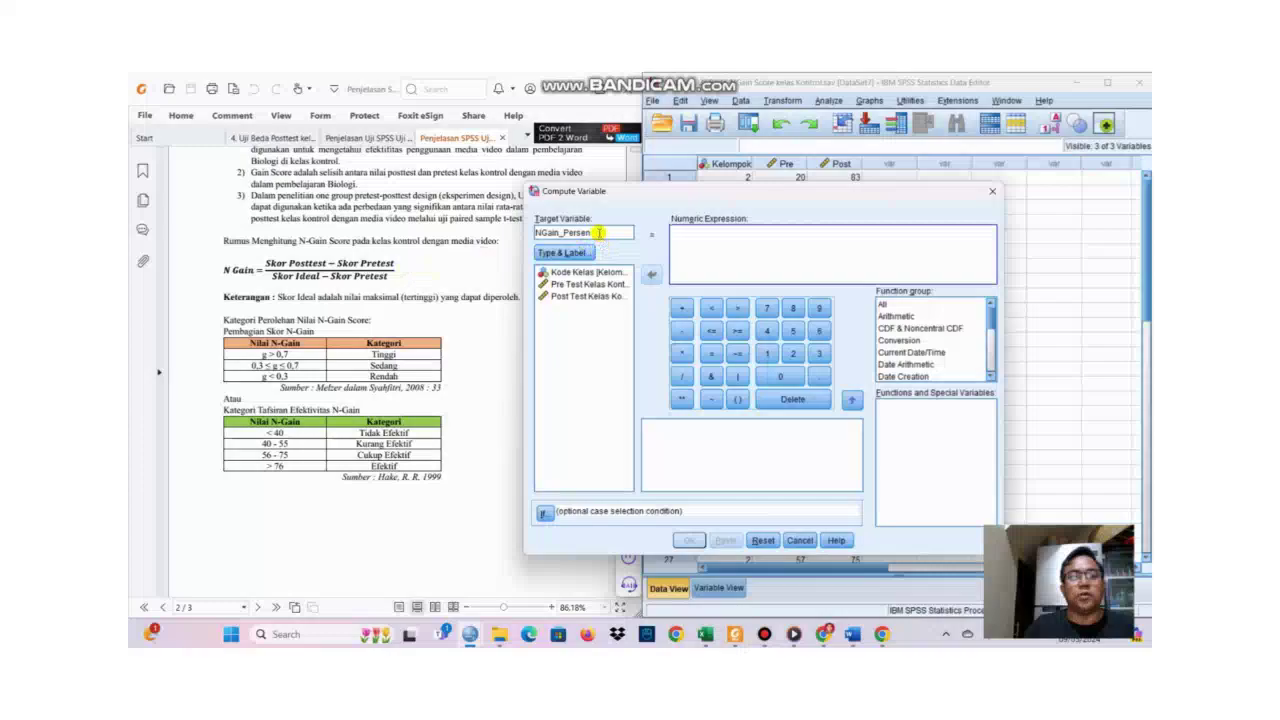
drag(598, 232, 507, 230)
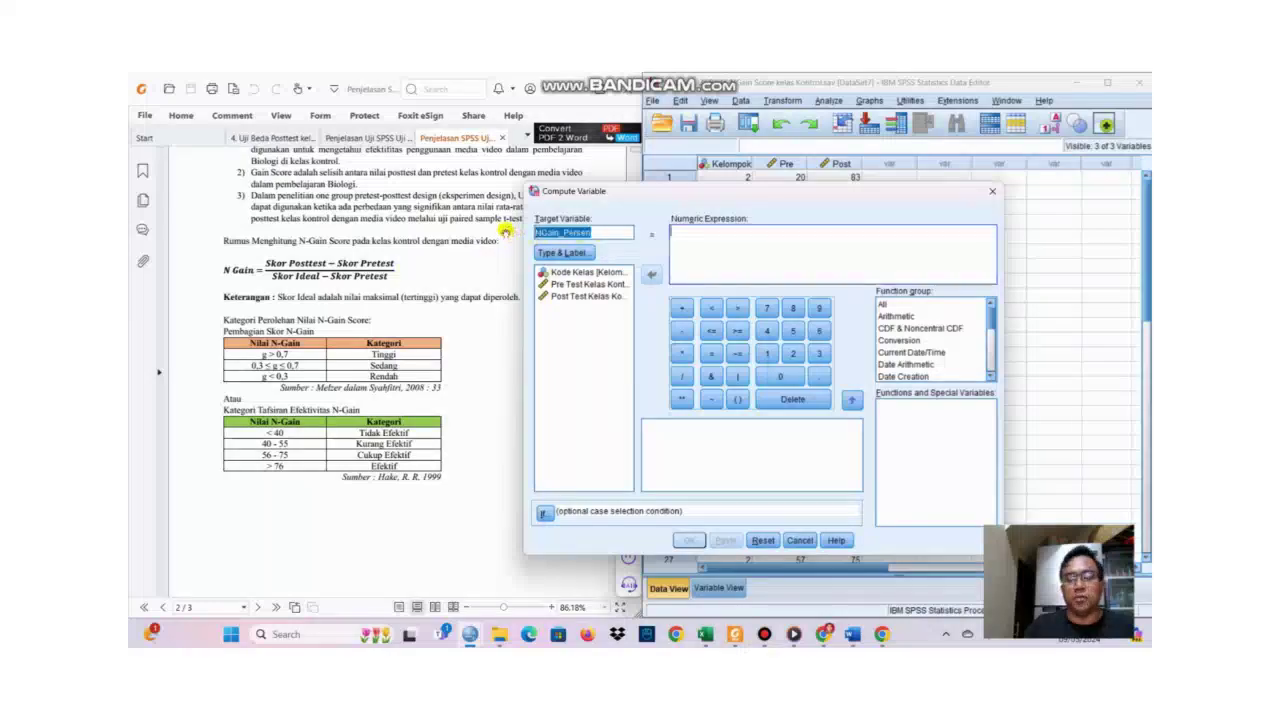
key(BackSpace)
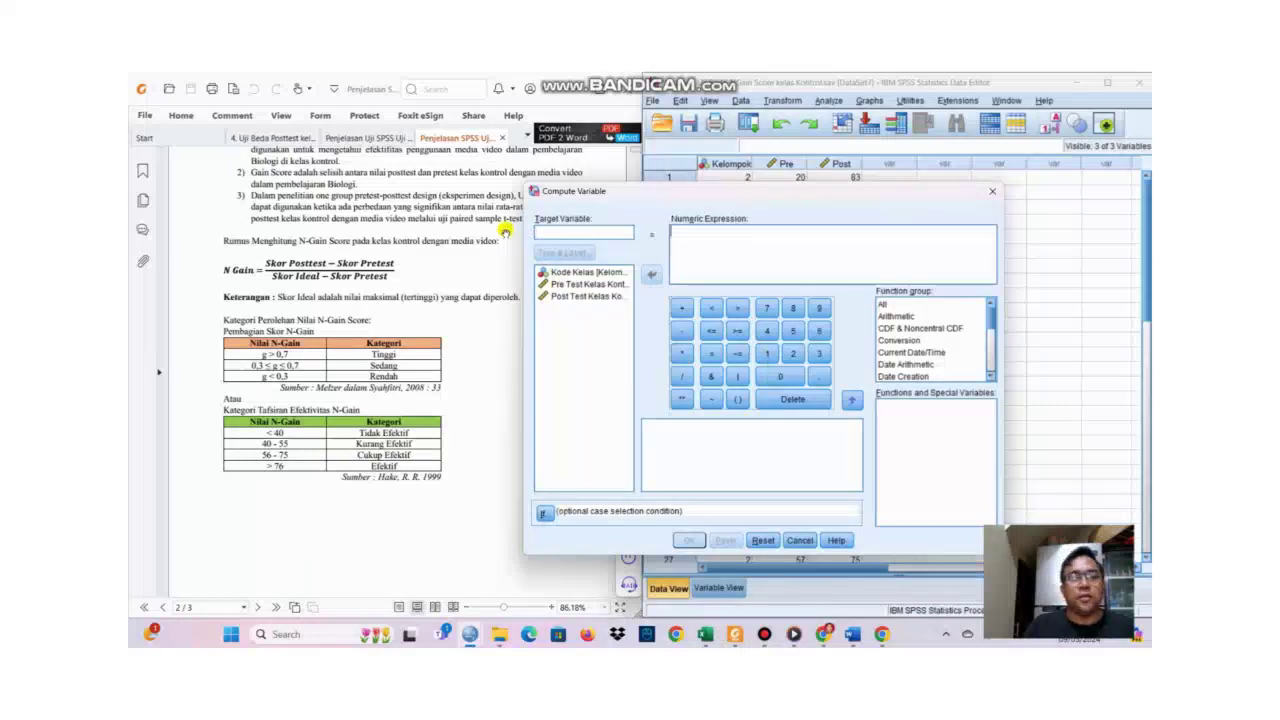
text(Post_Kurang_Pre)
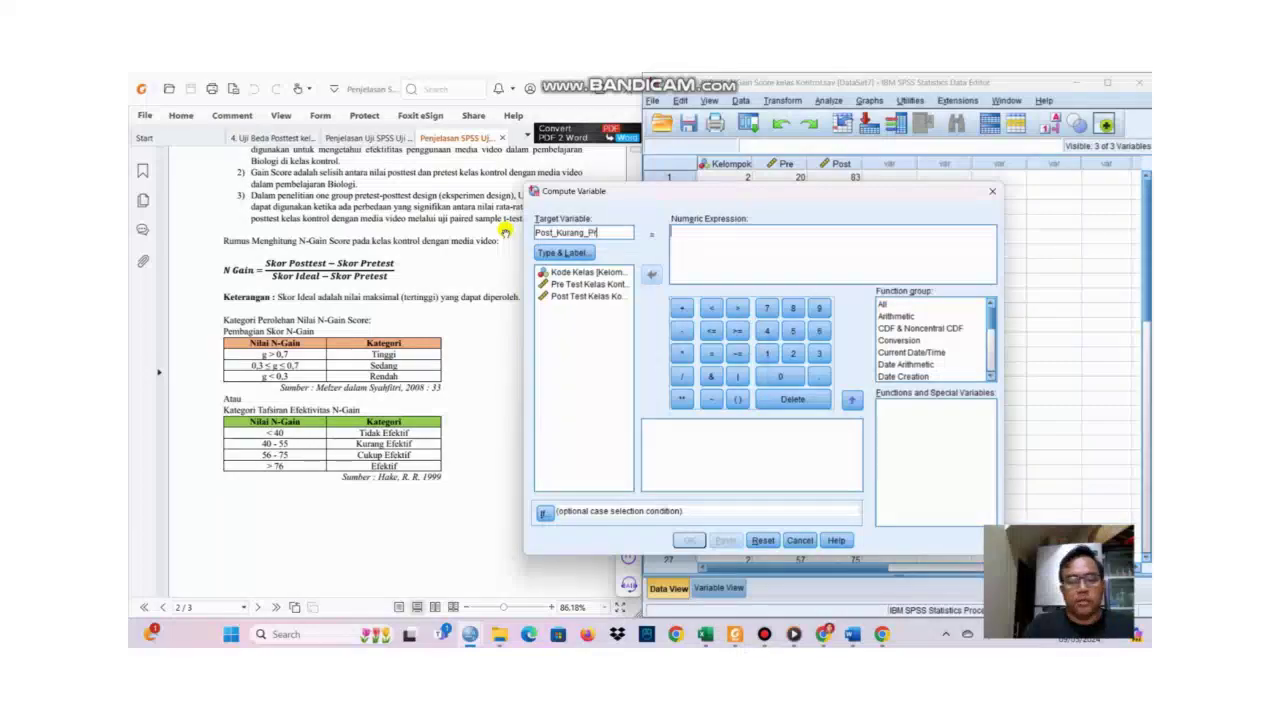
Compute Post_Kurang_Pre with the expression Post - Pre and return to the data editor.
click(576, 298)
click(651, 277)
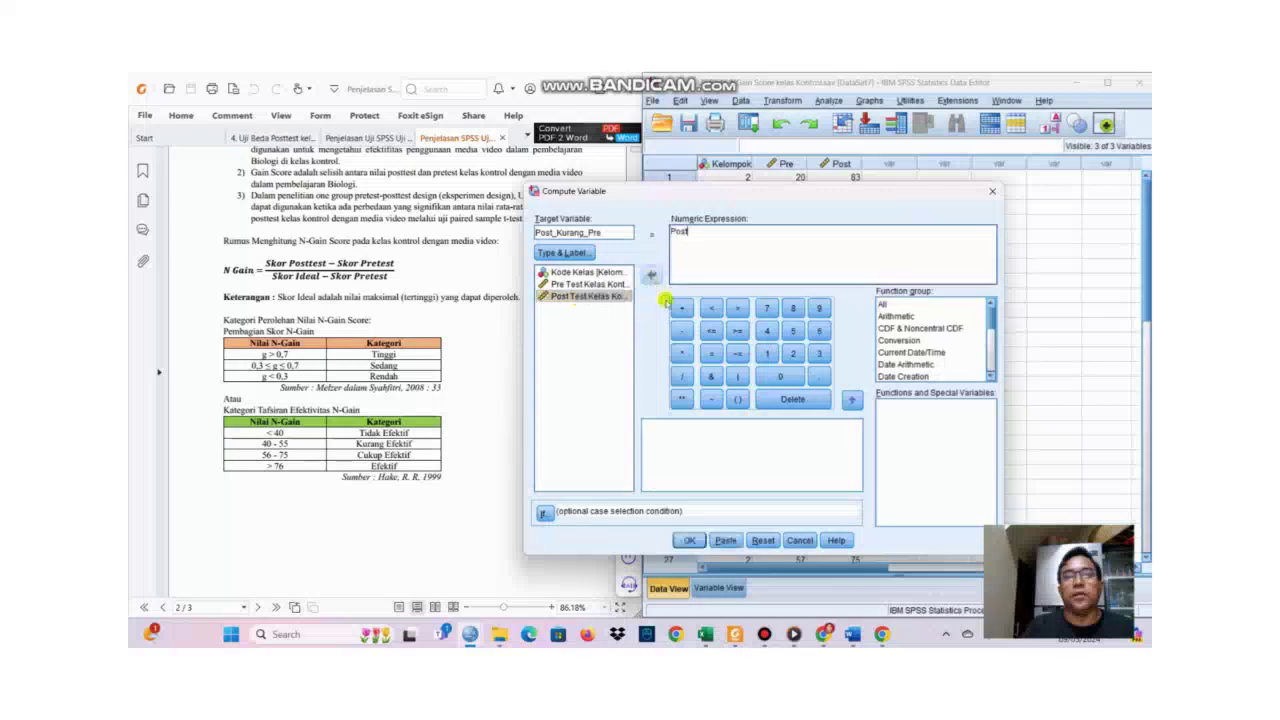
click(681, 331)
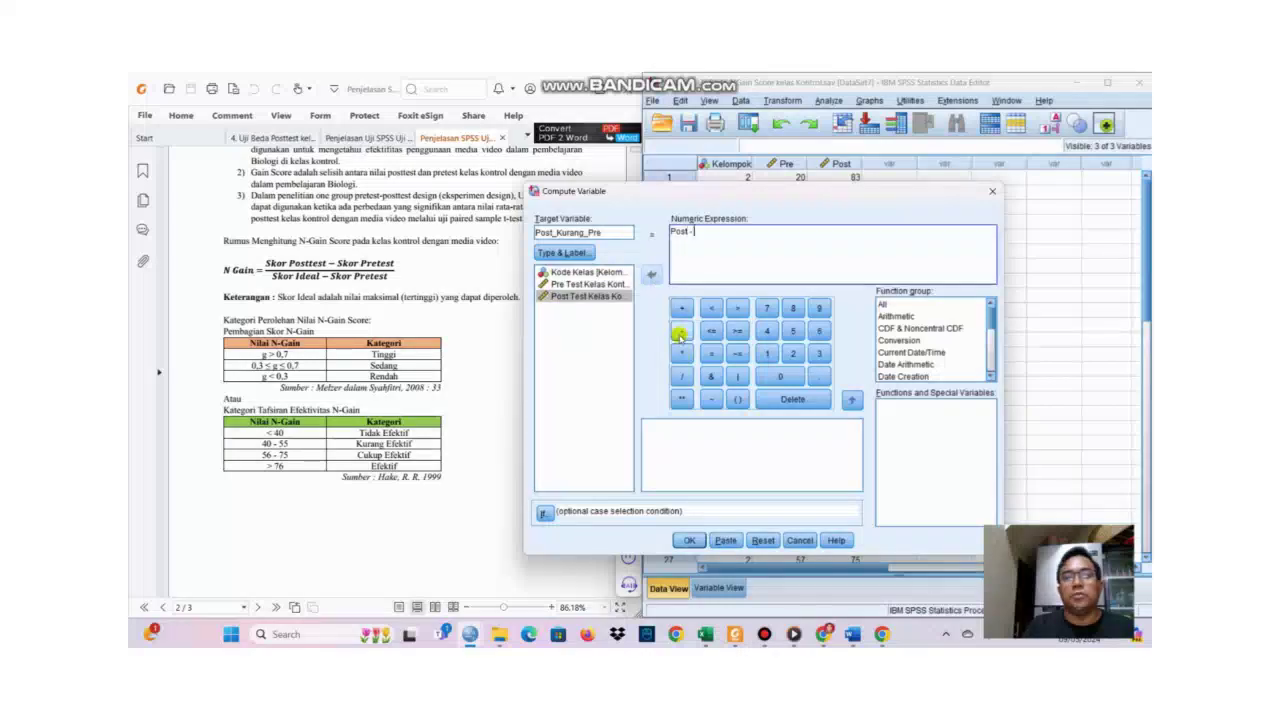
click(596, 284)
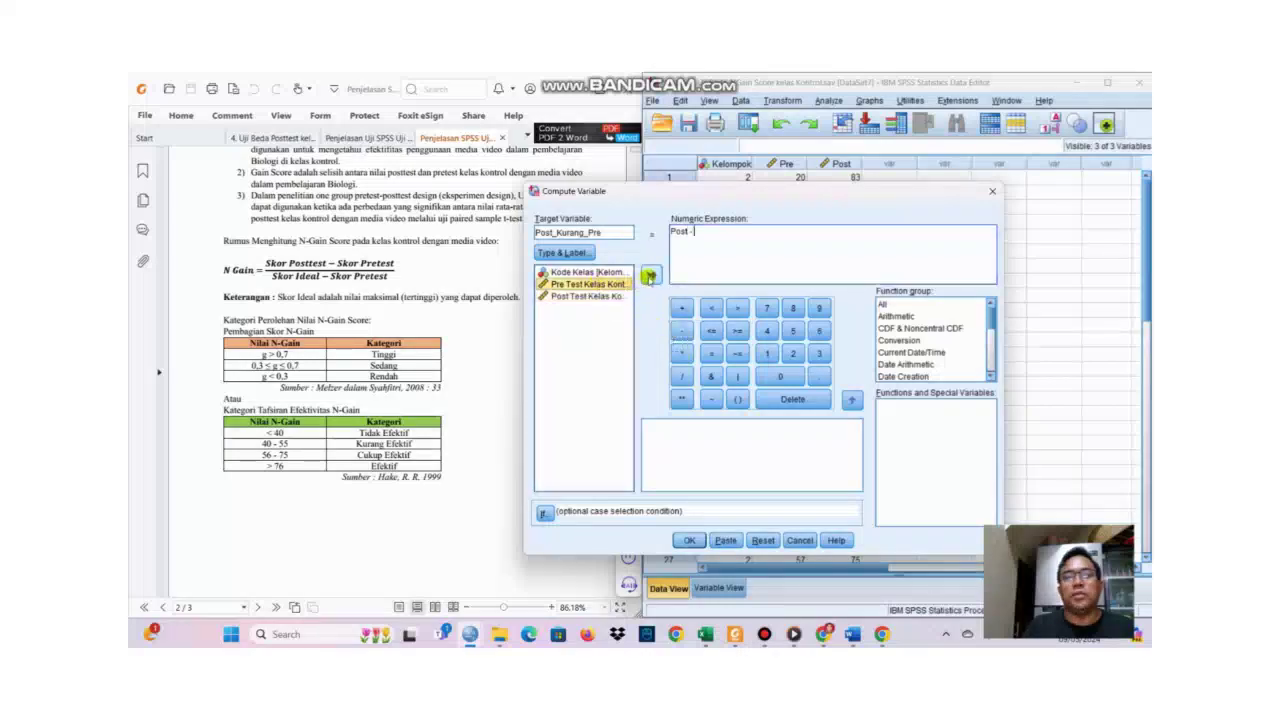
click(651, 274)
click(690, 540)
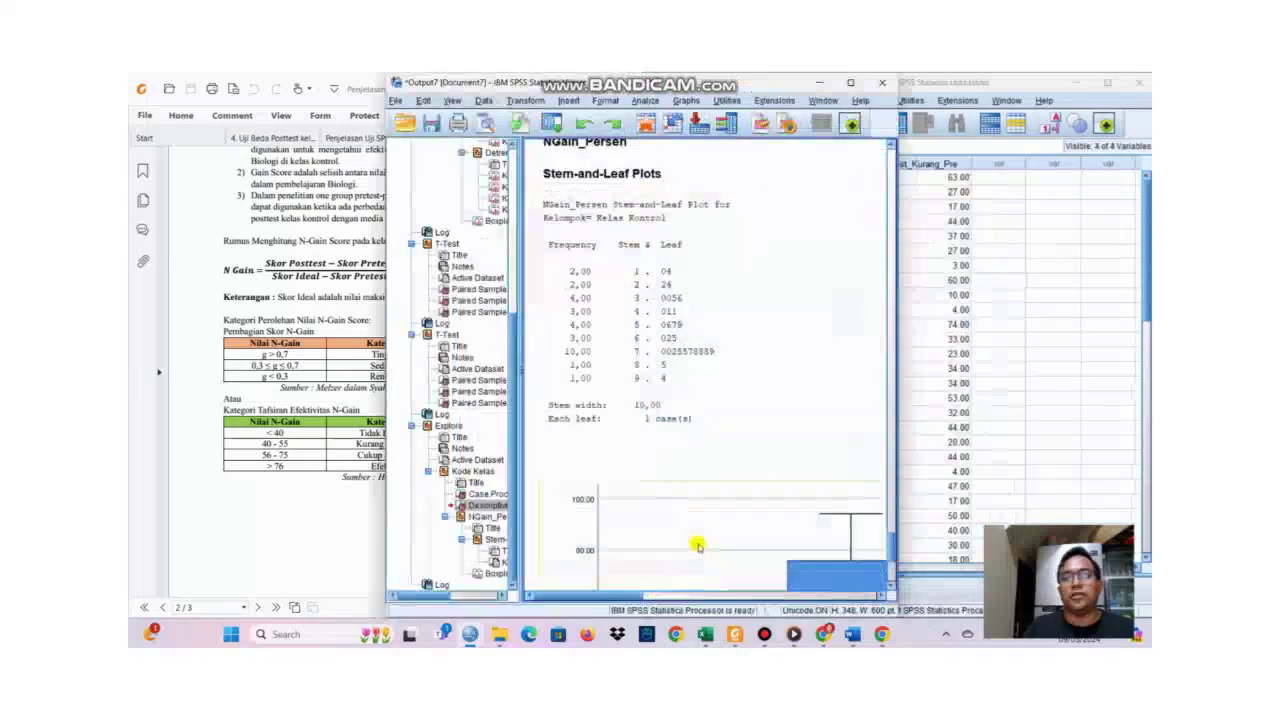
click(820, 83)
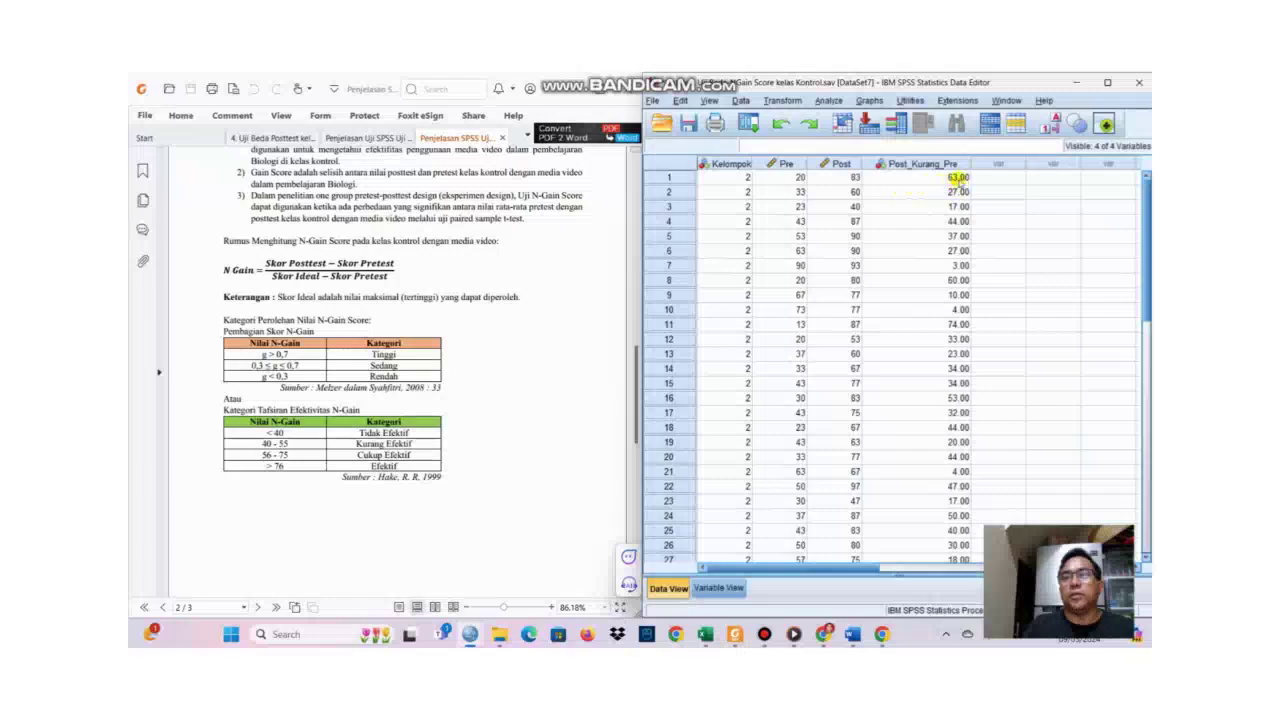
Set up another Compute Variable command with target variable Seratus_Kurang_Pre and an emptied numeric expression.
click(782, 101)
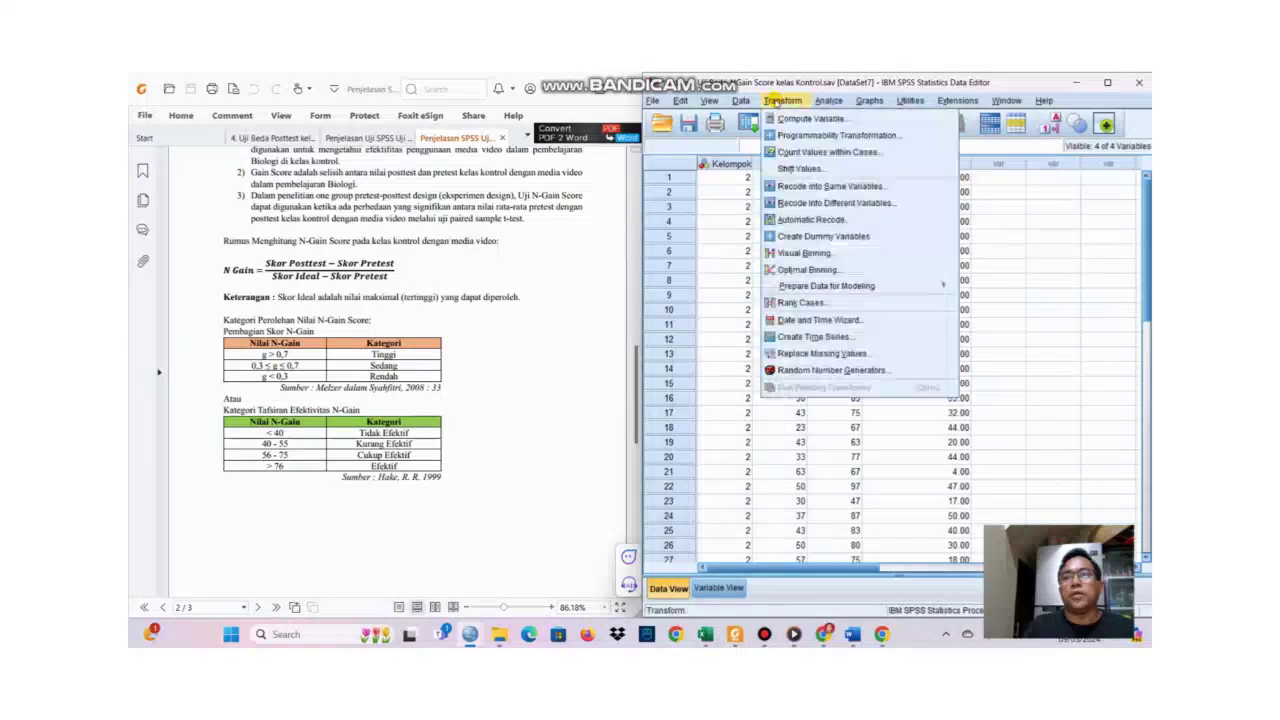
click(797, 119)
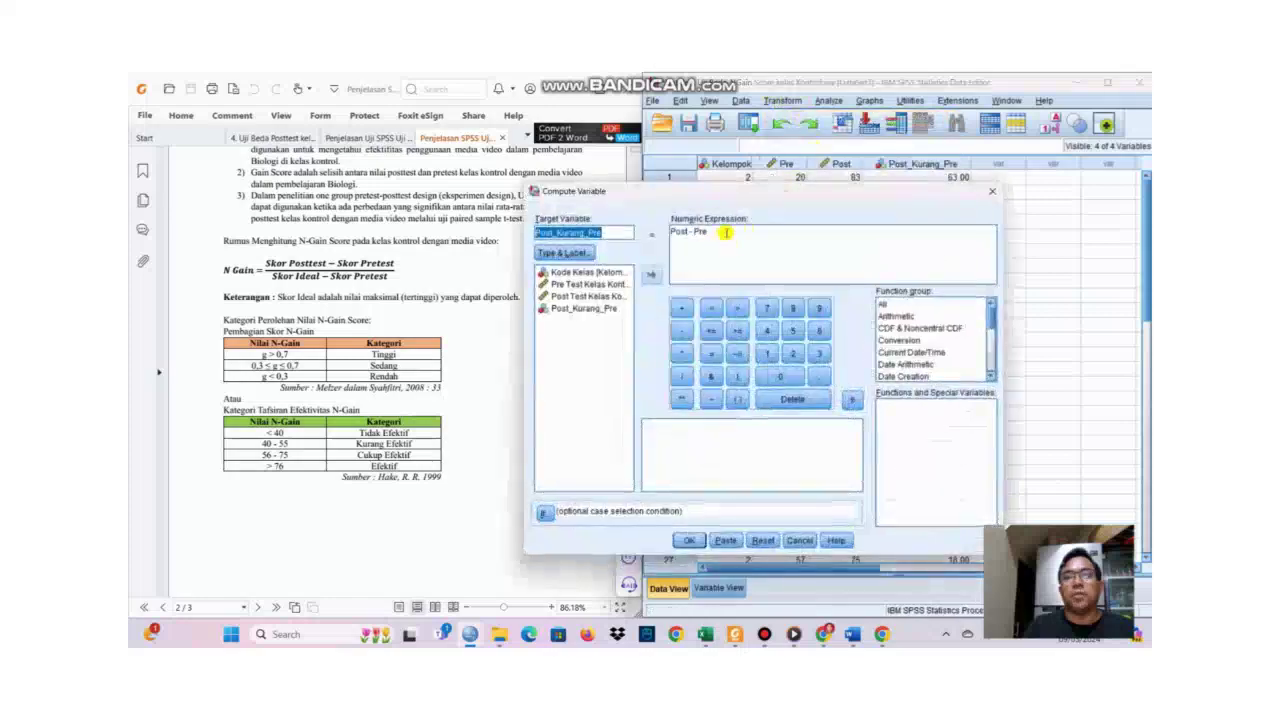
drag(723, 234, 510, 228)
key(BackSpace)
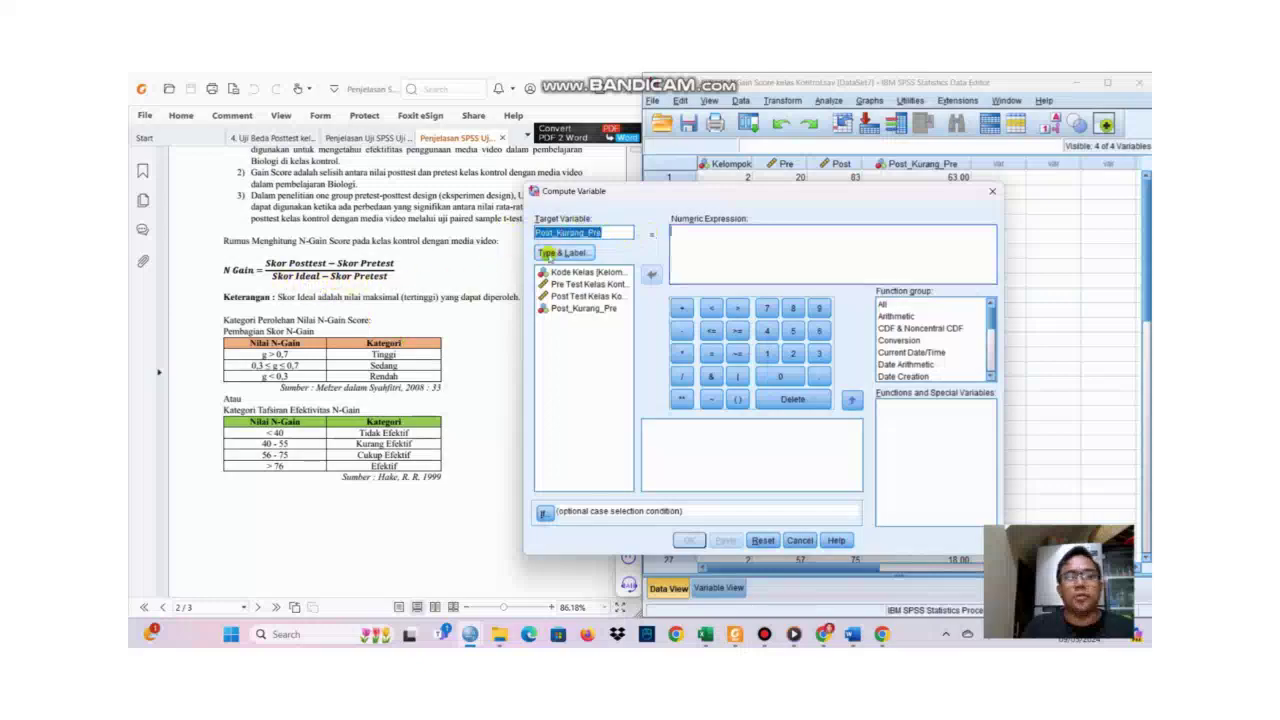
text(Seratu)
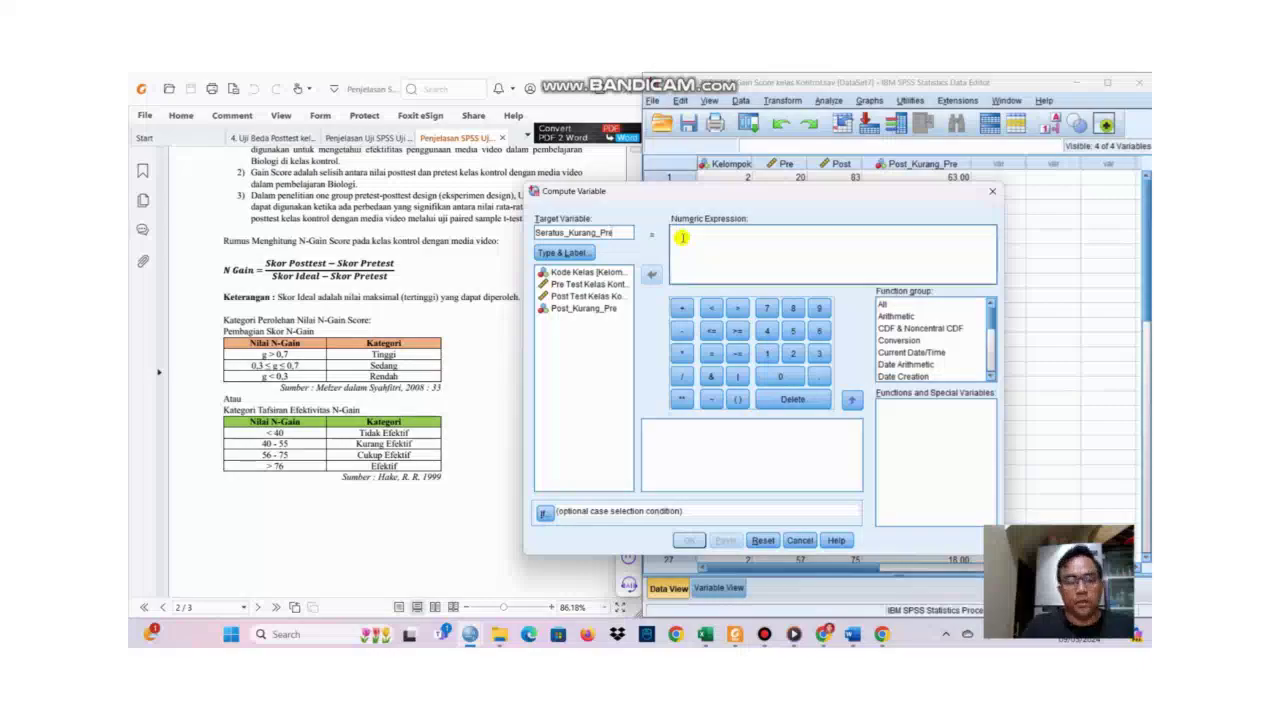
Compute Seratus_Kurang_Pre with the expression 100 - Pre, then bring back the dataset and the PDF's N-Gain formula.
click(681, 237)
text(100)
click(681, 330)
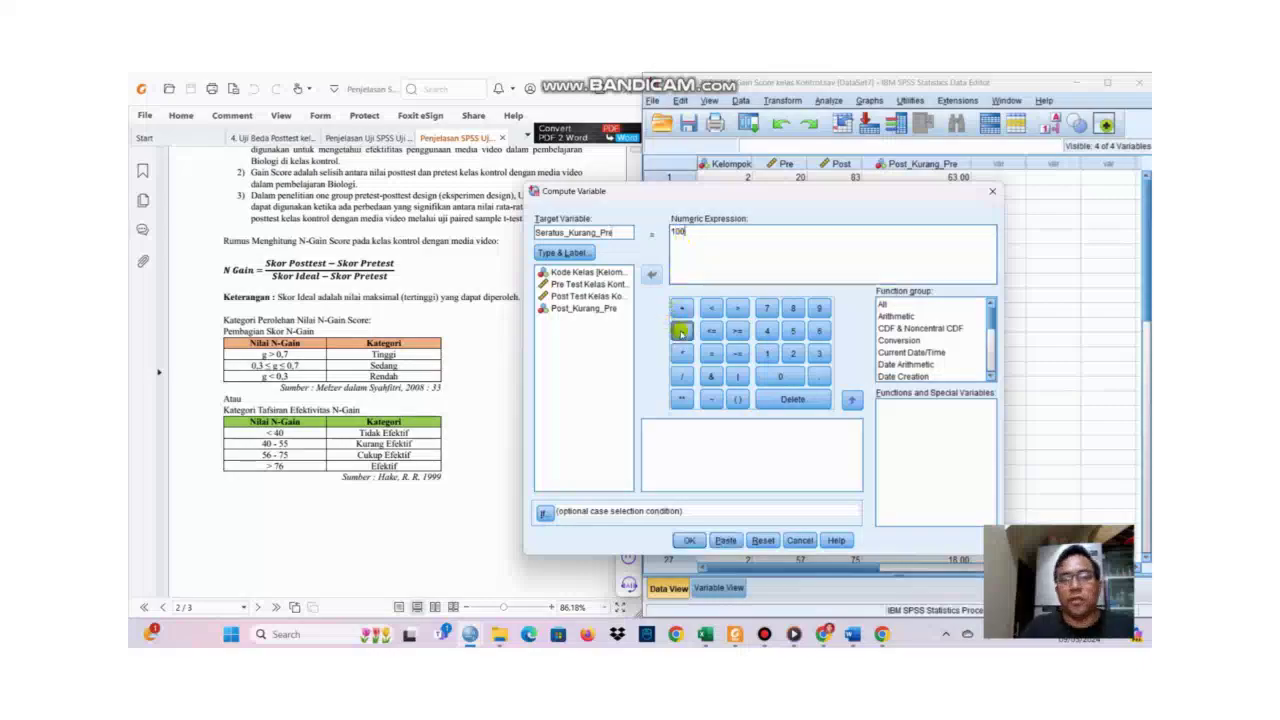
click(585, 285)
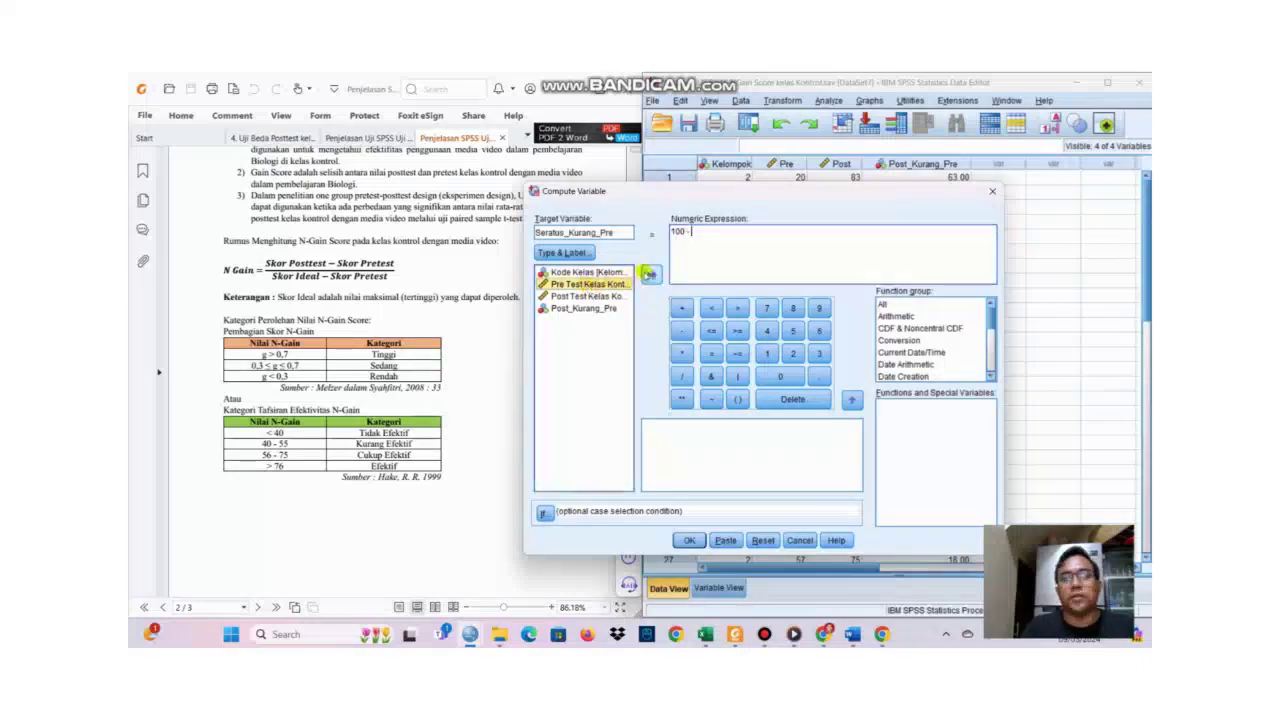
click(651, 274)
click(689, 540)
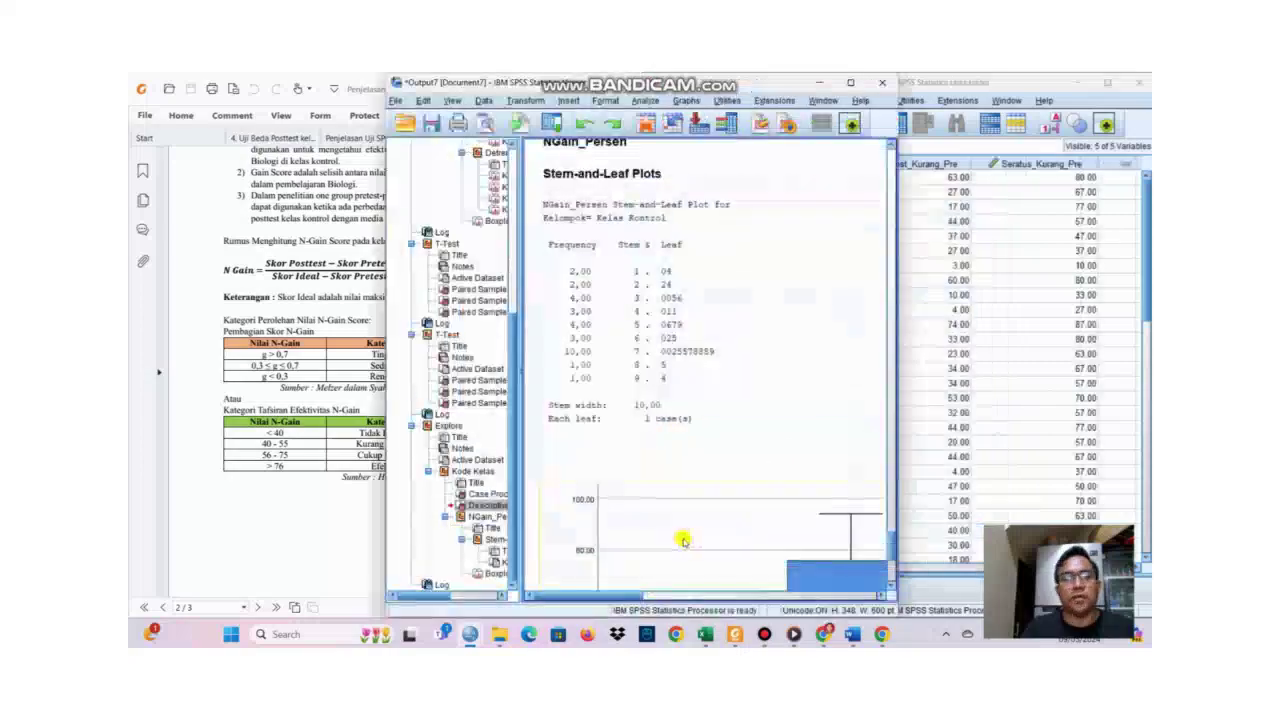
click(1072, 238)
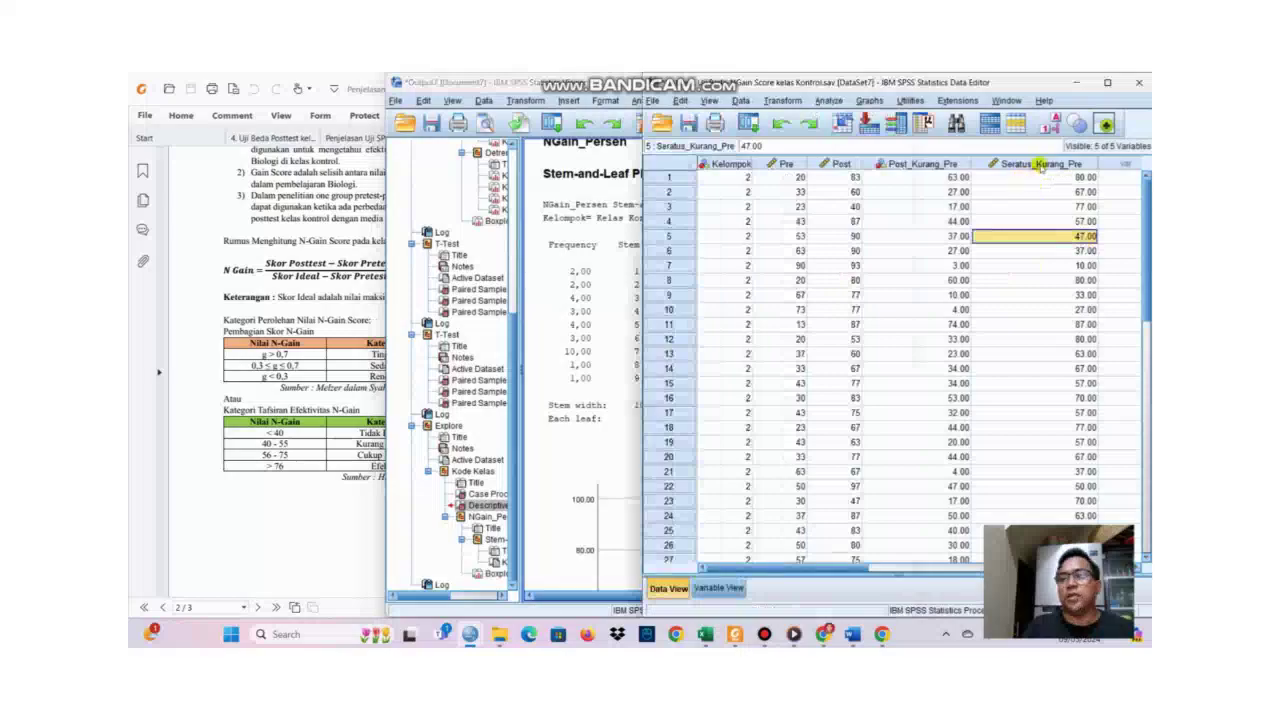
click(315, 352)
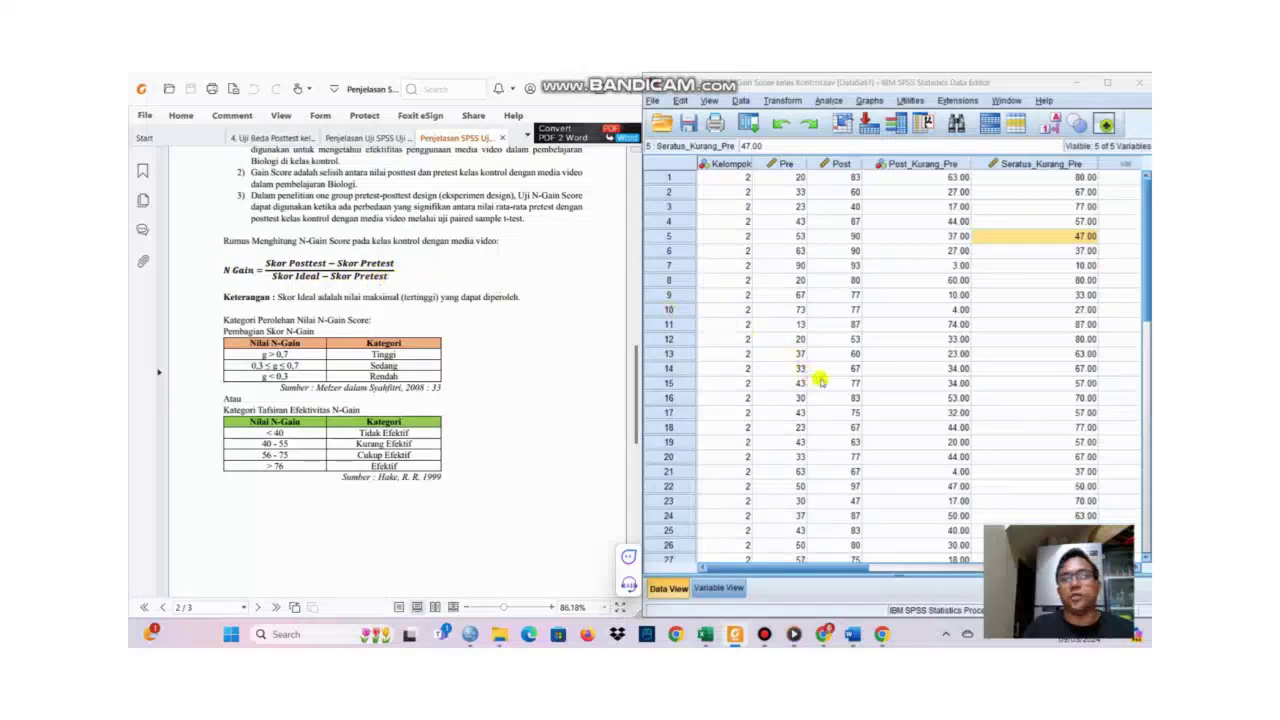
Reopen Compute Variable and name the target variable NGain_Score.
click(782, 101)
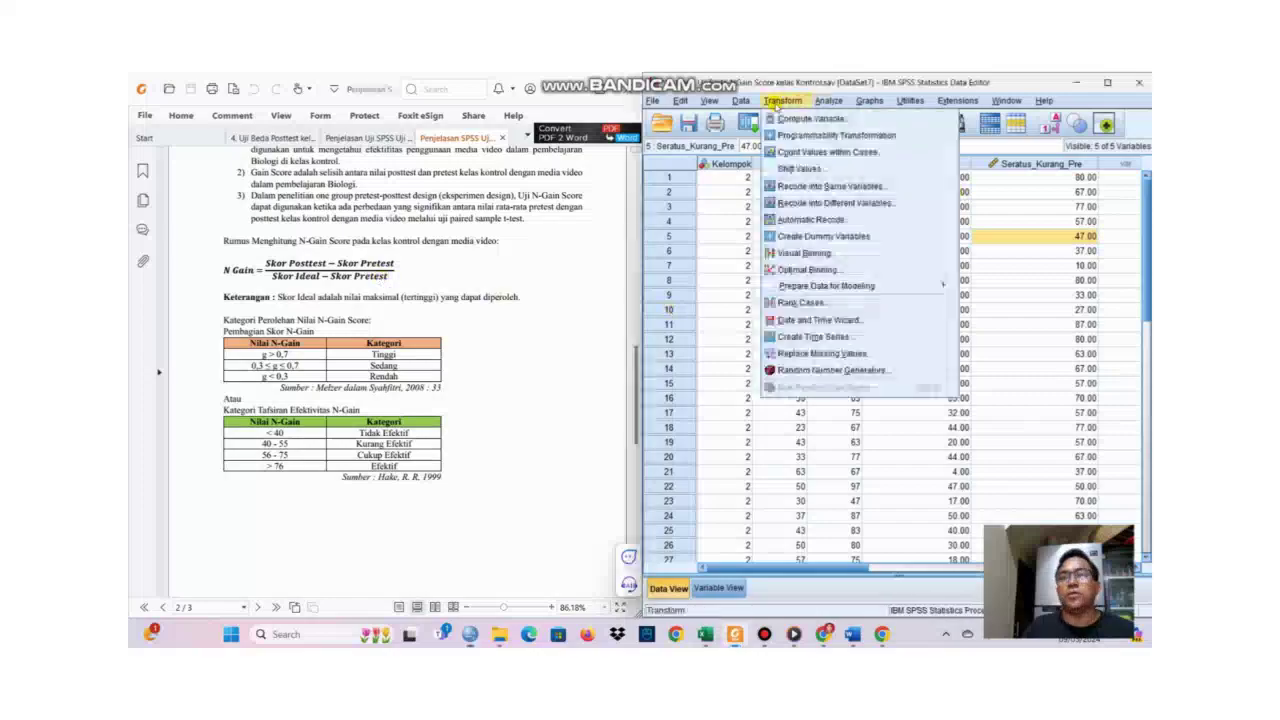
click(788, 120)
double_click(620, 232)
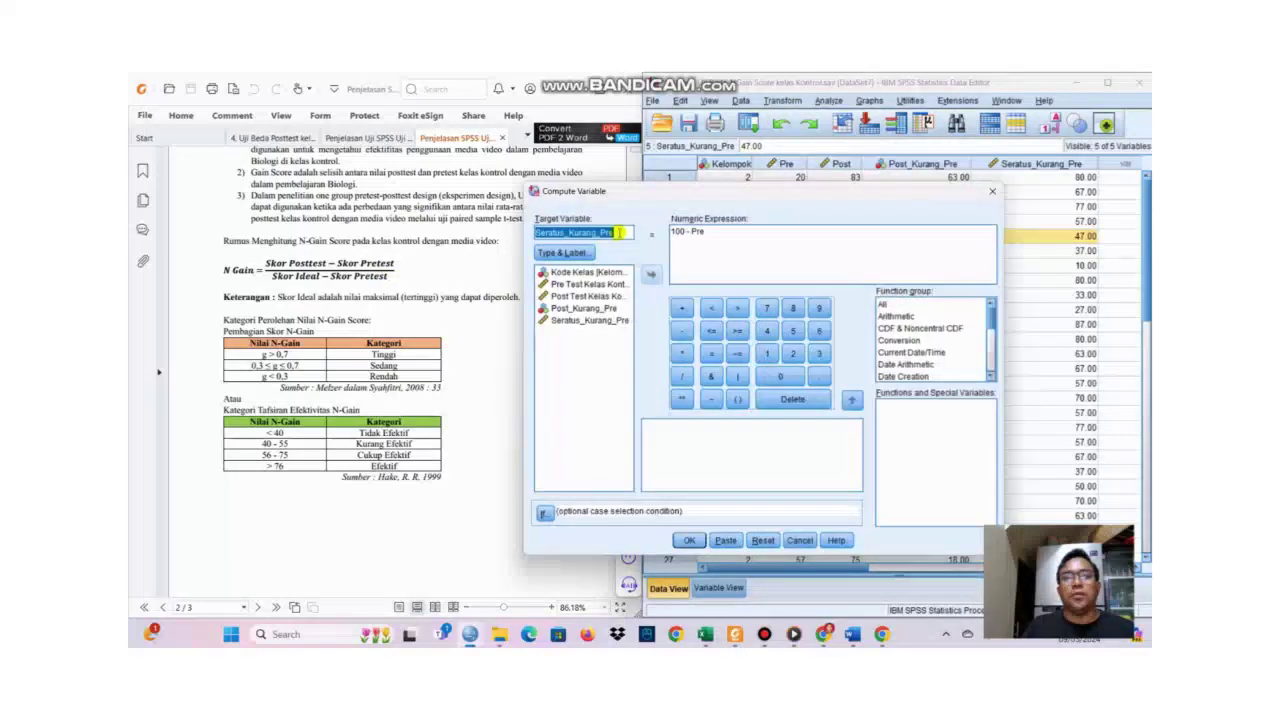
text(NGain_Score)
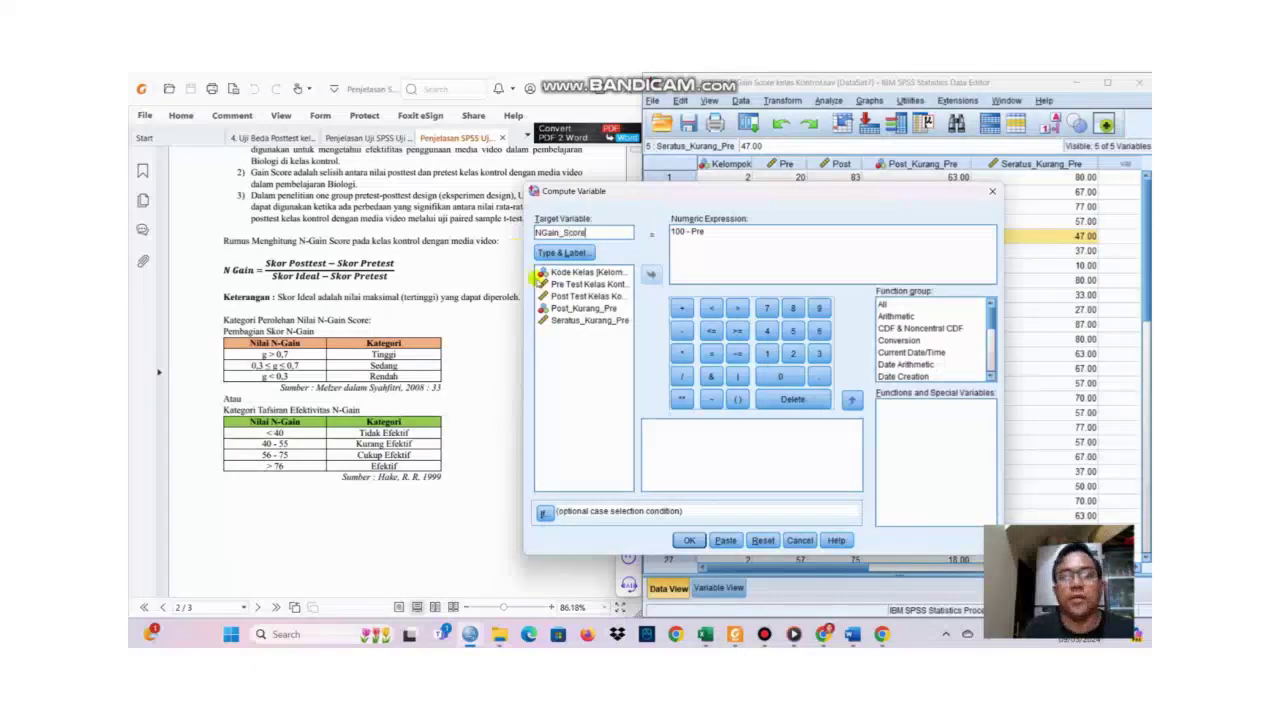
Replace the old expression with Post_Kurang_Pre / Seratus_Kurang_Pre and compute NGain_Score.
click(588, 309)
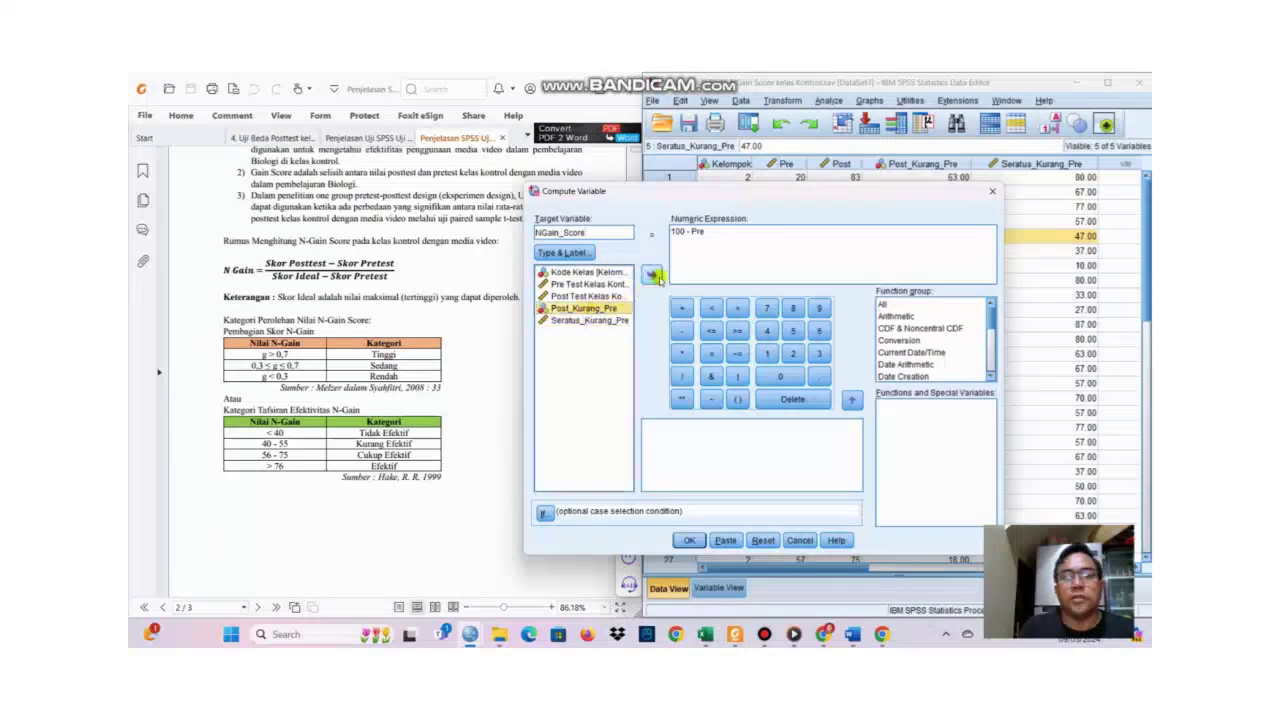
drag(706, 232, 675, 231)
key(BackSpace)
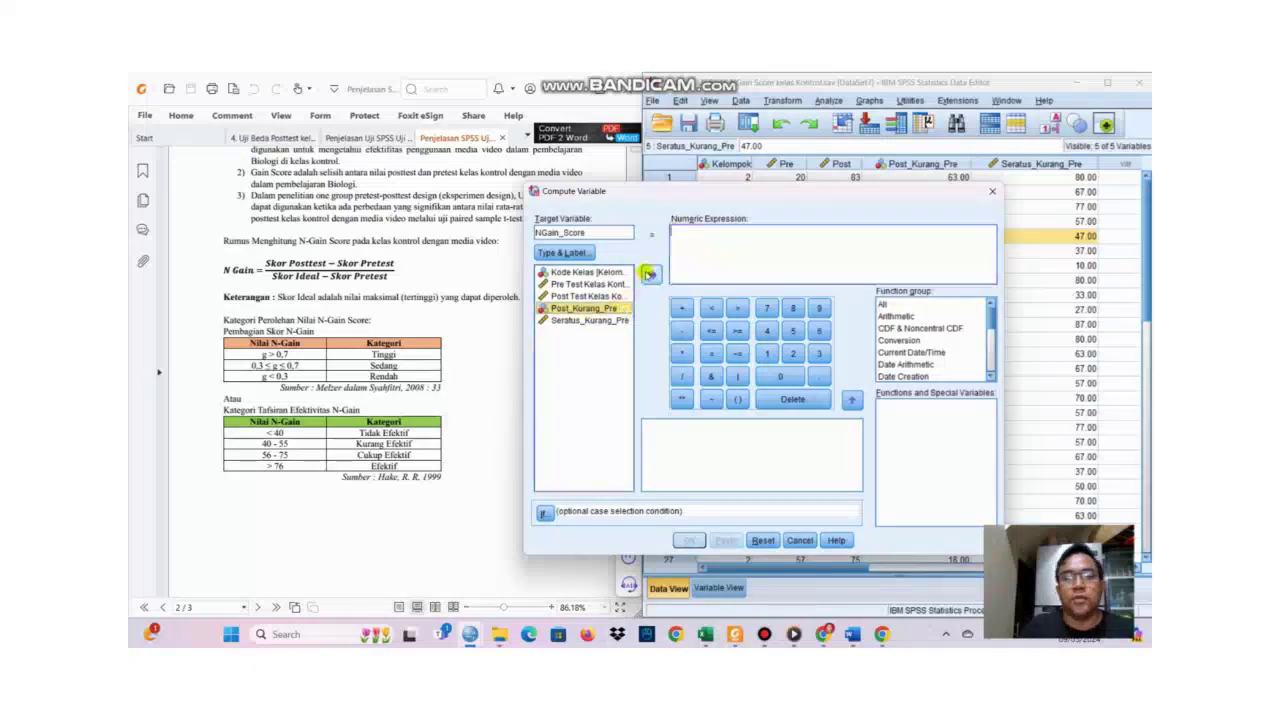
click(650, 274)
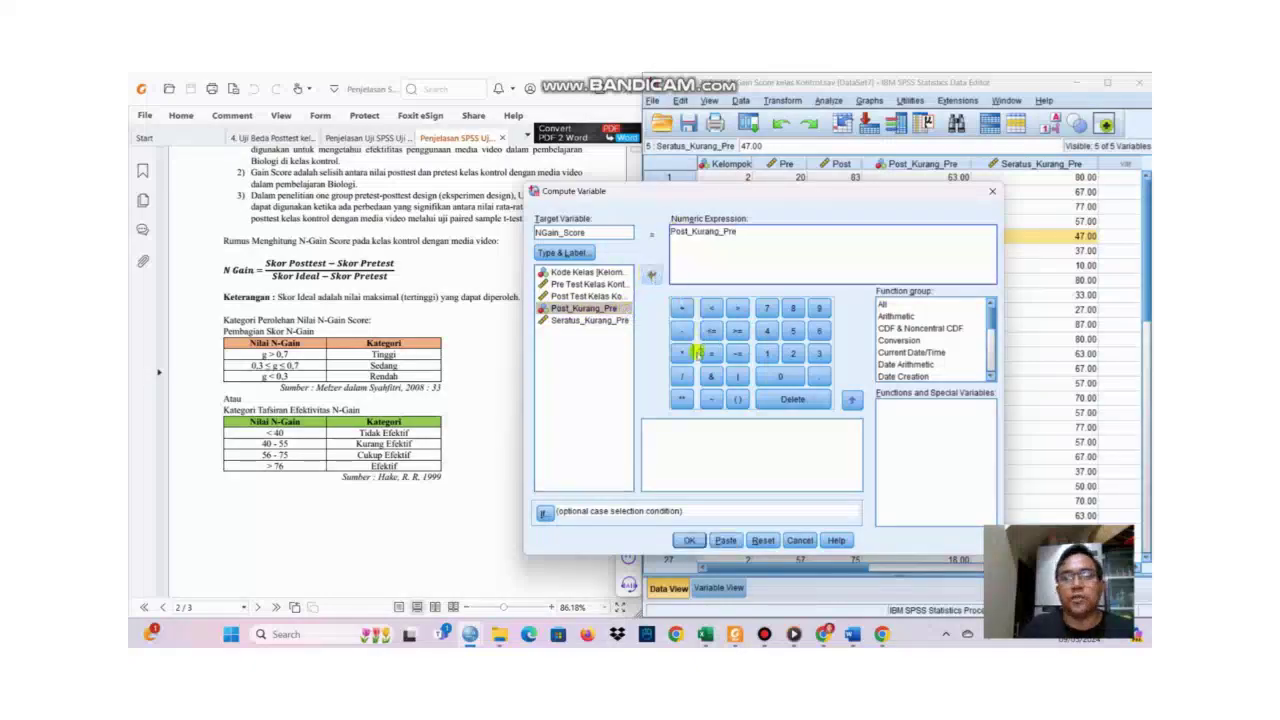
click(681, 376)
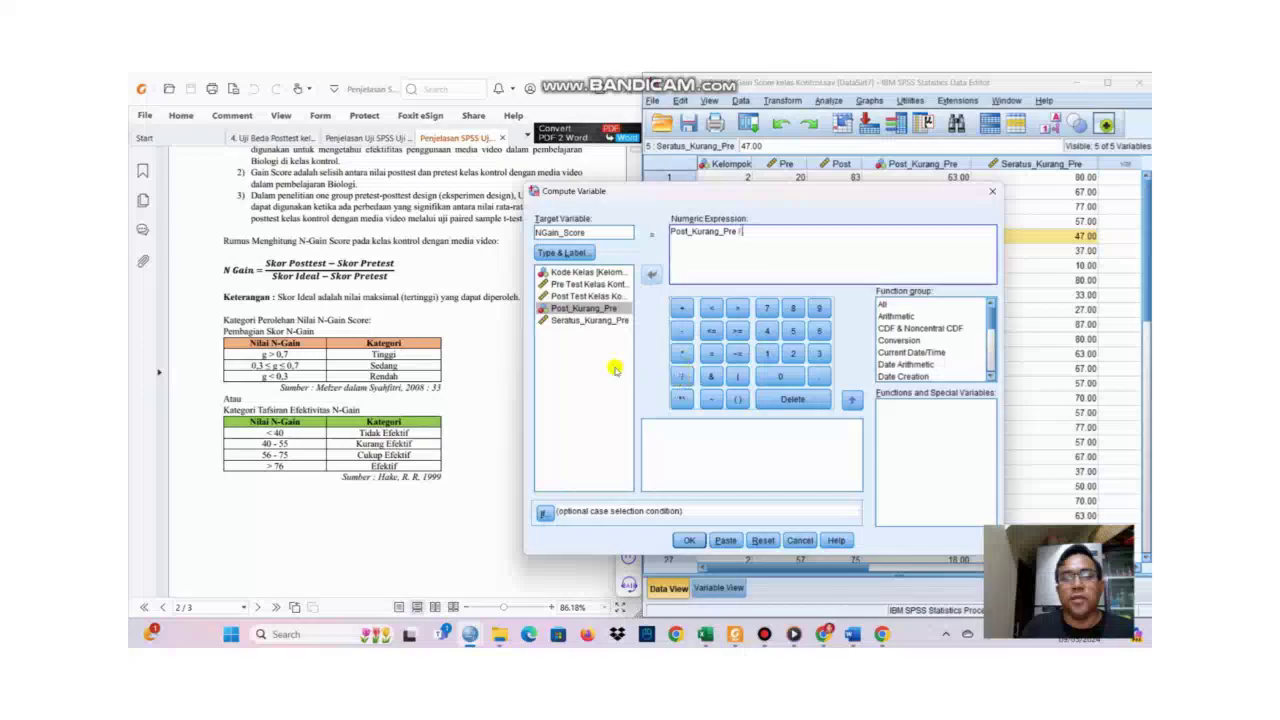
click(590, 320)
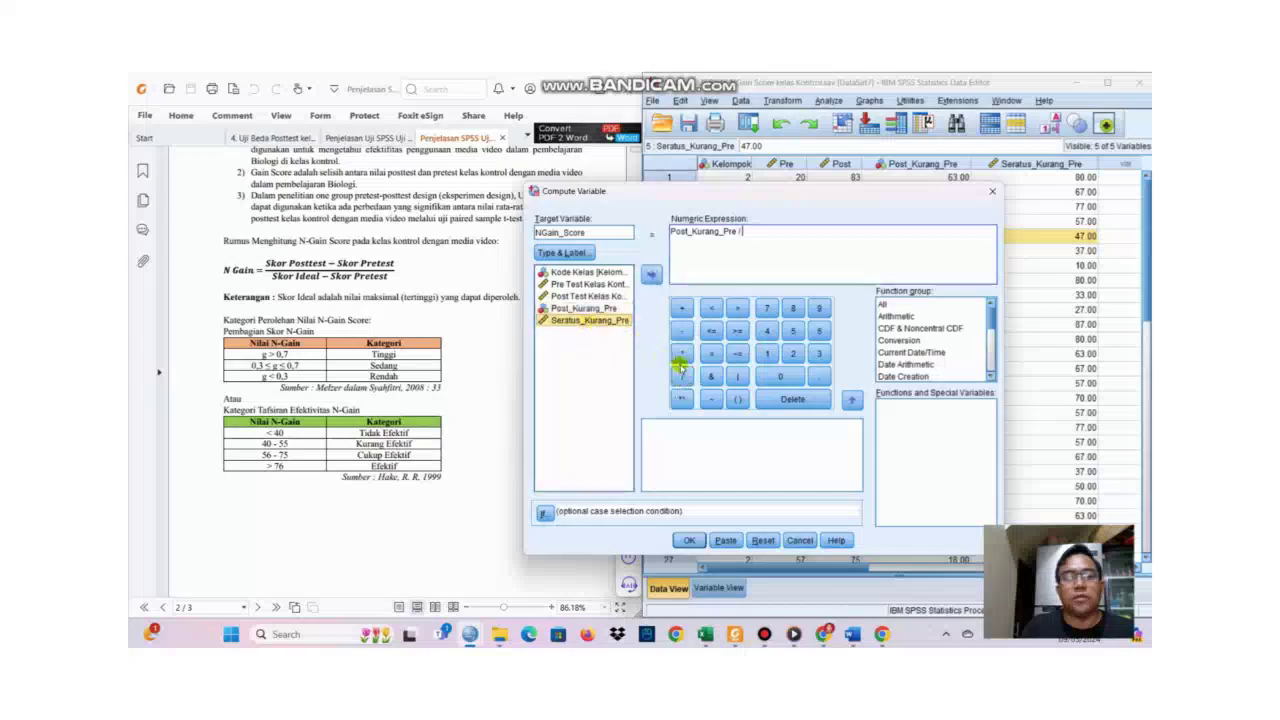
click(650, 276)
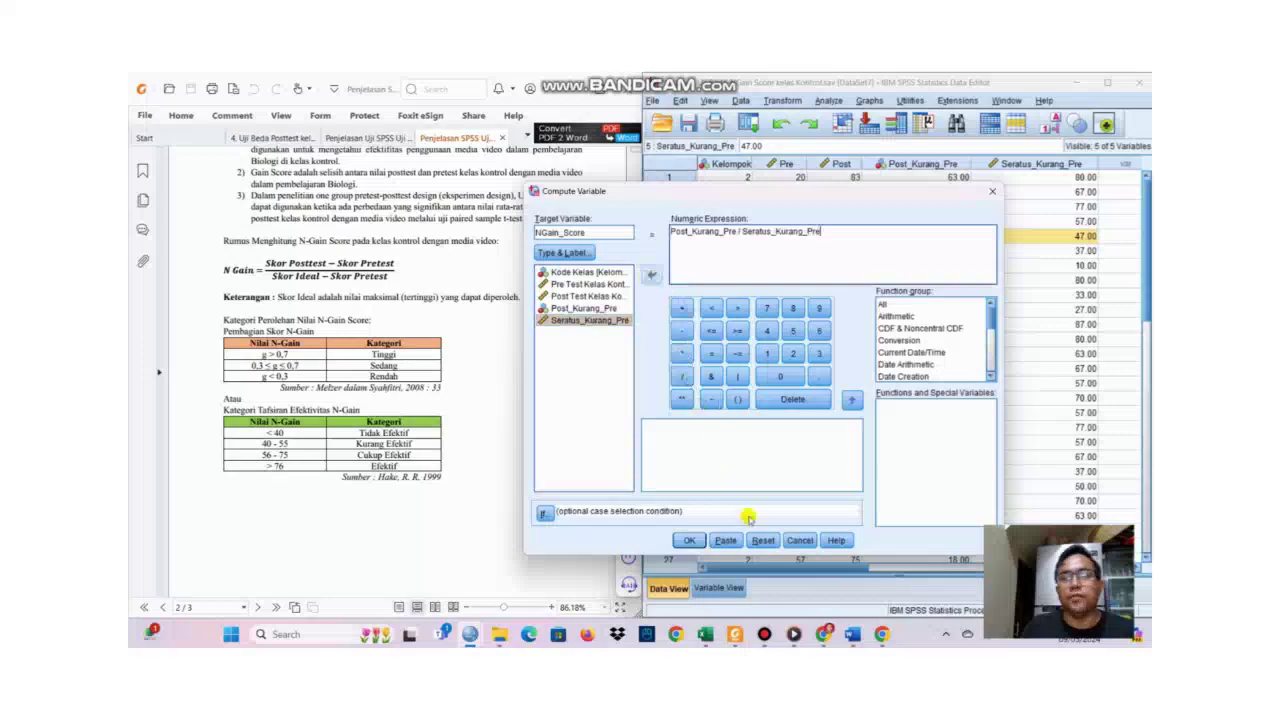
click(689, 540)
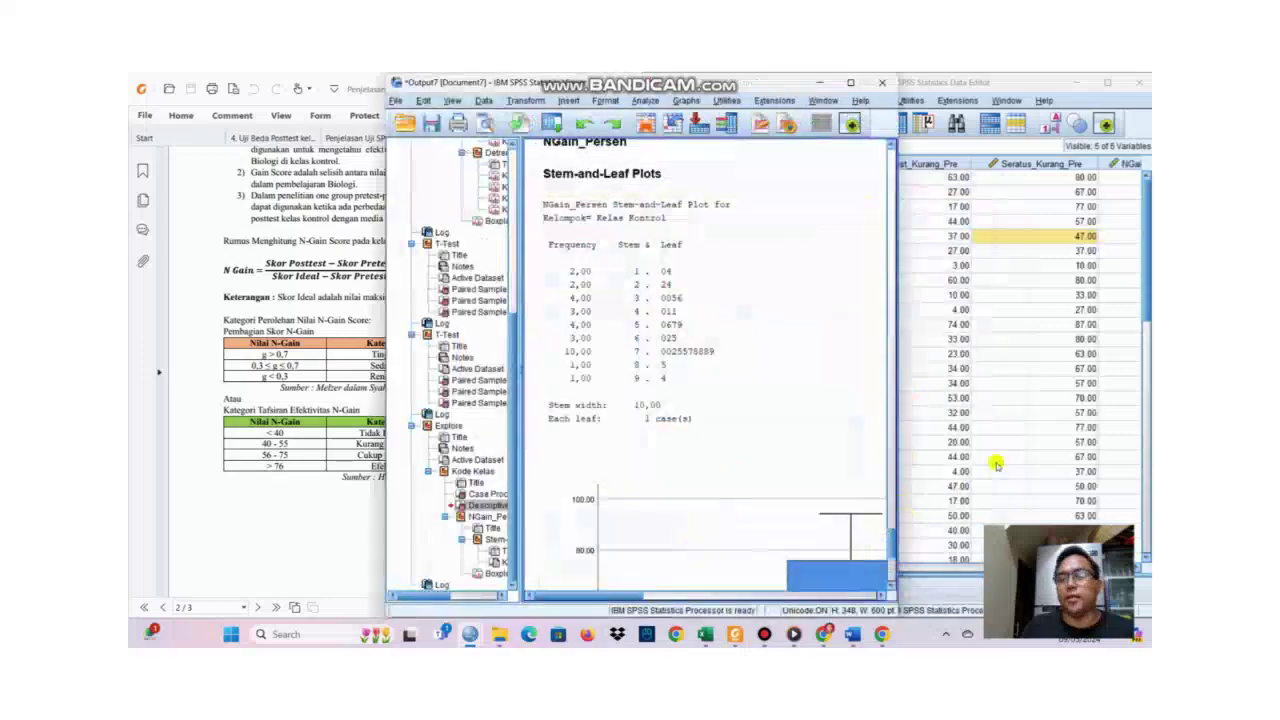
Return to the dataset's NGain_Score column and set up another Compute Variable command with target variable NGain_Persen and an emptied numeric expression.
click(1031, 397)
drag(829, 578, 955, 568)
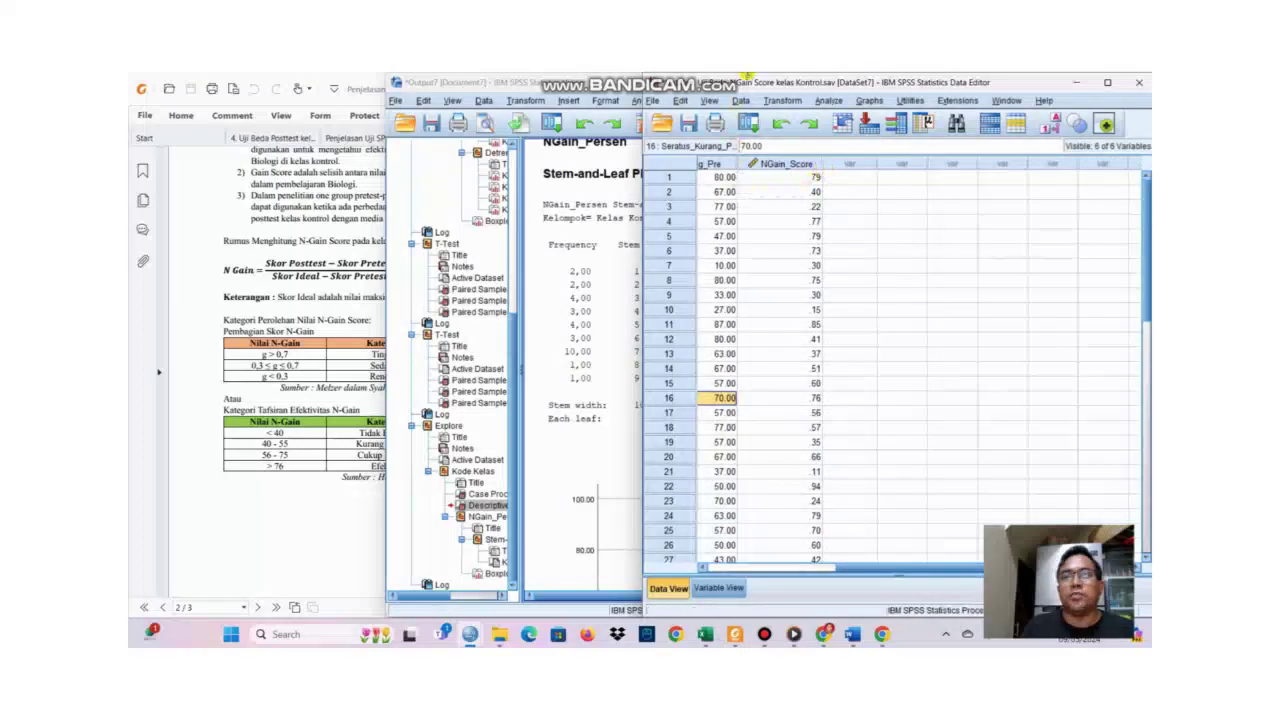
click(784, 100)
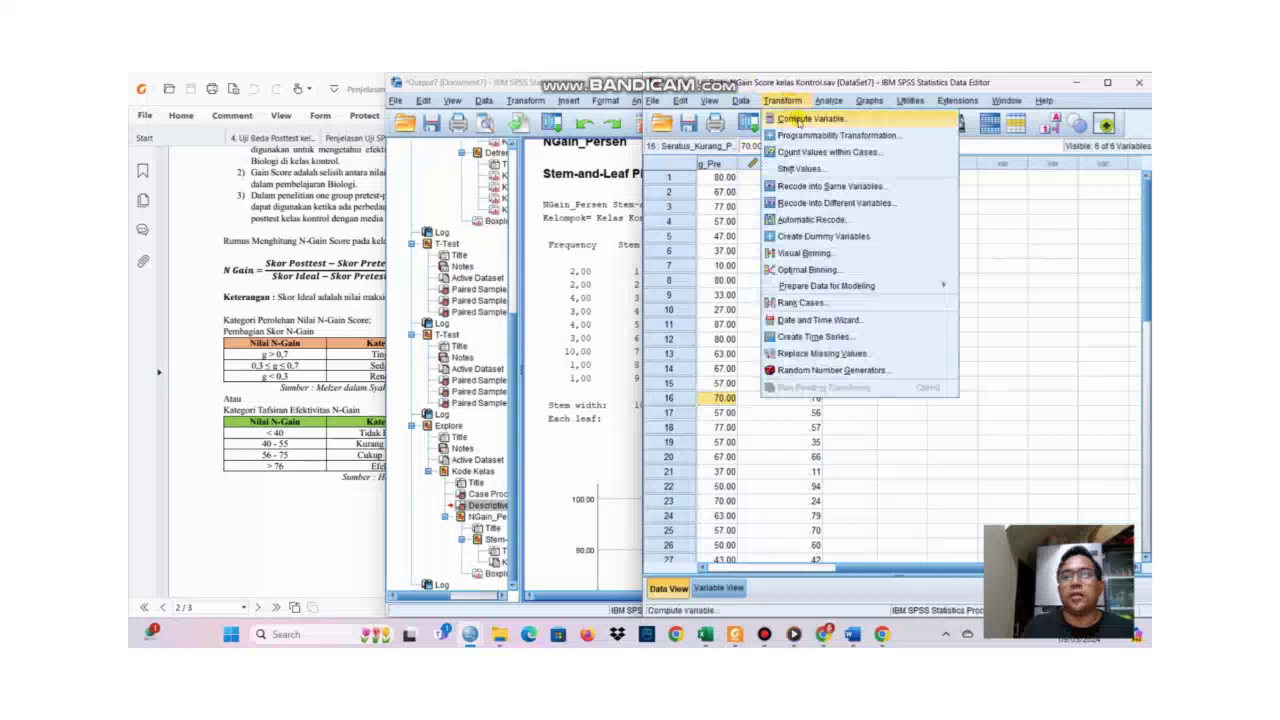
click(798, 120)
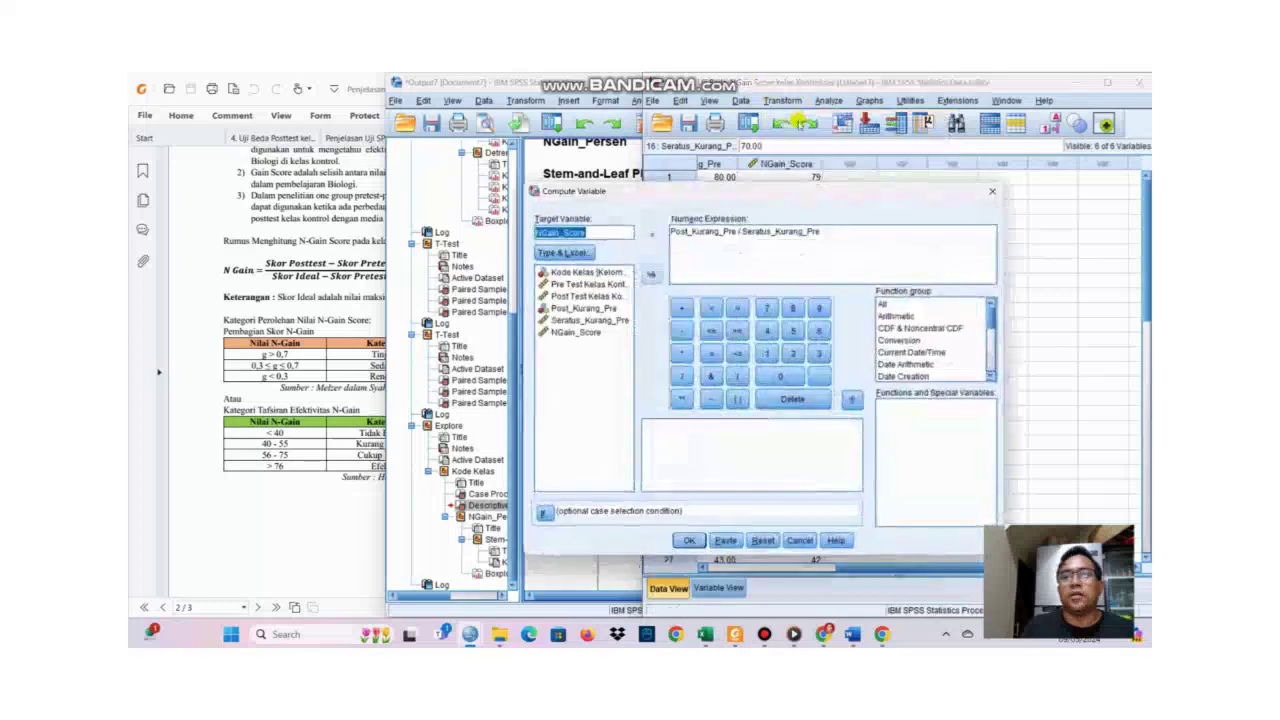
click(838, 233)
key(ctrl+a)
key(Delete)
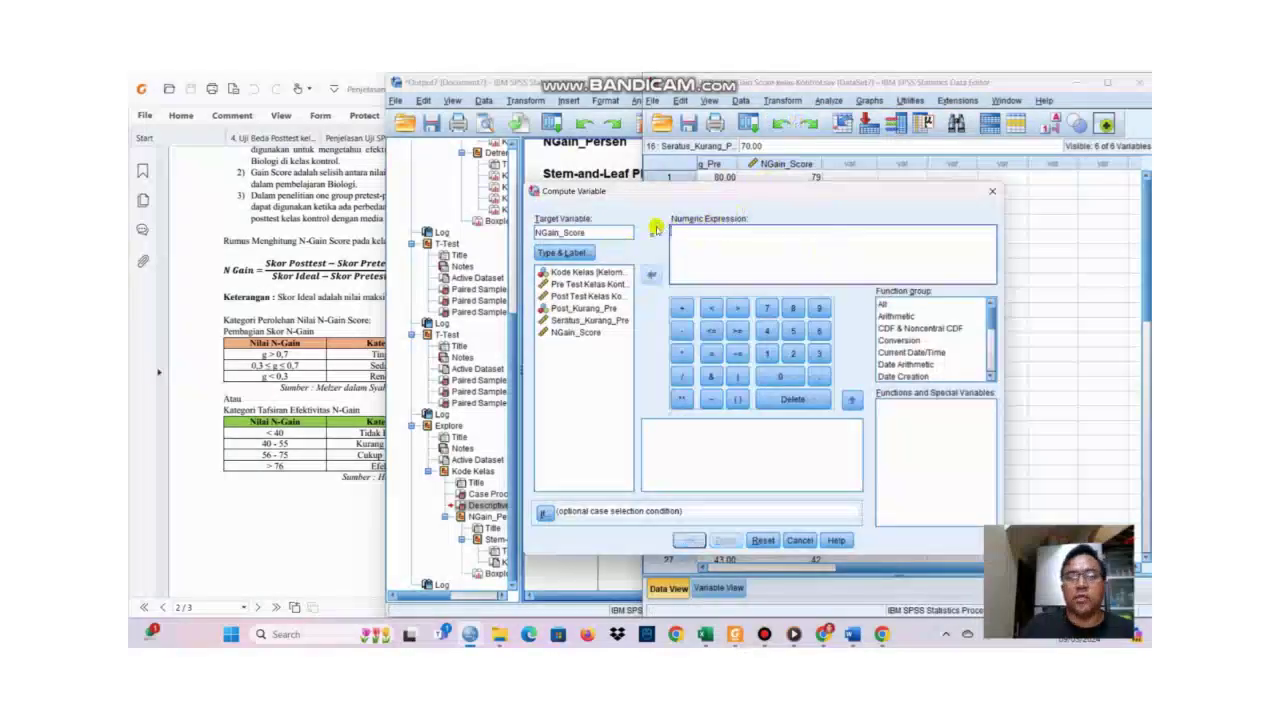
drag(590, 232, 563, 232)
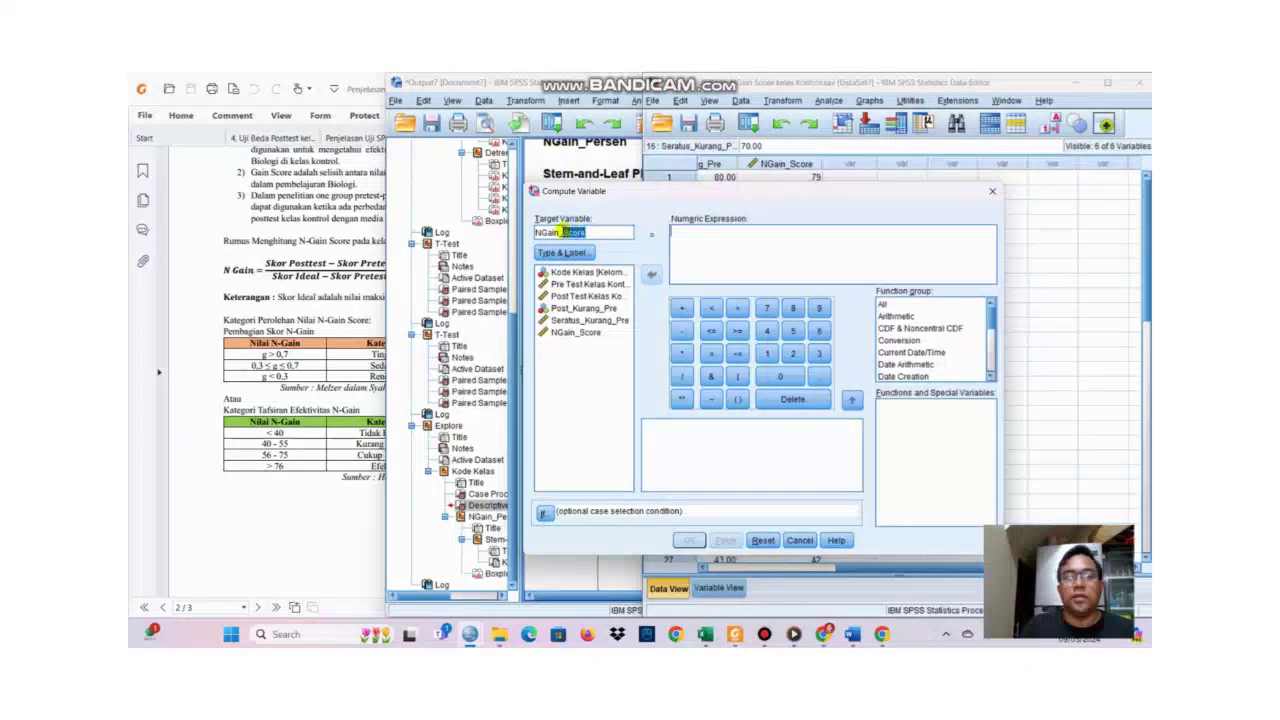
text(Persen)
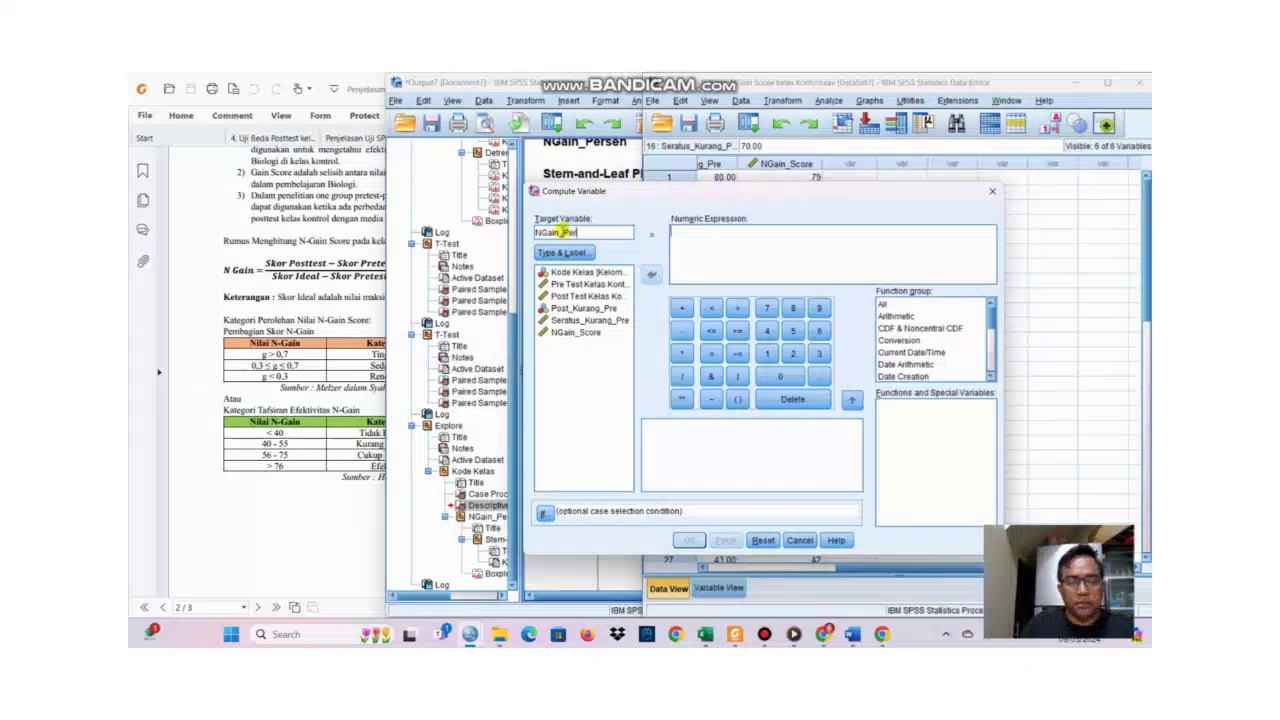
Compute NGain_Persen with the expression NGain_Score * 100.
click(591, 333)
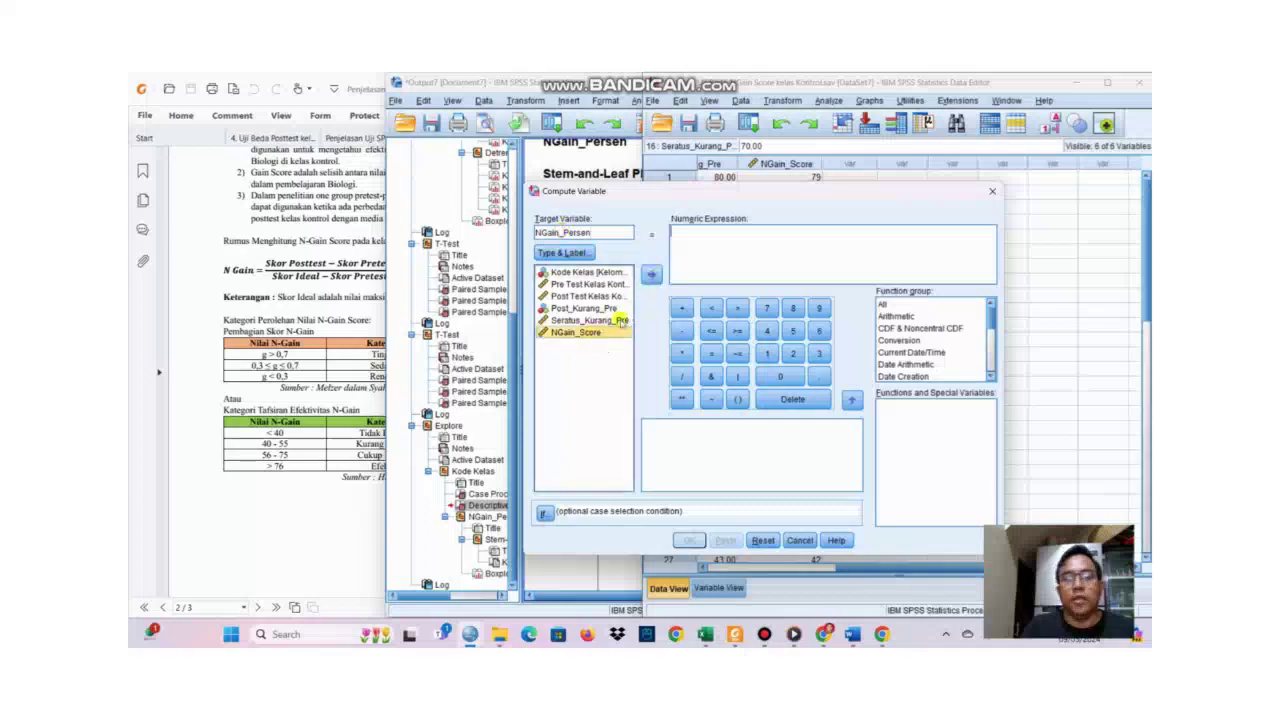
click(651, 274)
click(681, 353)
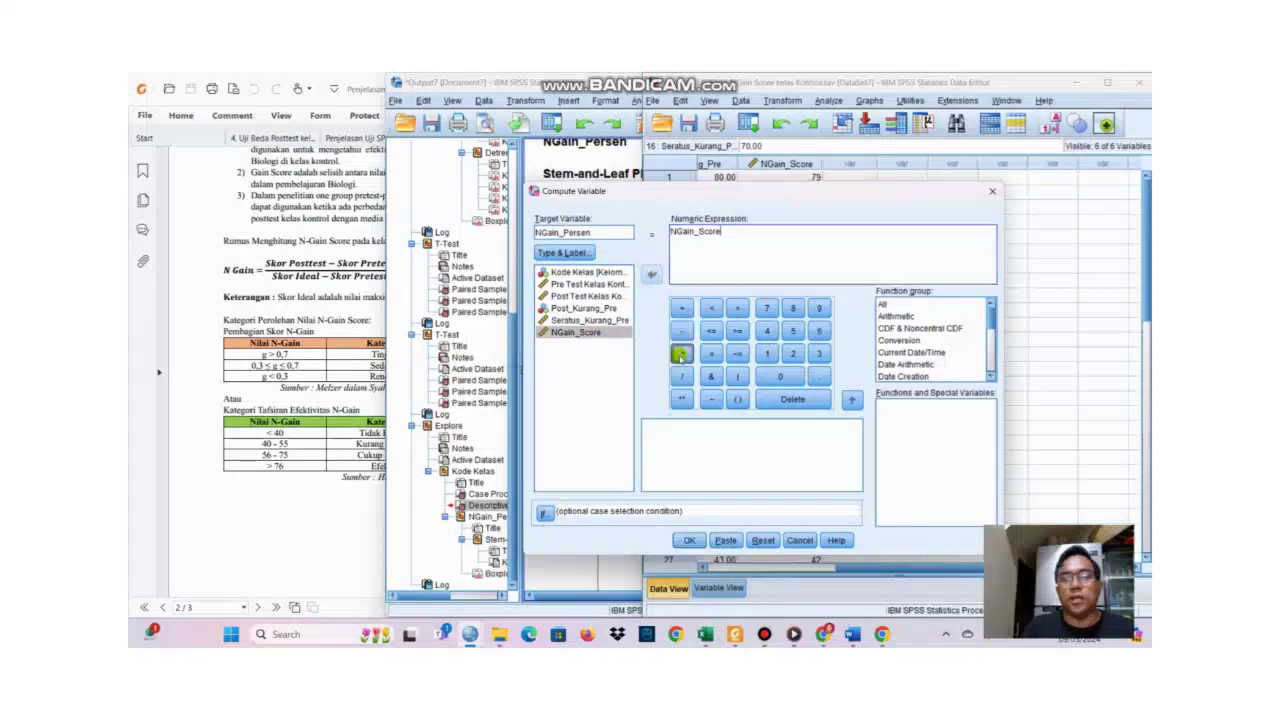
text(100)
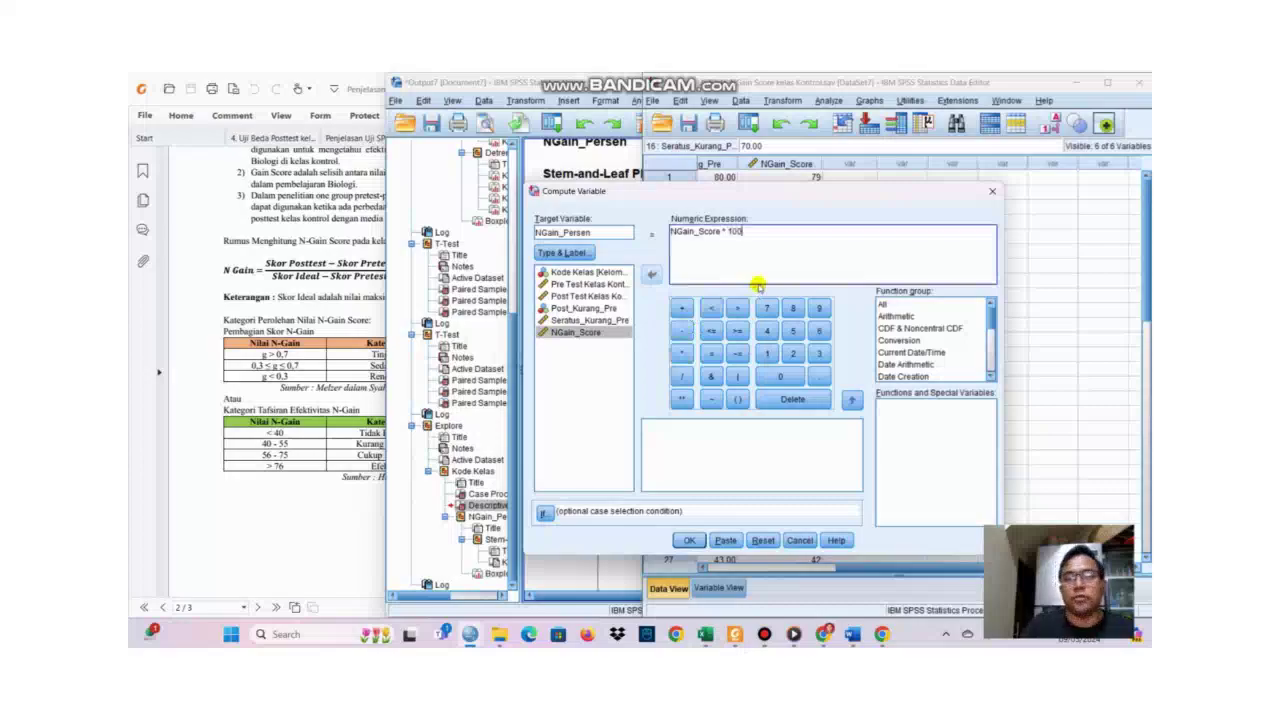
click(689, 540)
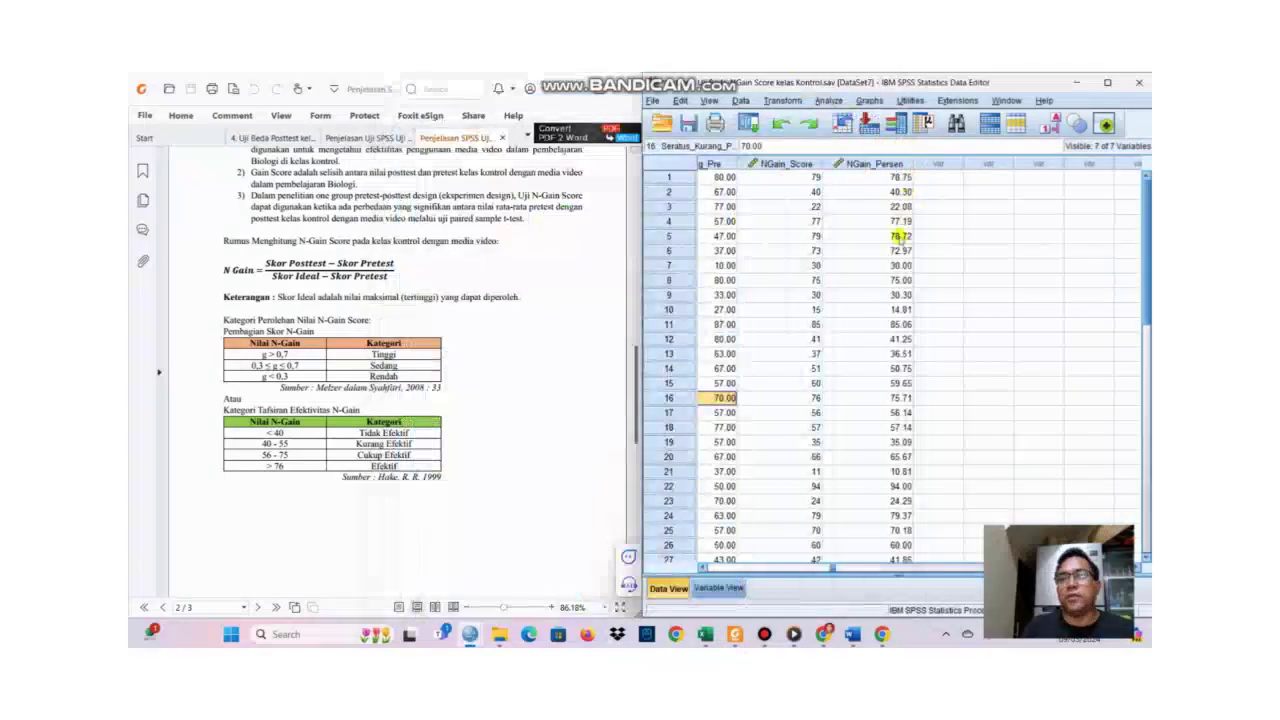
Run a descriptive Explore analysis with NGain_Persen as the dependent variable and Kode Kelas as the factor, displaying both statistics and plots.
click(830, 101)
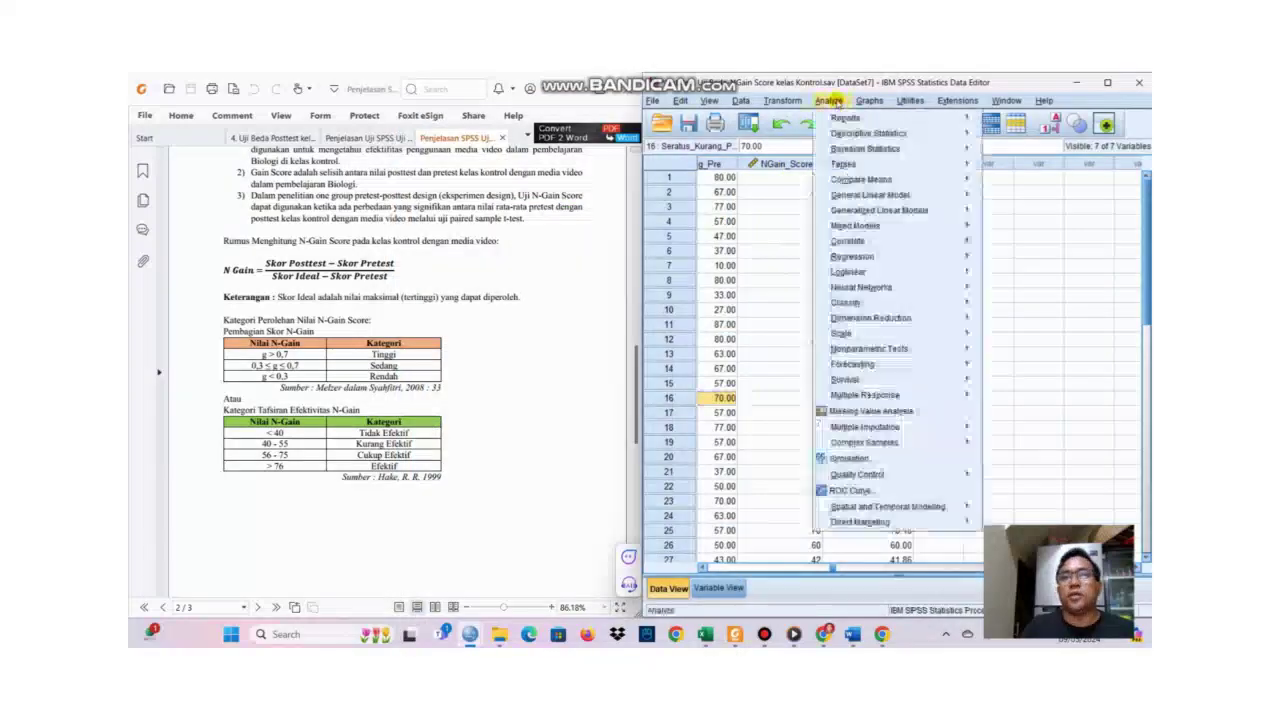
mouse_move(846, 137)
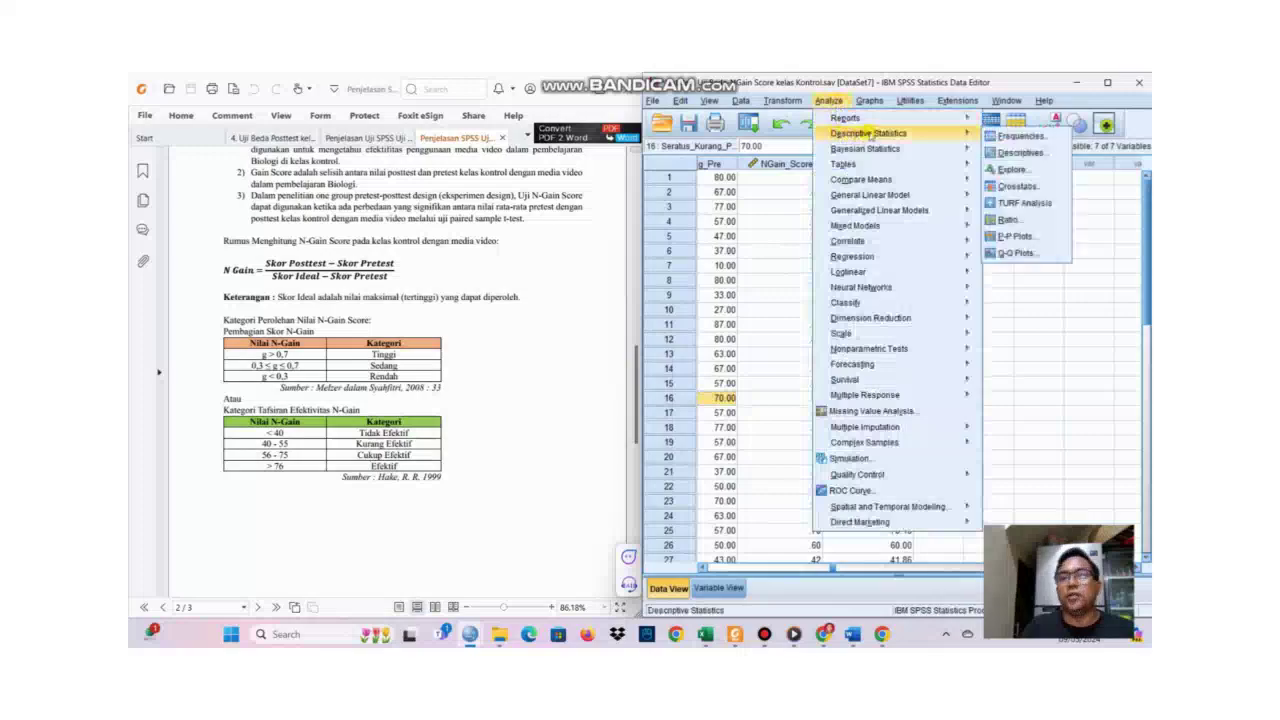
click(1011, 169)
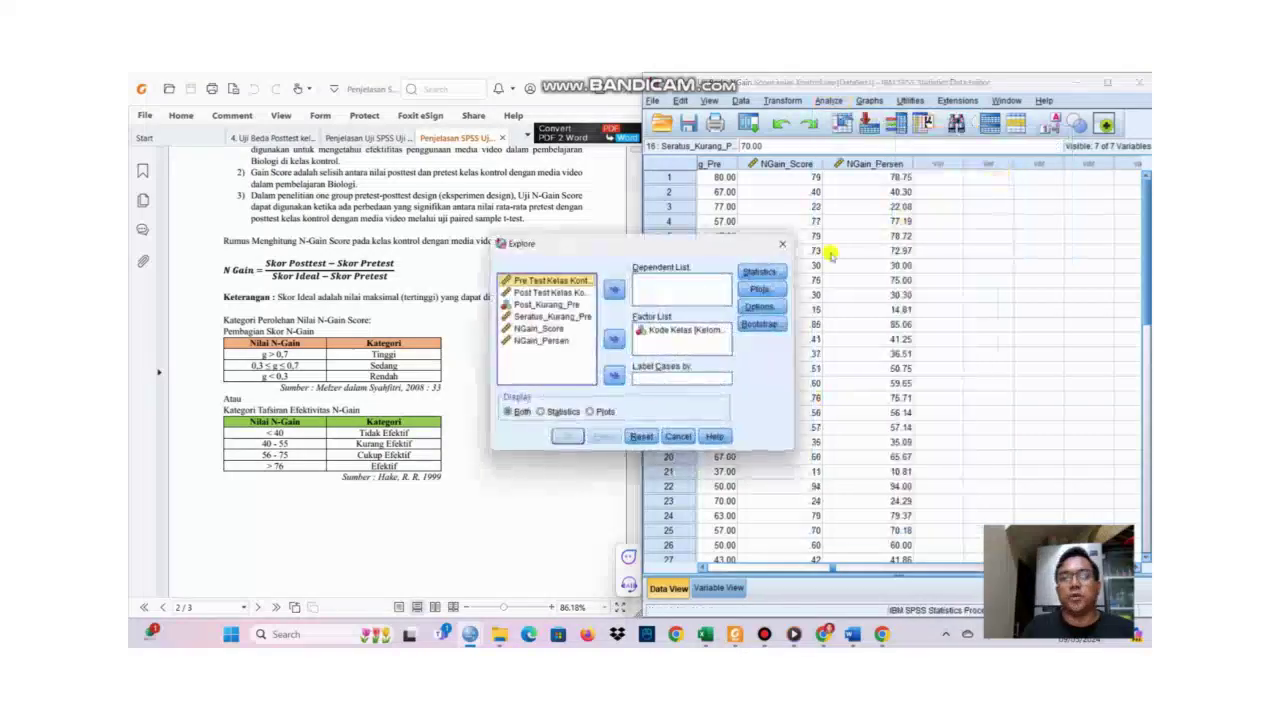
click(653, 331)
click(614, 340)
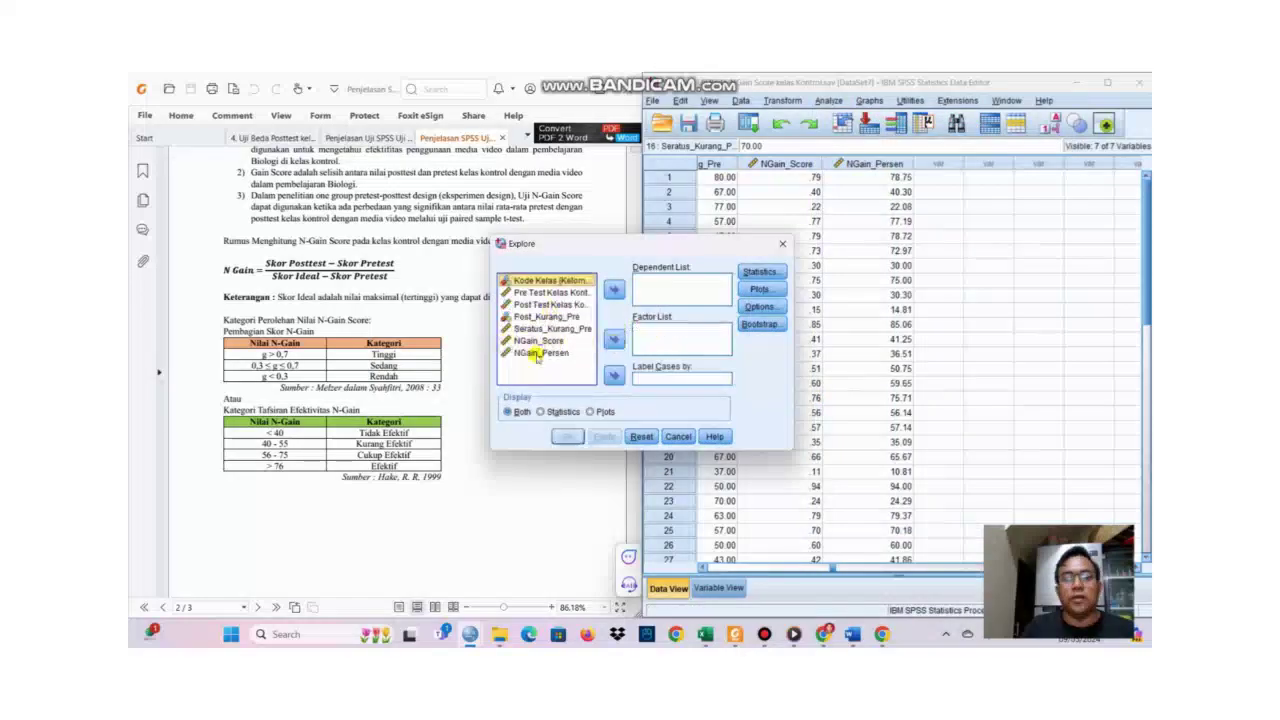
click(540, 353)
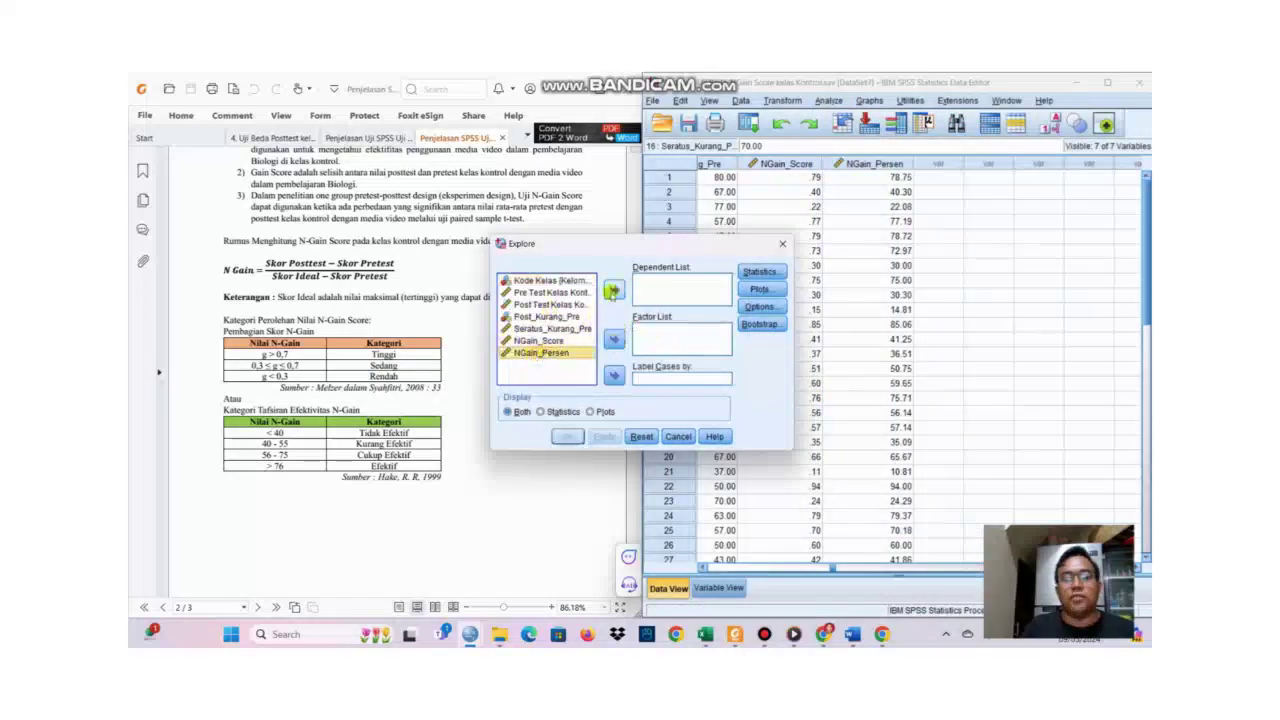
click(614, 289)
click(537, 281)
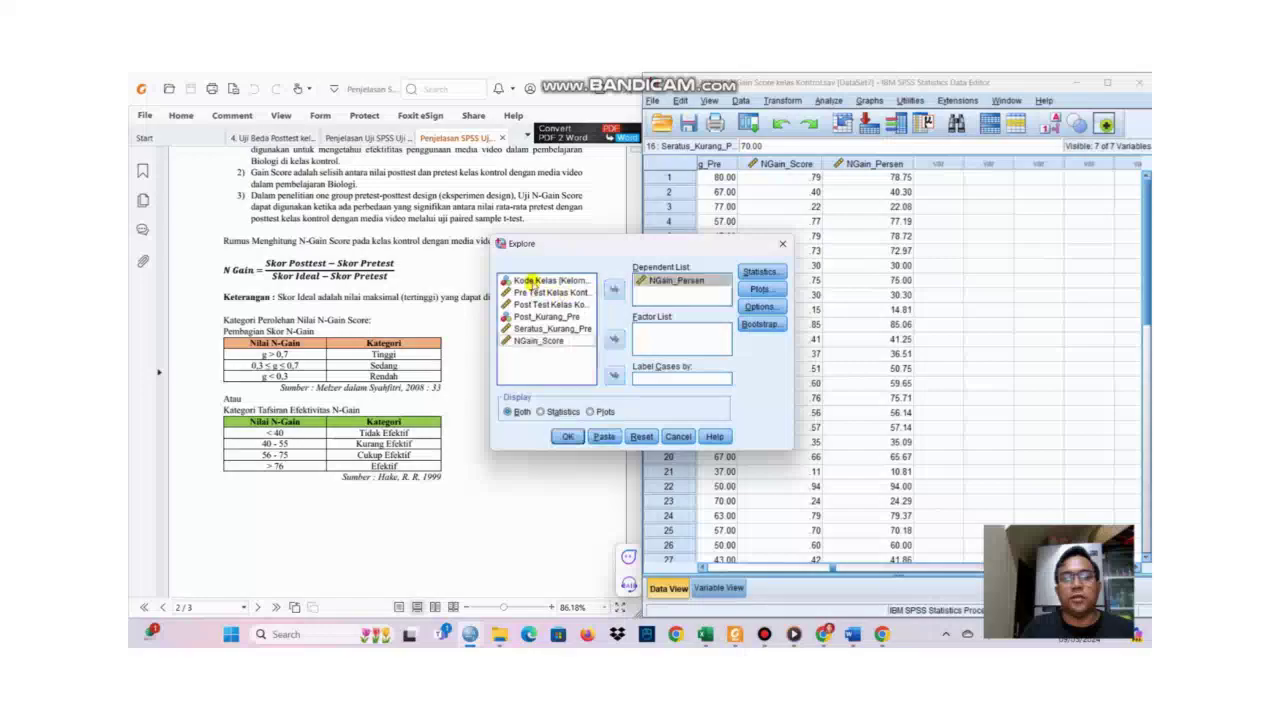
click(614, 340)
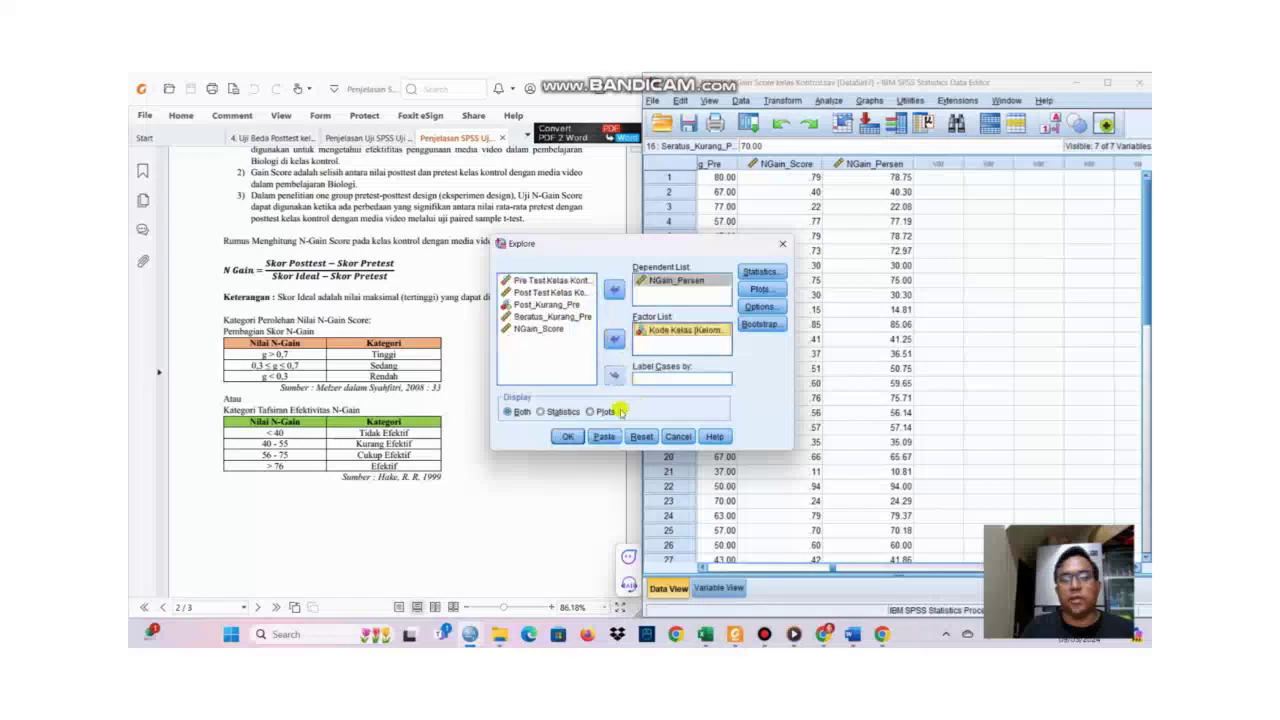
click(567, 437)
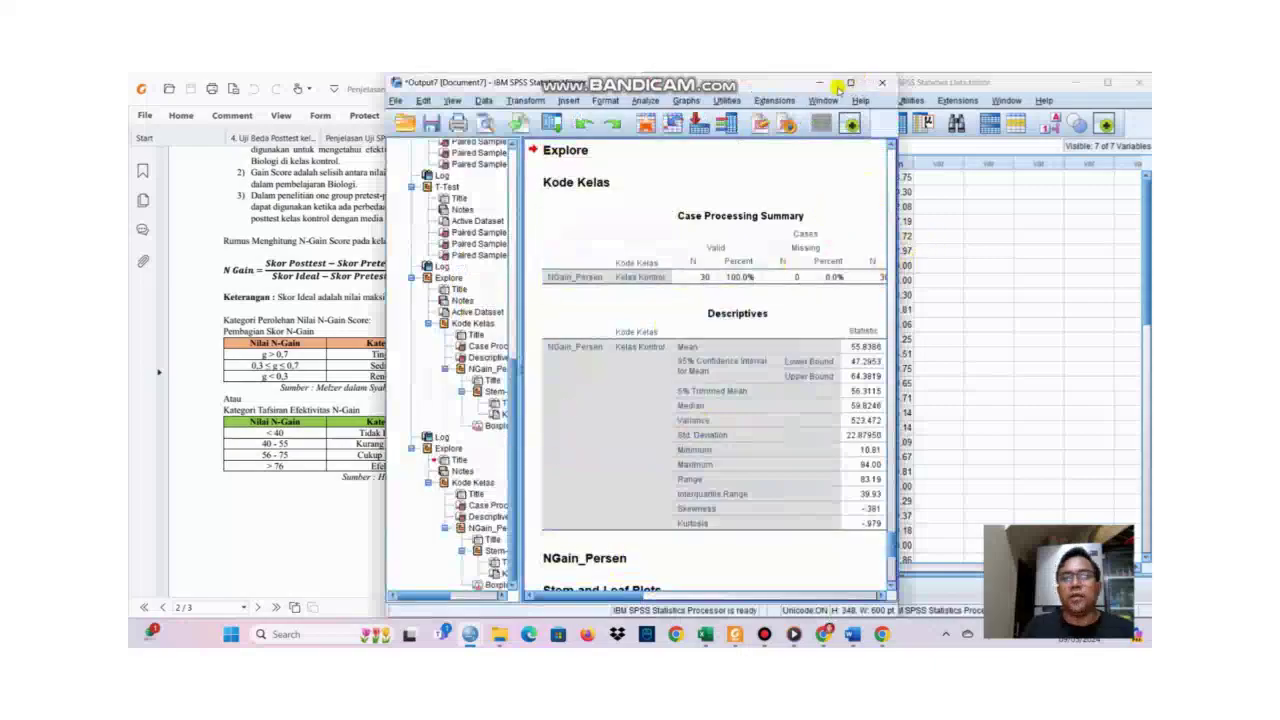
Place the output viewer beside the PDF and examine the statistics and standard errors in the NGain_Persen Descriptives table.
mouse_move(848, 83)
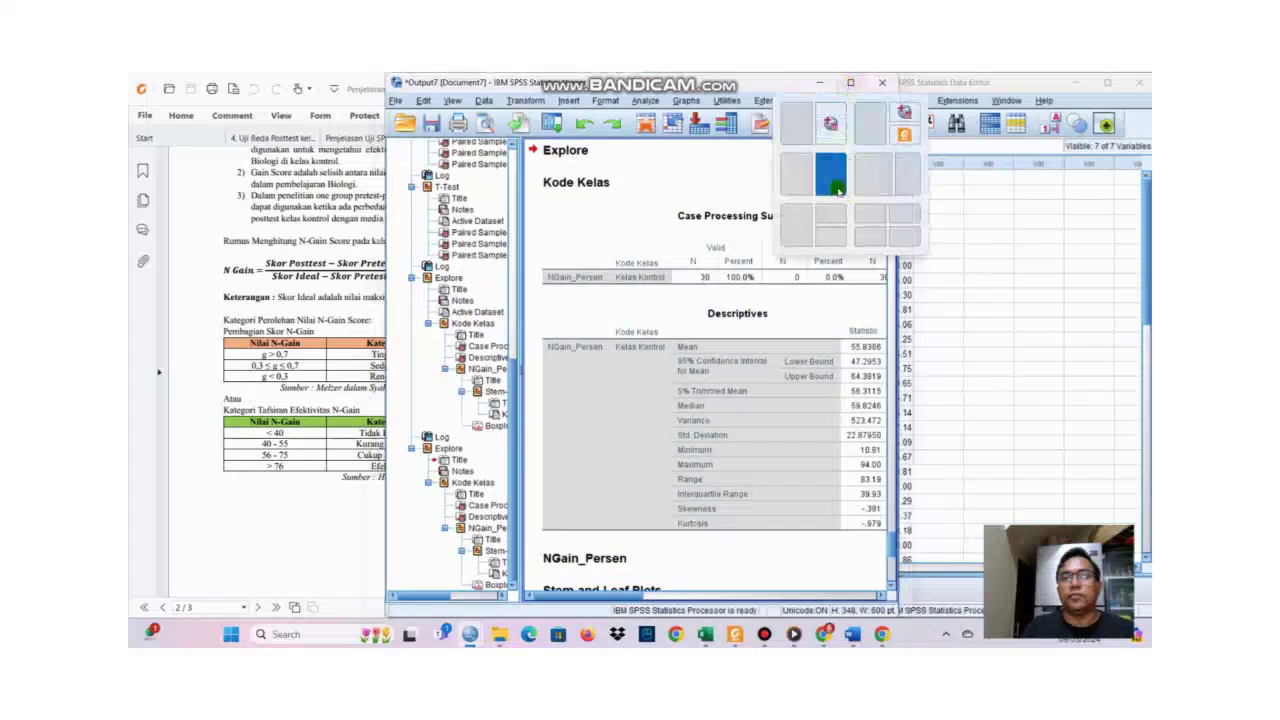
click(836, 180)
drag(826, 597, 860, 597)
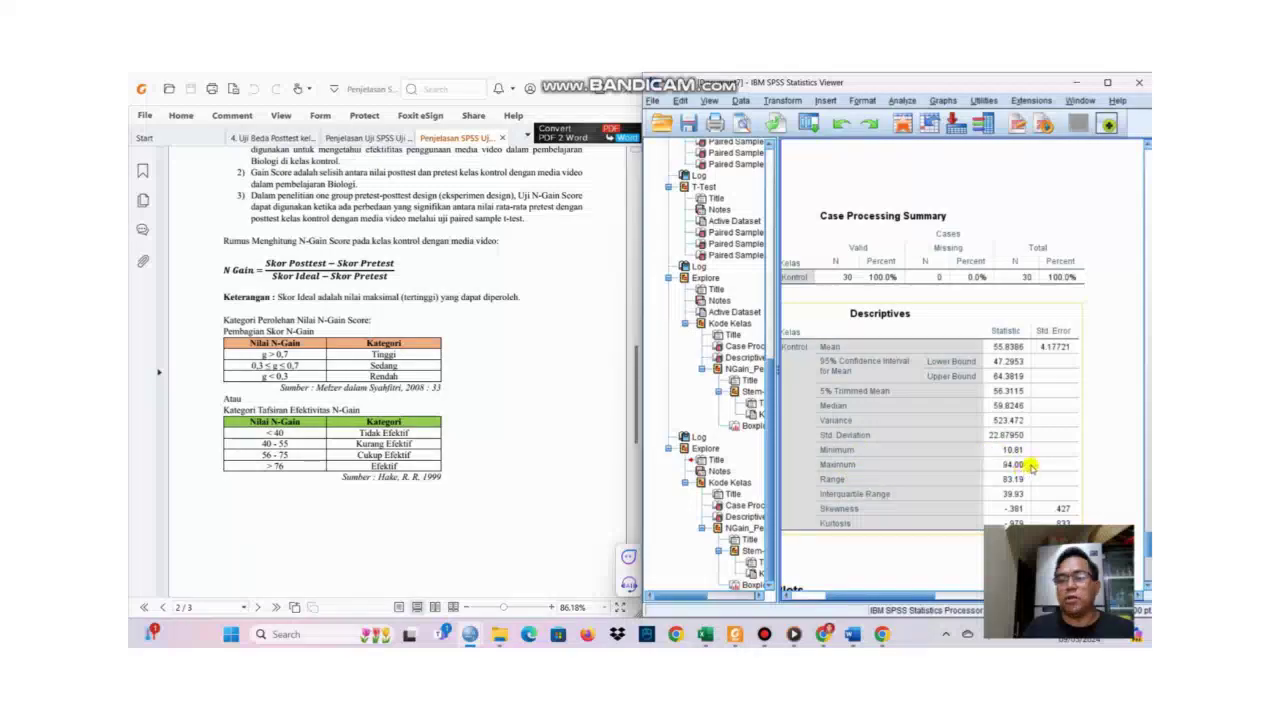
Review the PDF's N-Gain score table, data interpretation and effectiveness categories against the Descriptives output, then revisit the paired t-test decision.
drag(641, 398, 634, 511)
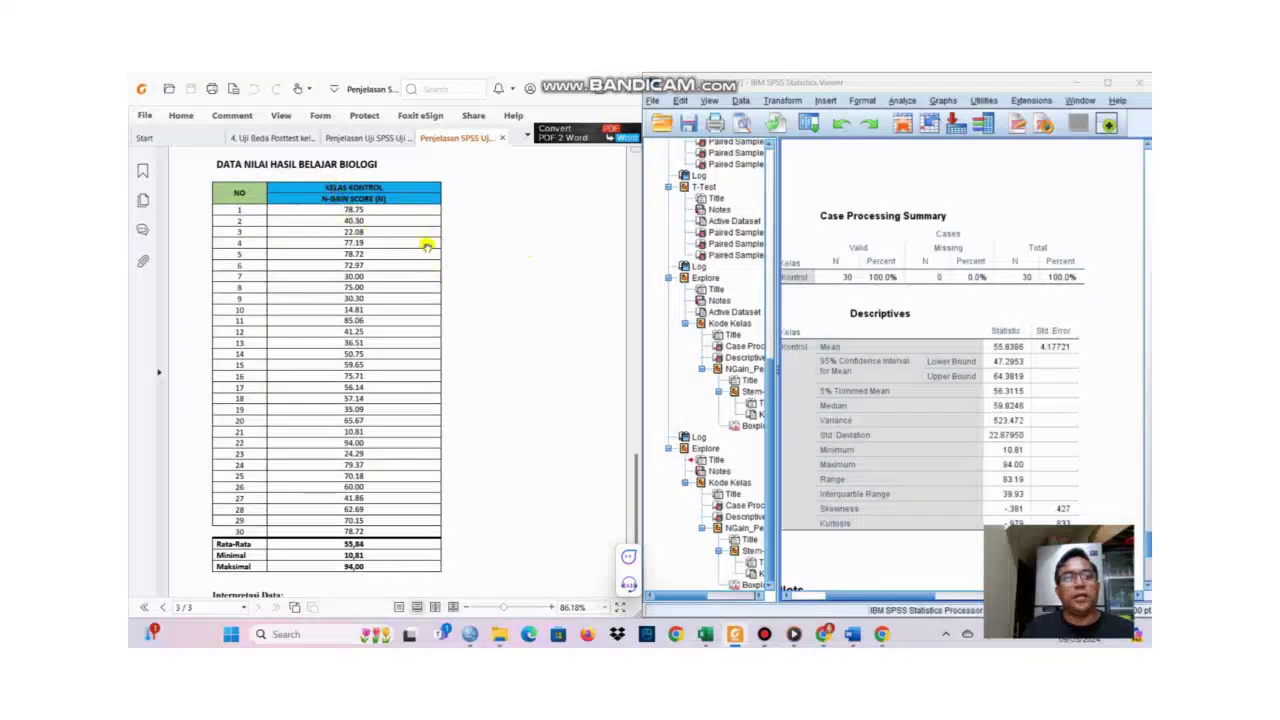
scroll(395, 230, down, 4)
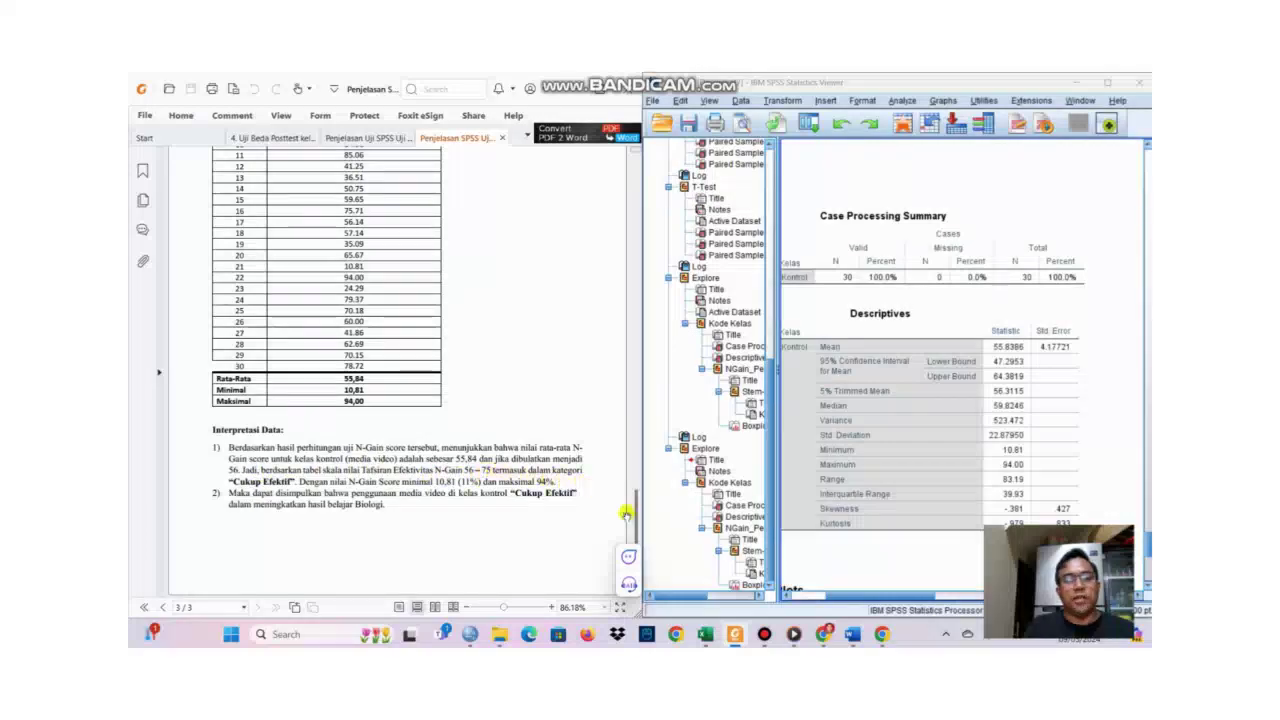
drag(636, 525, 645, 383)
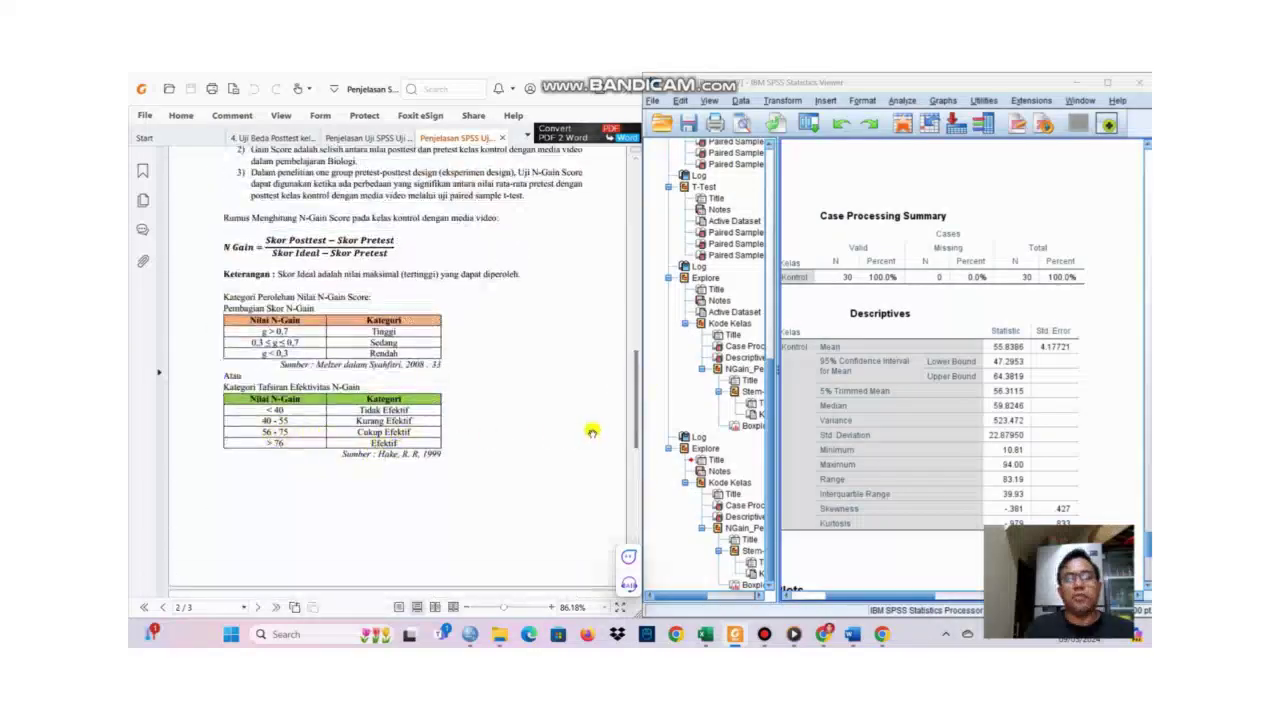
drag(634, 425, 640, 568)
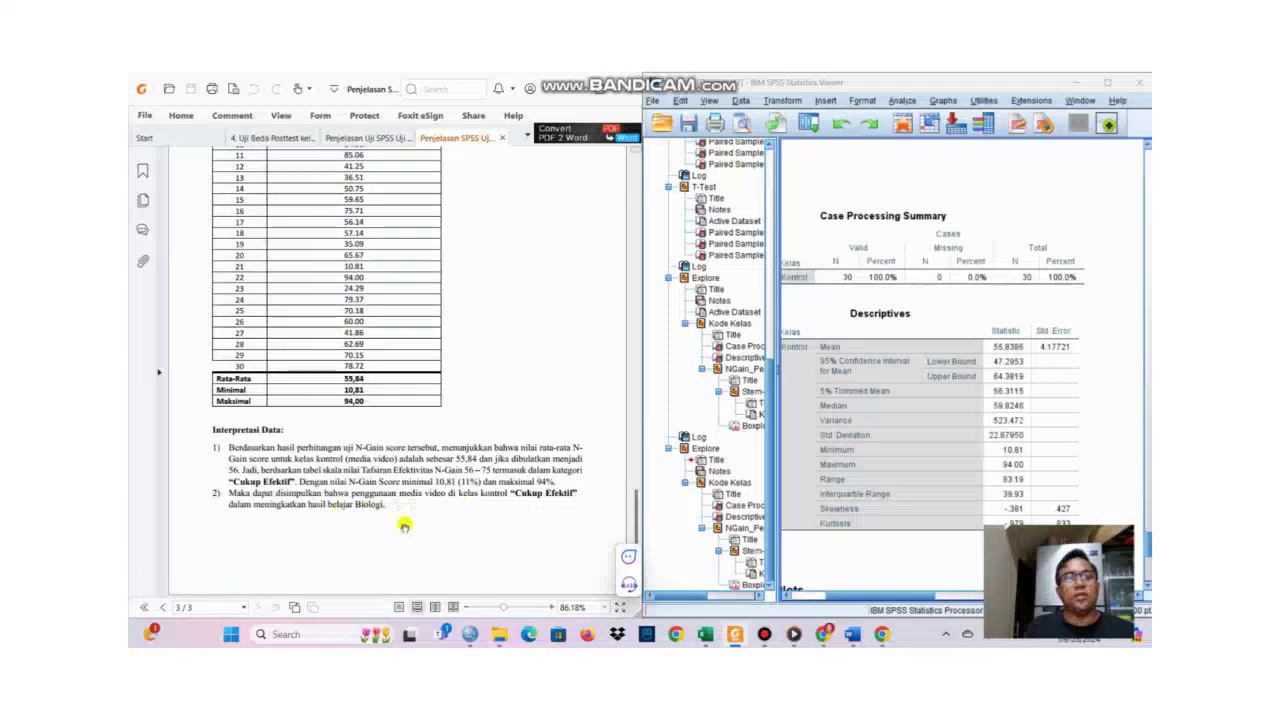
scroll(460, 507, up, 15)
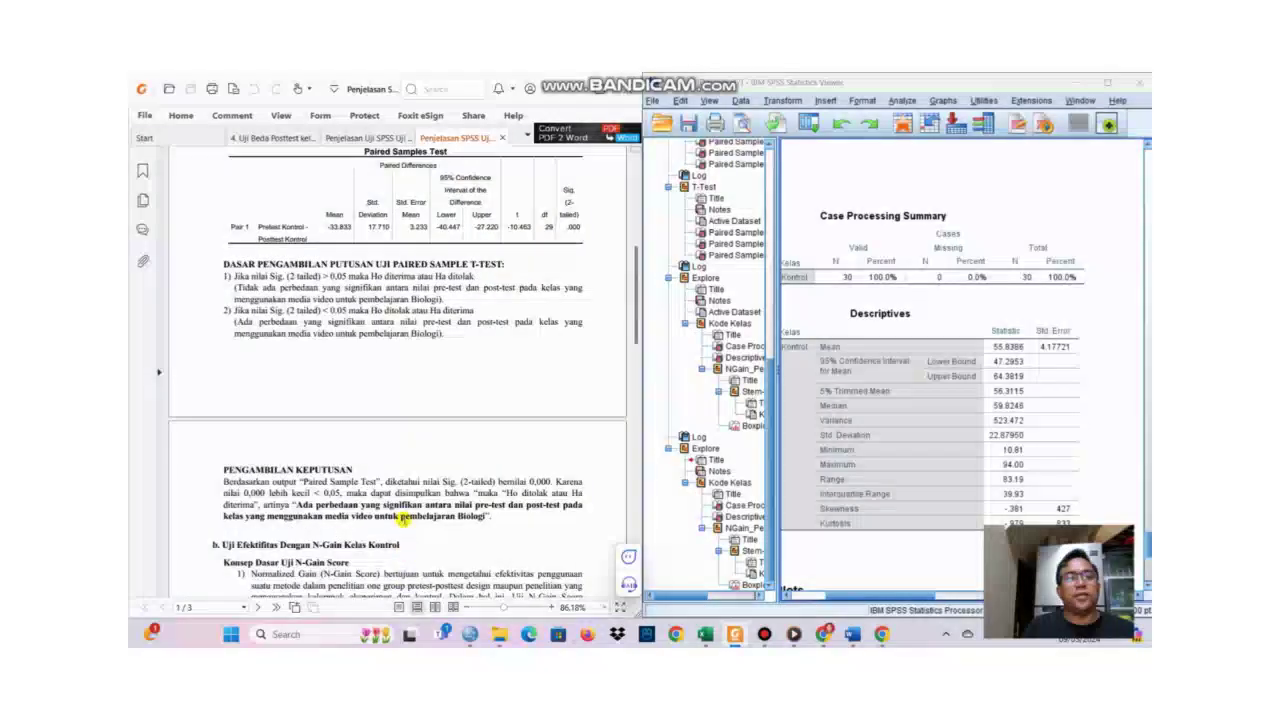
scroll(401, 518, down, 2)
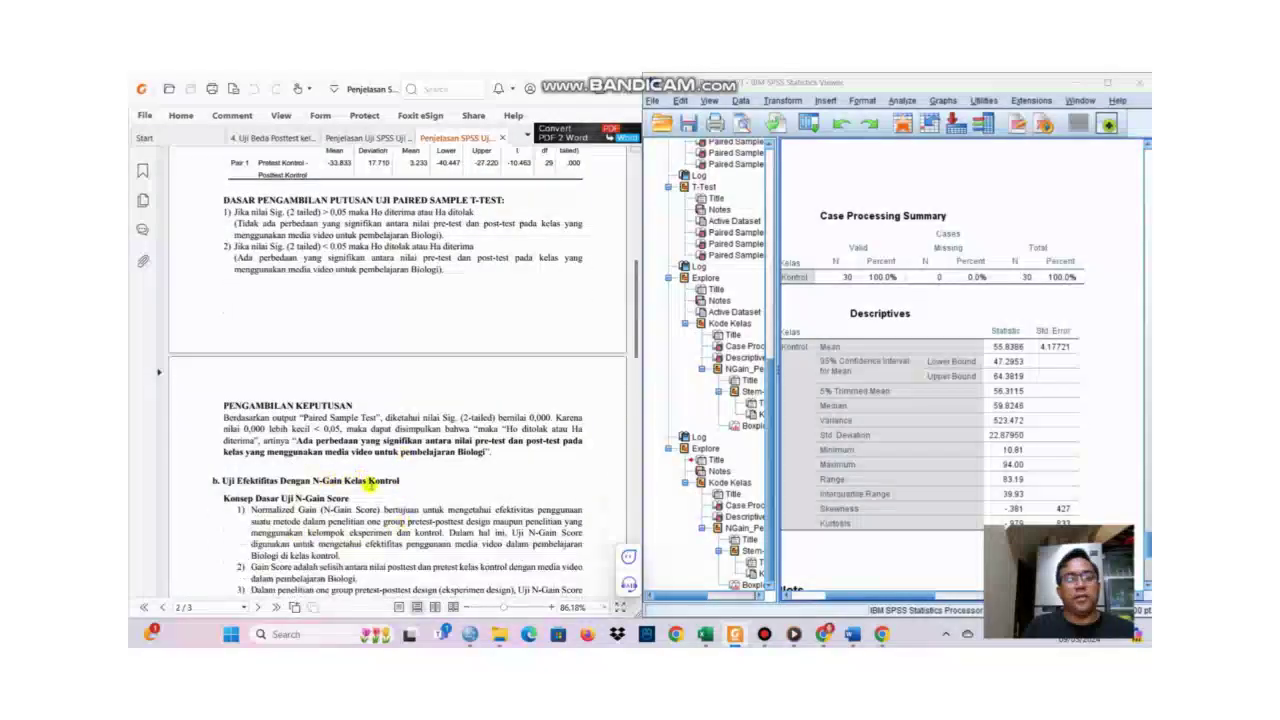